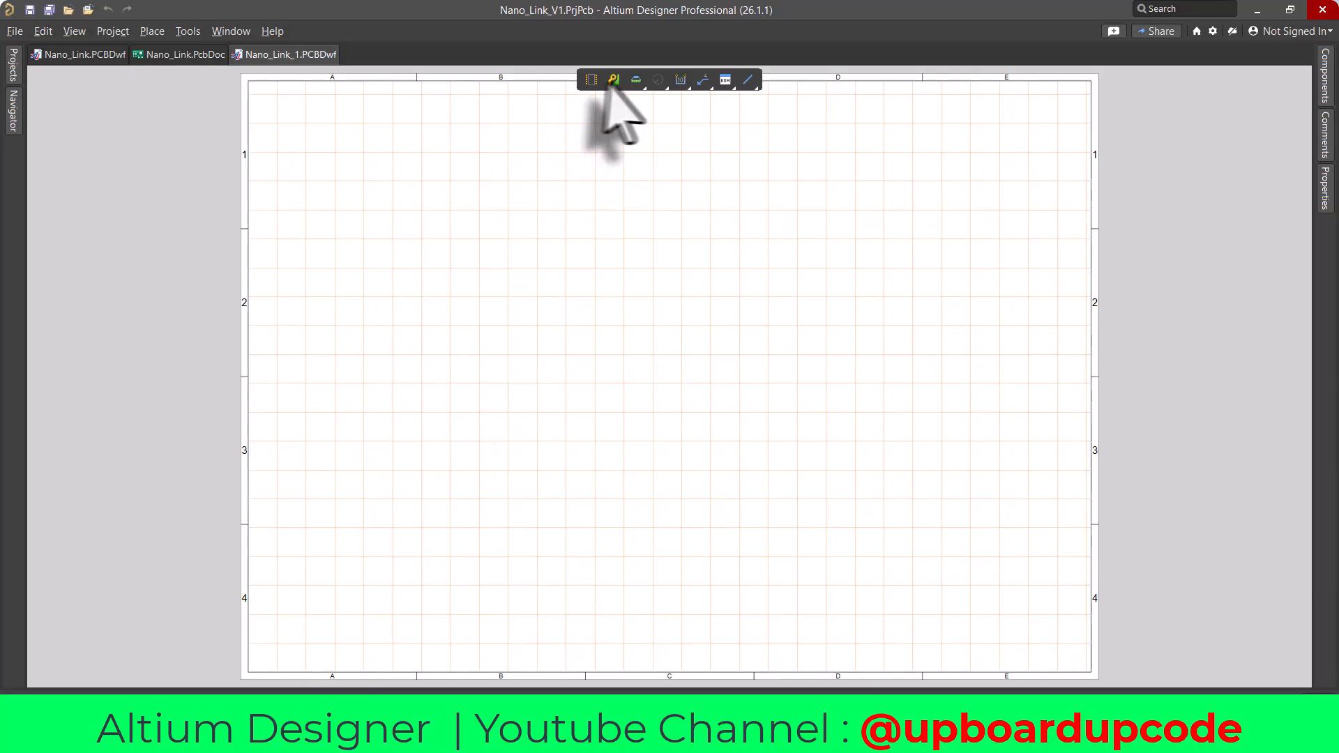
click(149, 31)
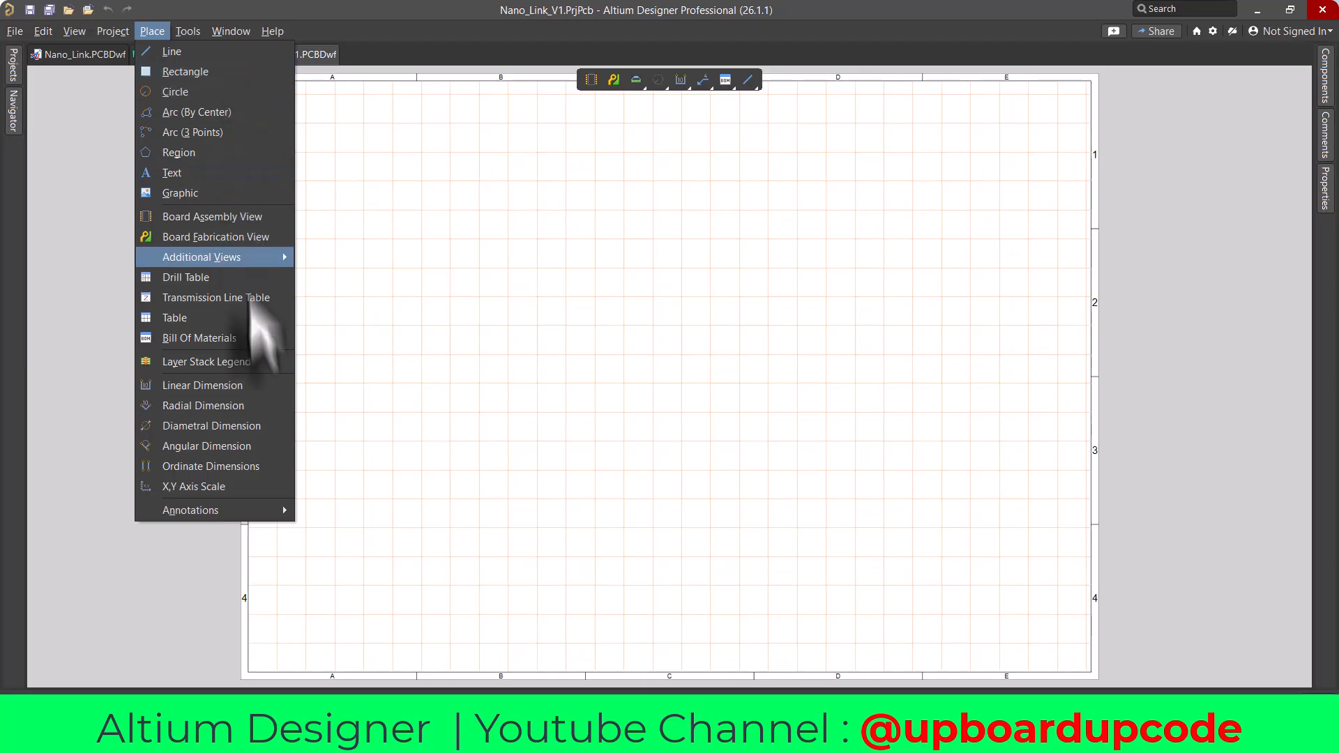
mouse_move(247, 516)
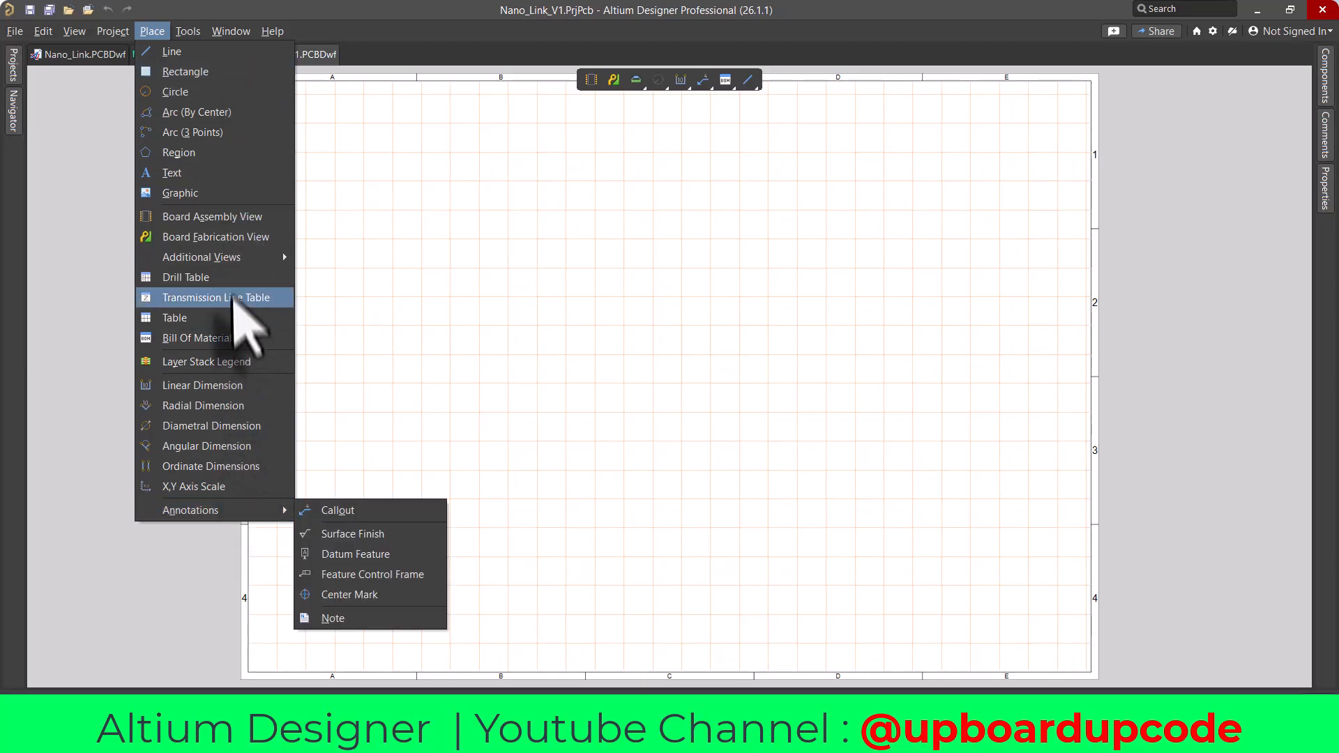
mouse_move(273, 259)
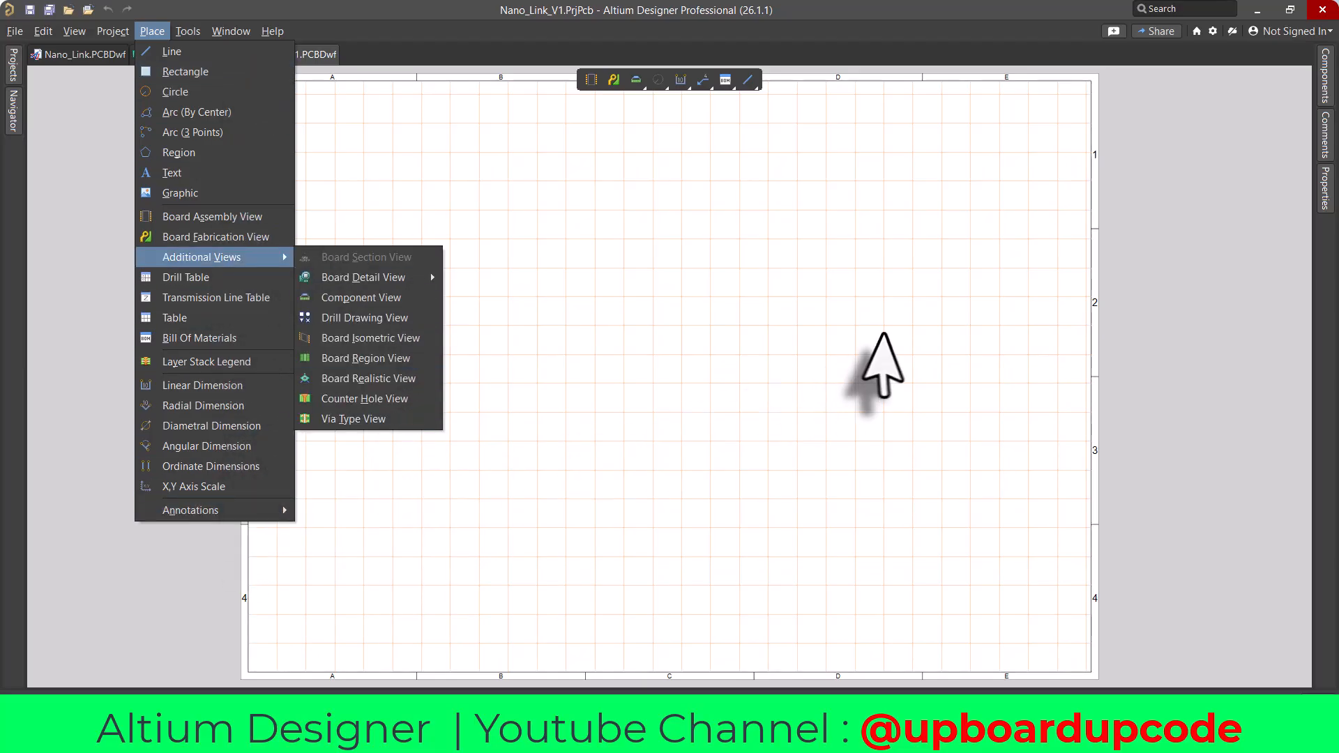
click(882, 334)
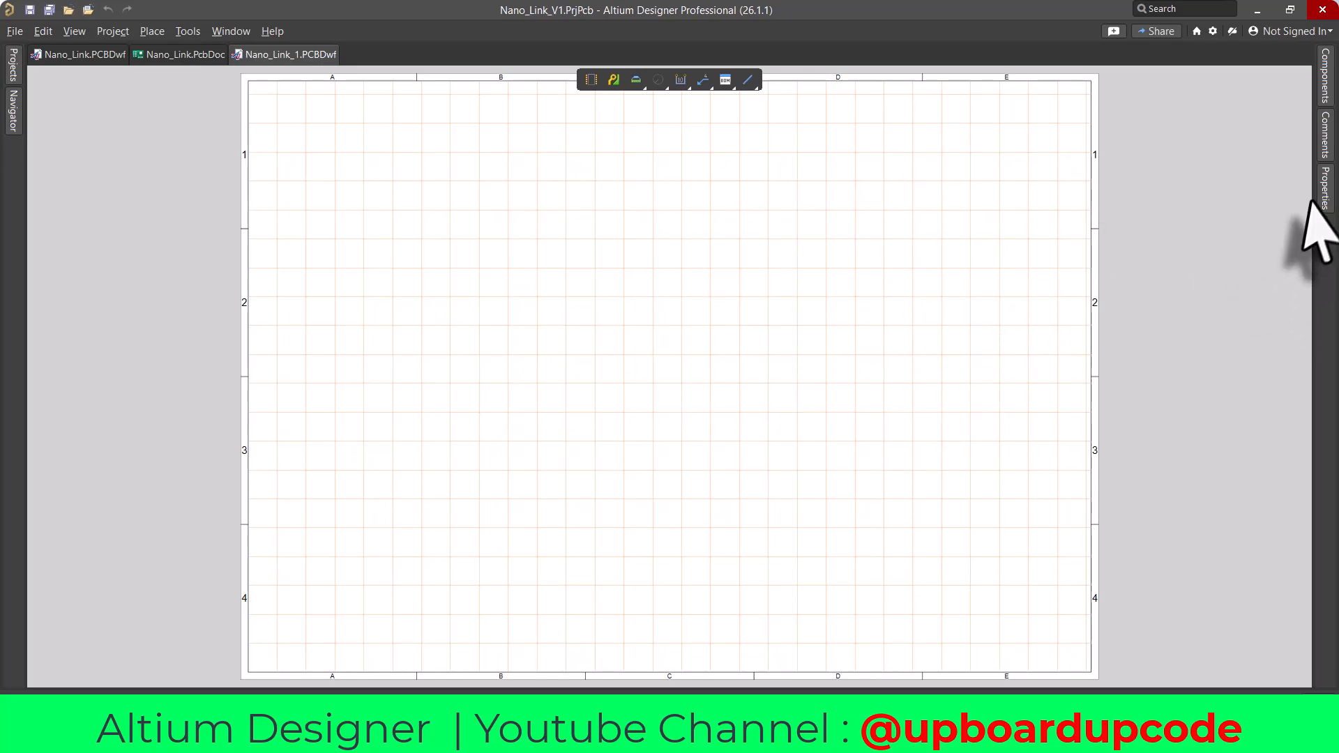
- Keep the document properties pinned open and examine the sheet's page size options and its parameter list
click(1324, 183)
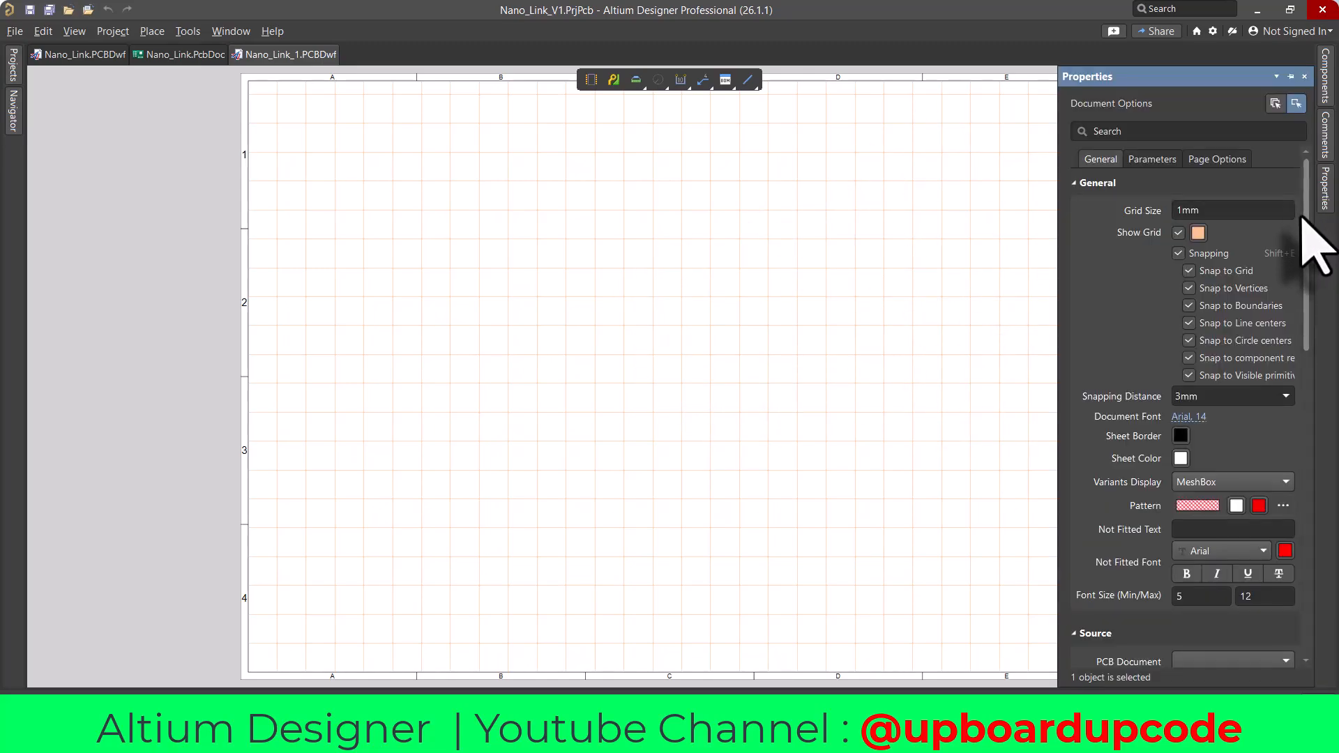
click(1290, 76)
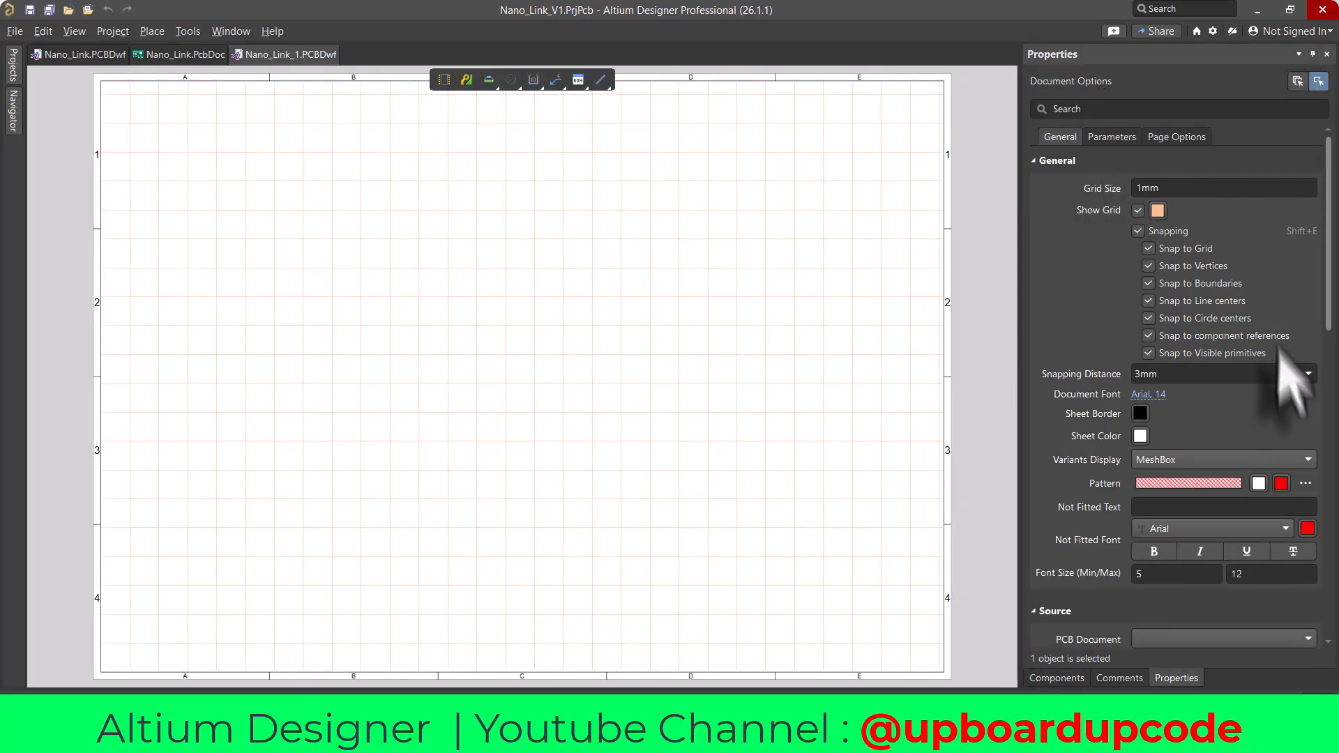
click(1161, 137)
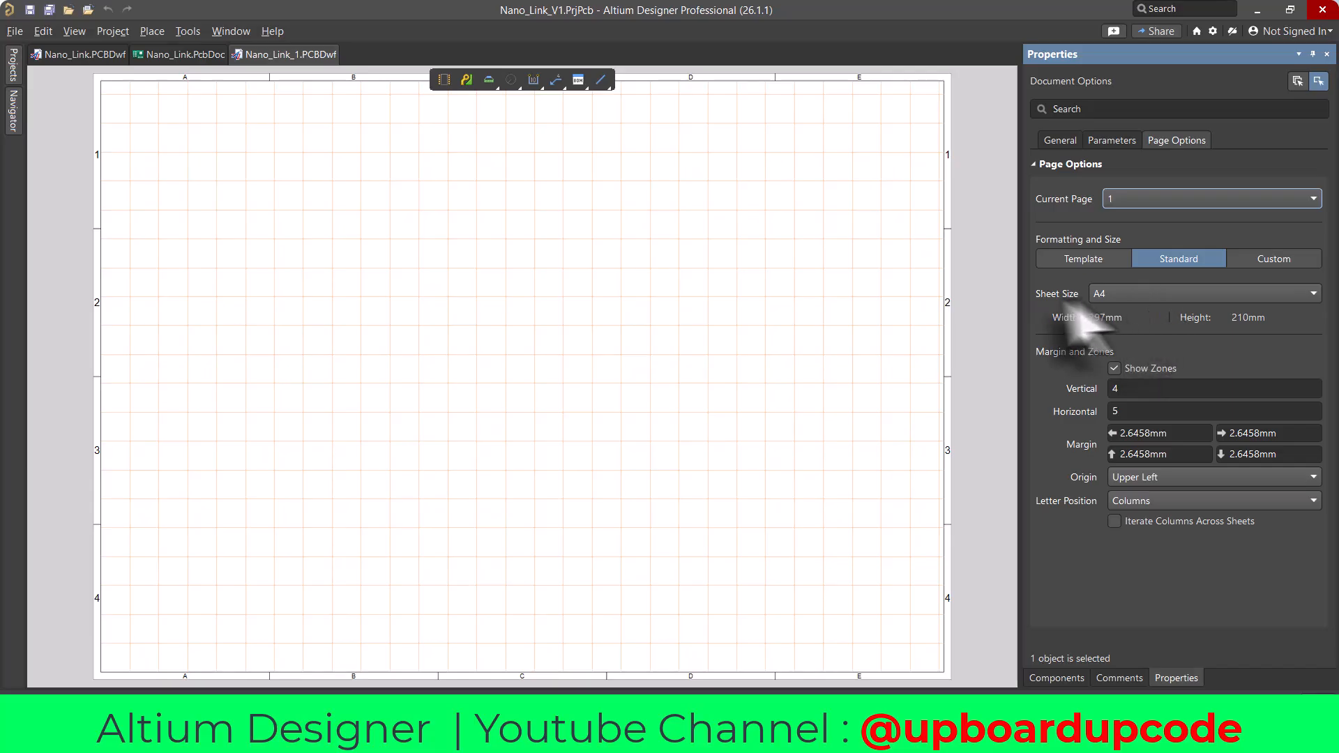
click(1142, 295)
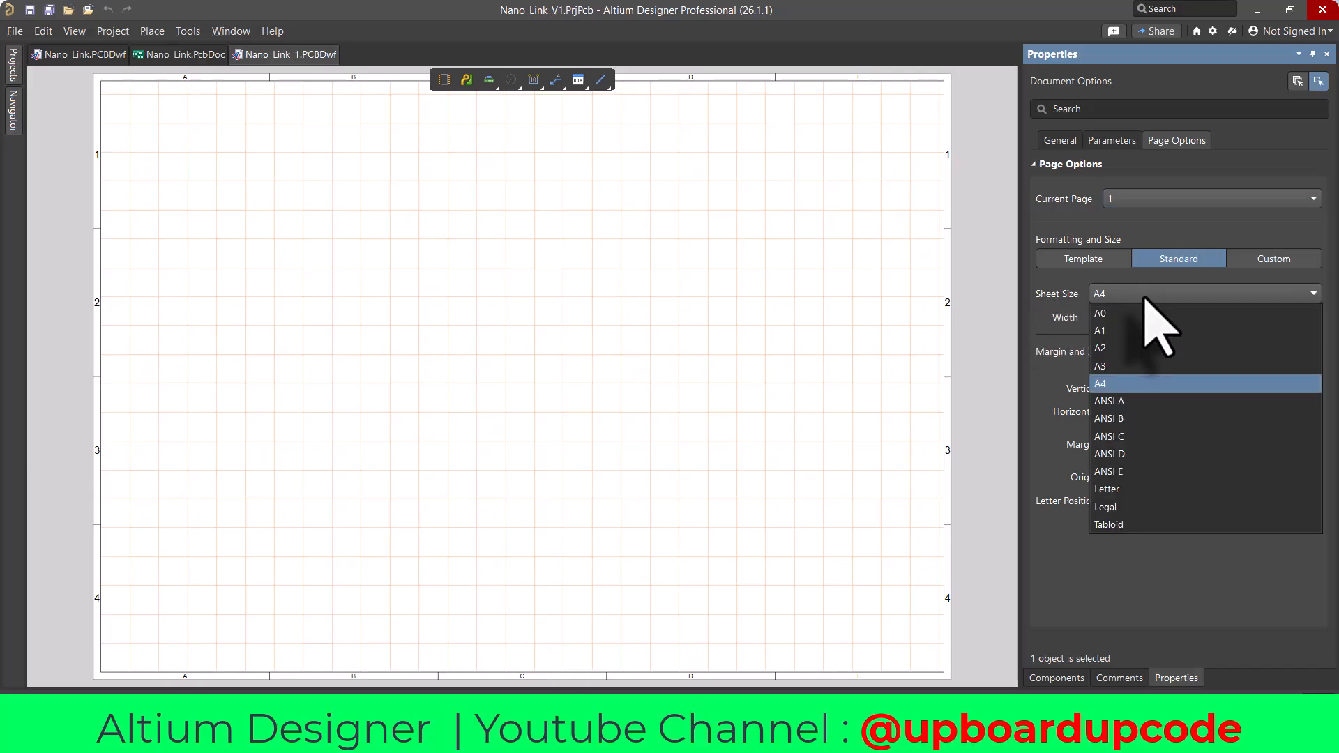
click(1044, 296)
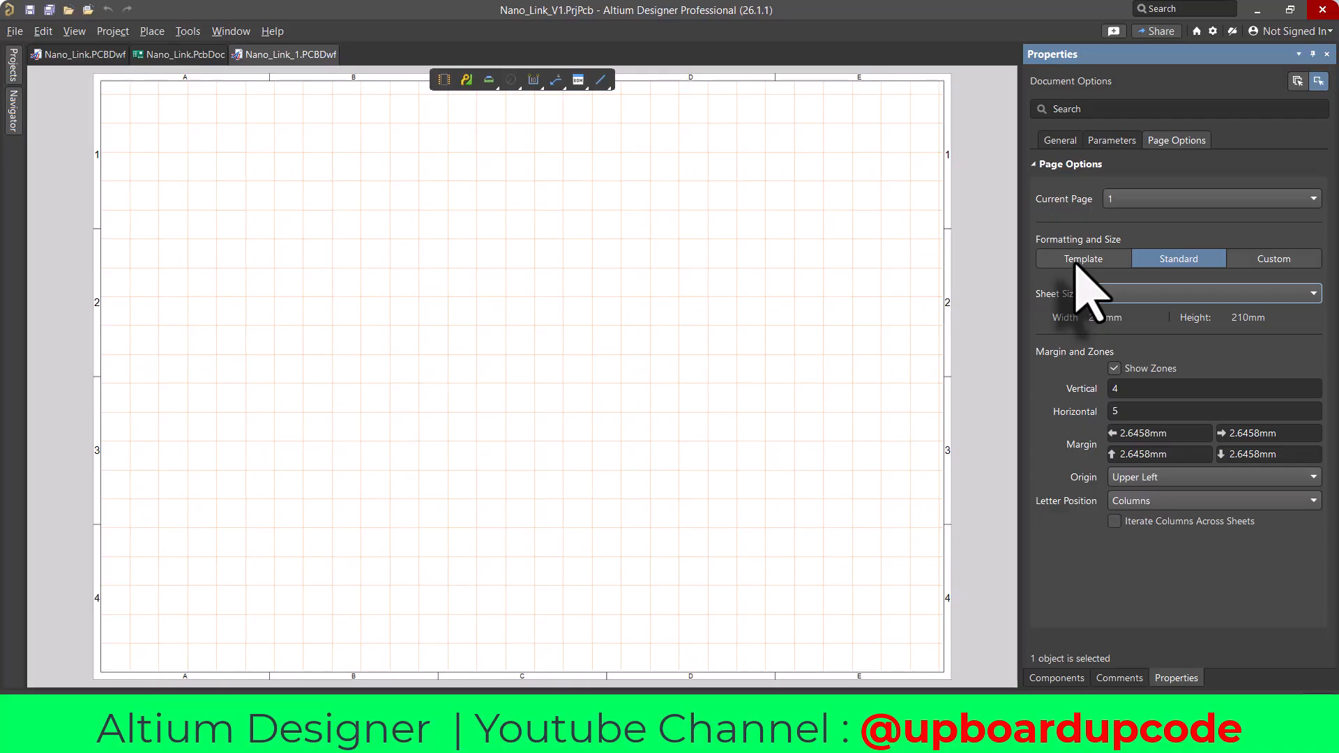
click(1111, 140)
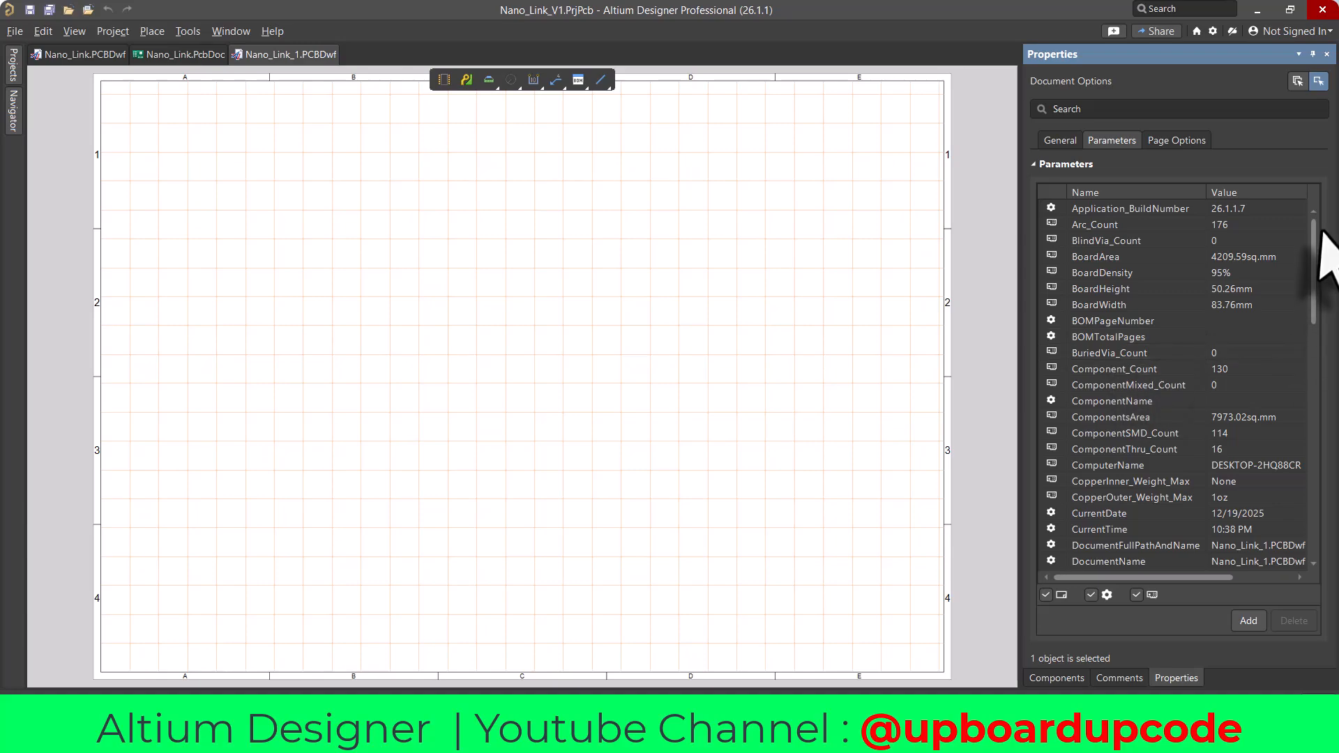
mouse_move(1314, 241)
mouse_down()
mouse_move(1315, 509)
mouse_move(1332, 223)
mouse_up()
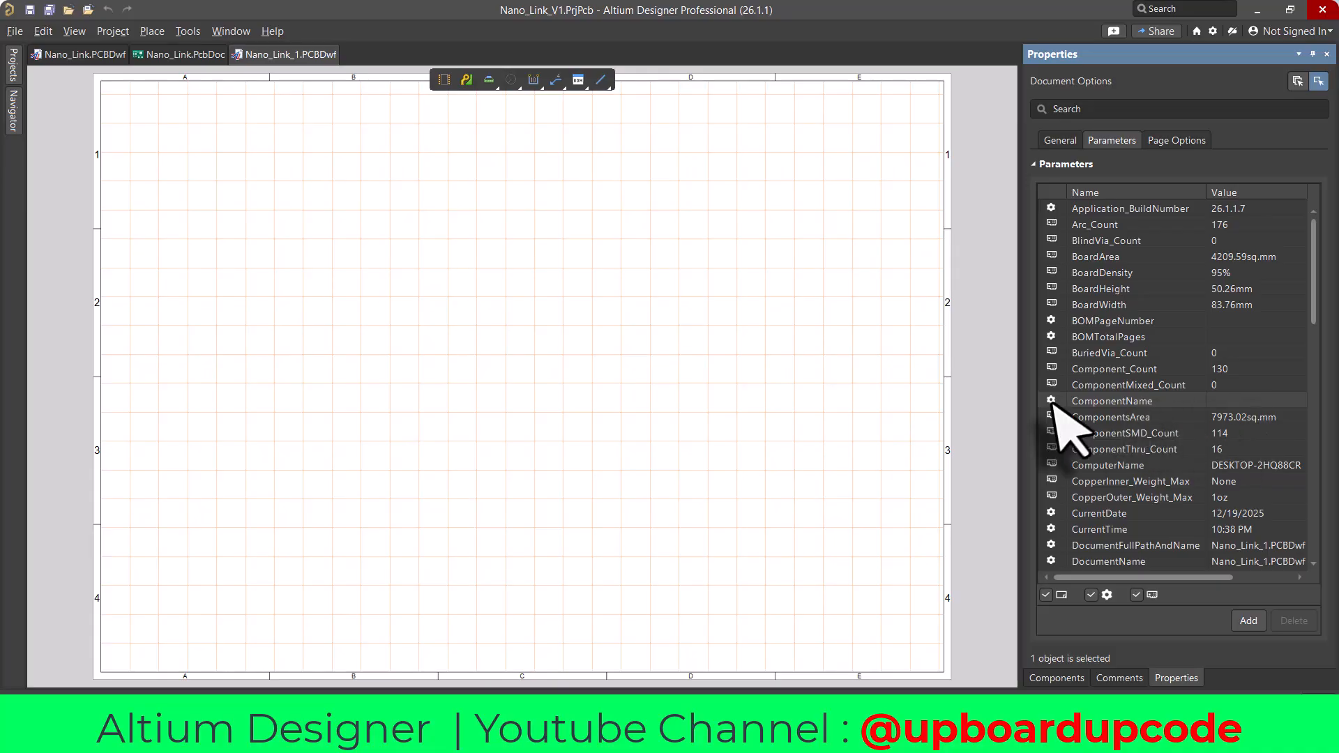
- Turn off the visible grid on the drawing sheet in the general document options
click(1059, 139)
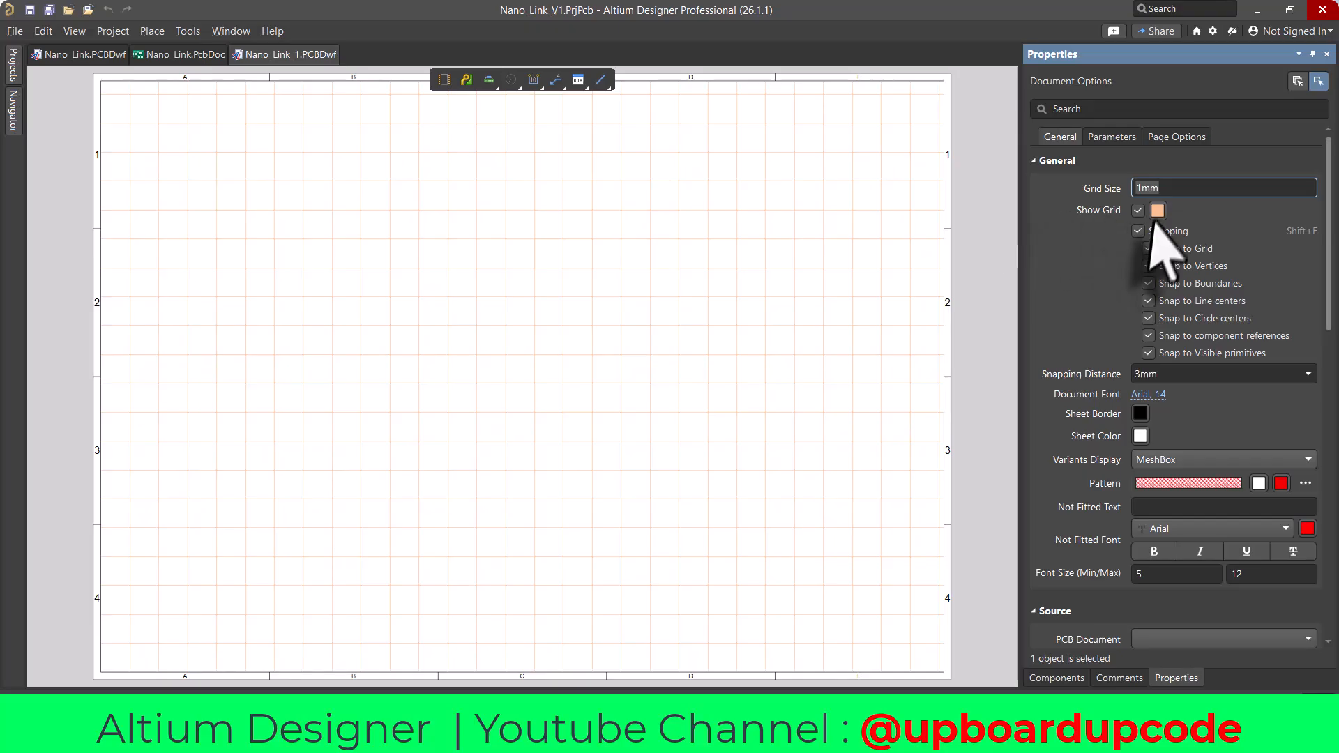
click(1138, 210)
click(1138, 211)
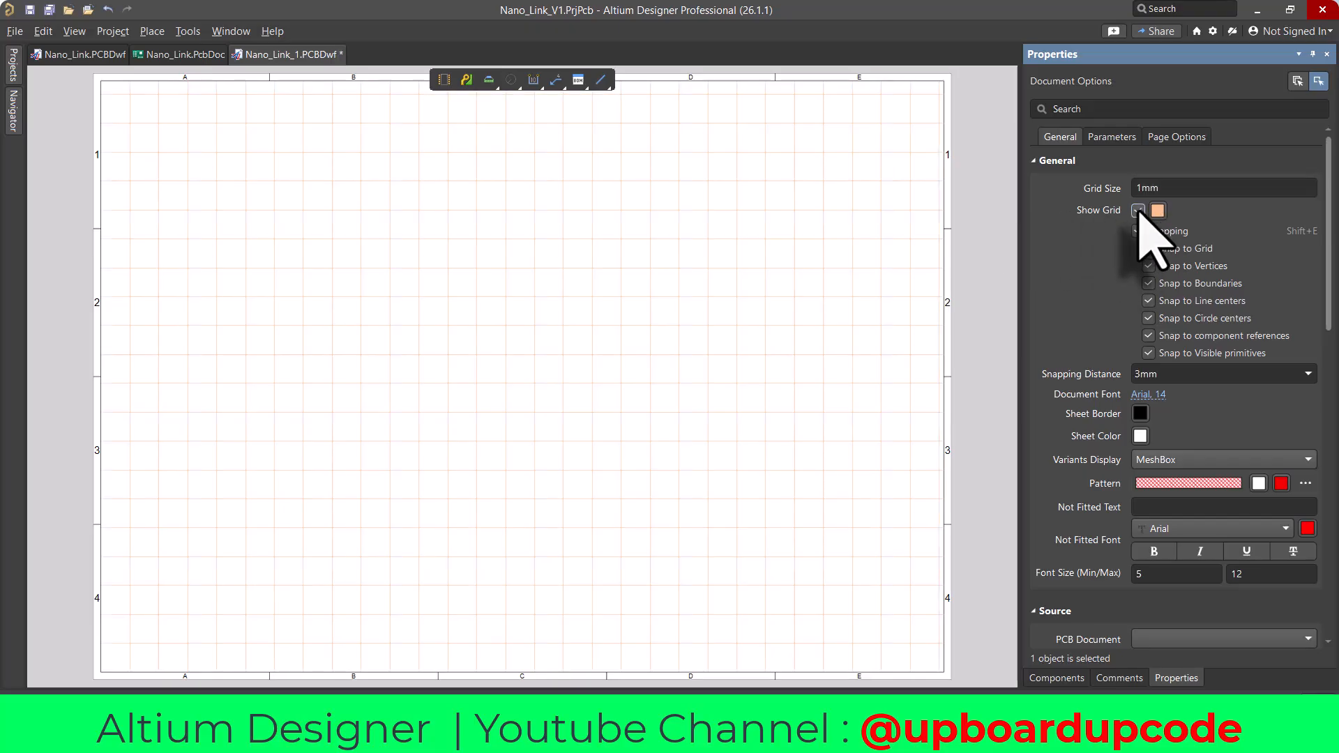
click(1138, 210)
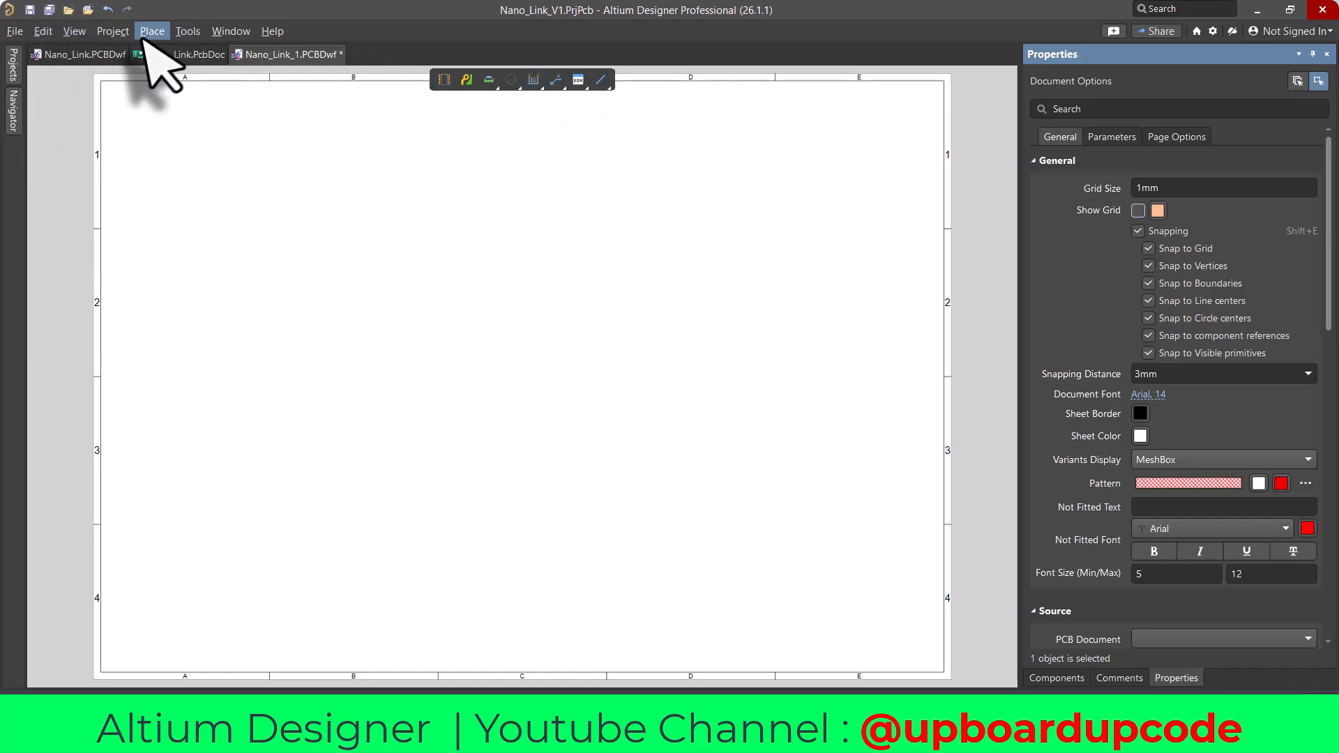
- Start placing a graphic and define its frame from the sheet border's upper-left corner to its lower-right corner
click(152, 31)
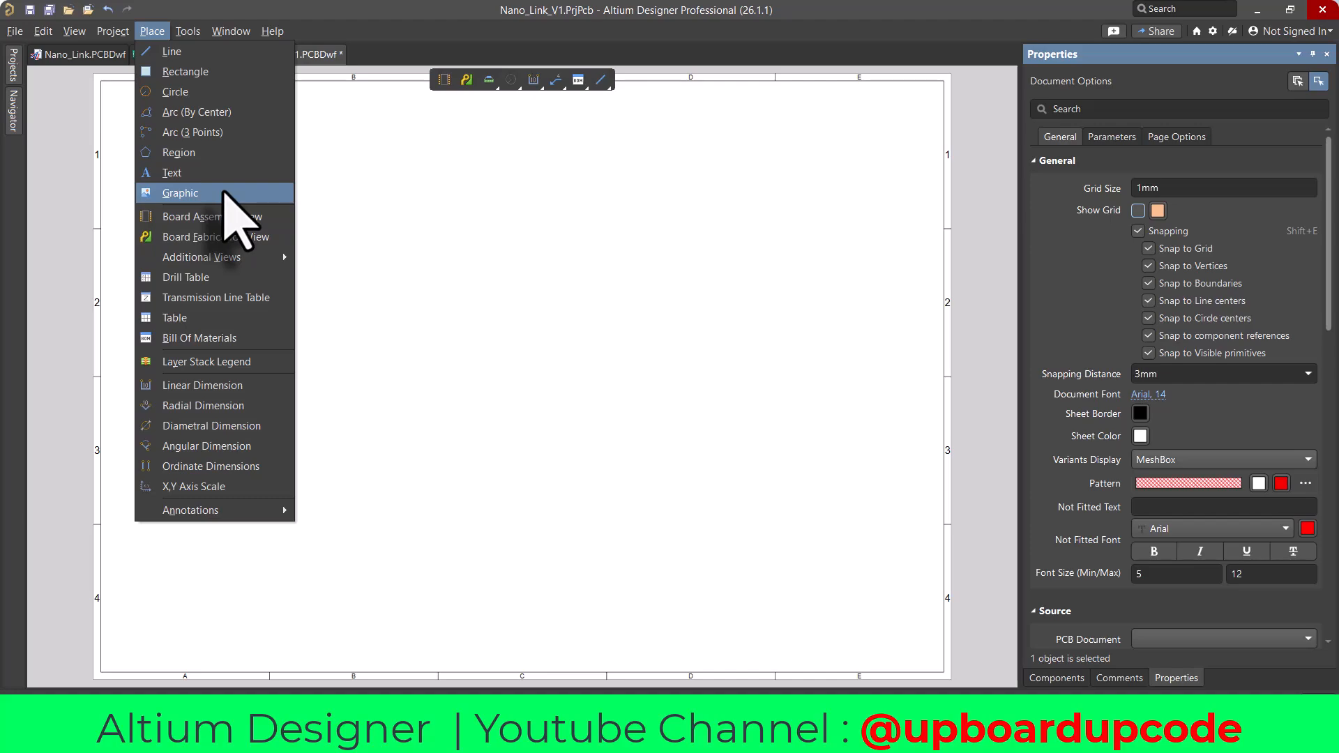
click(225, 193)
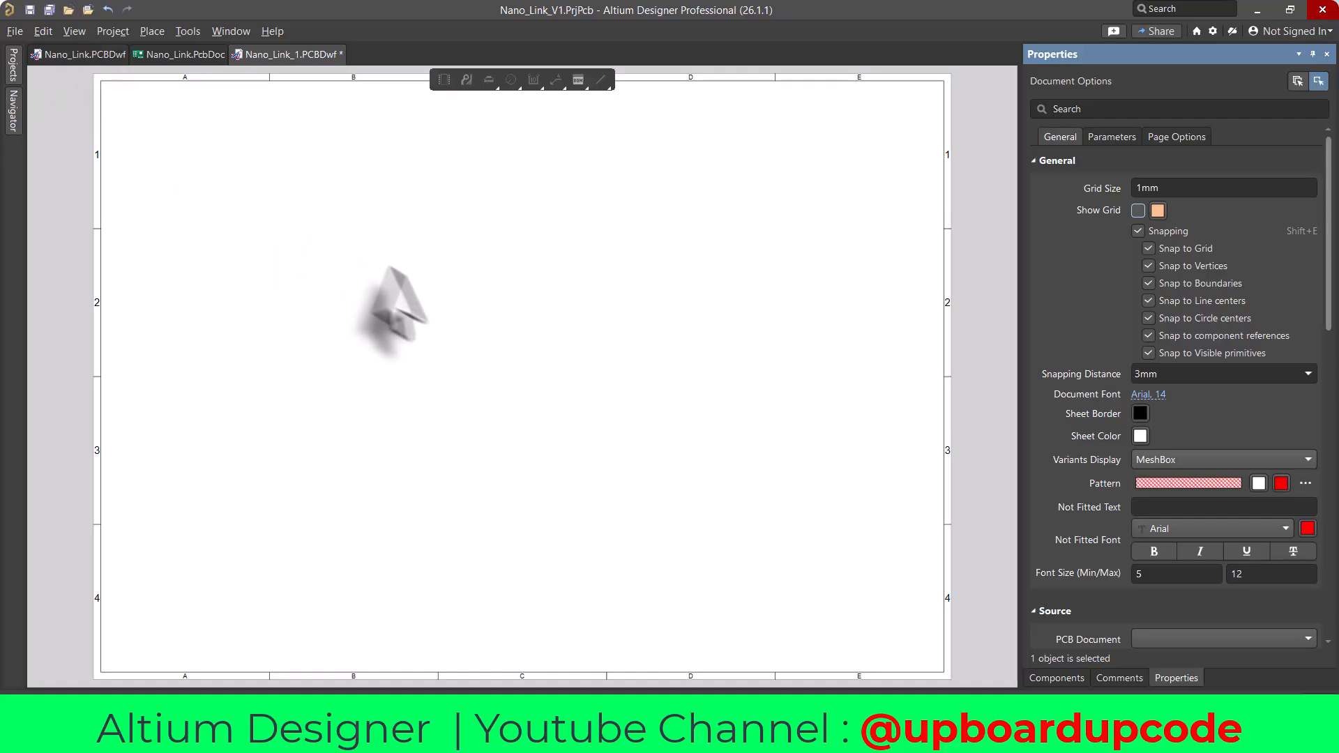
click(150, 31)
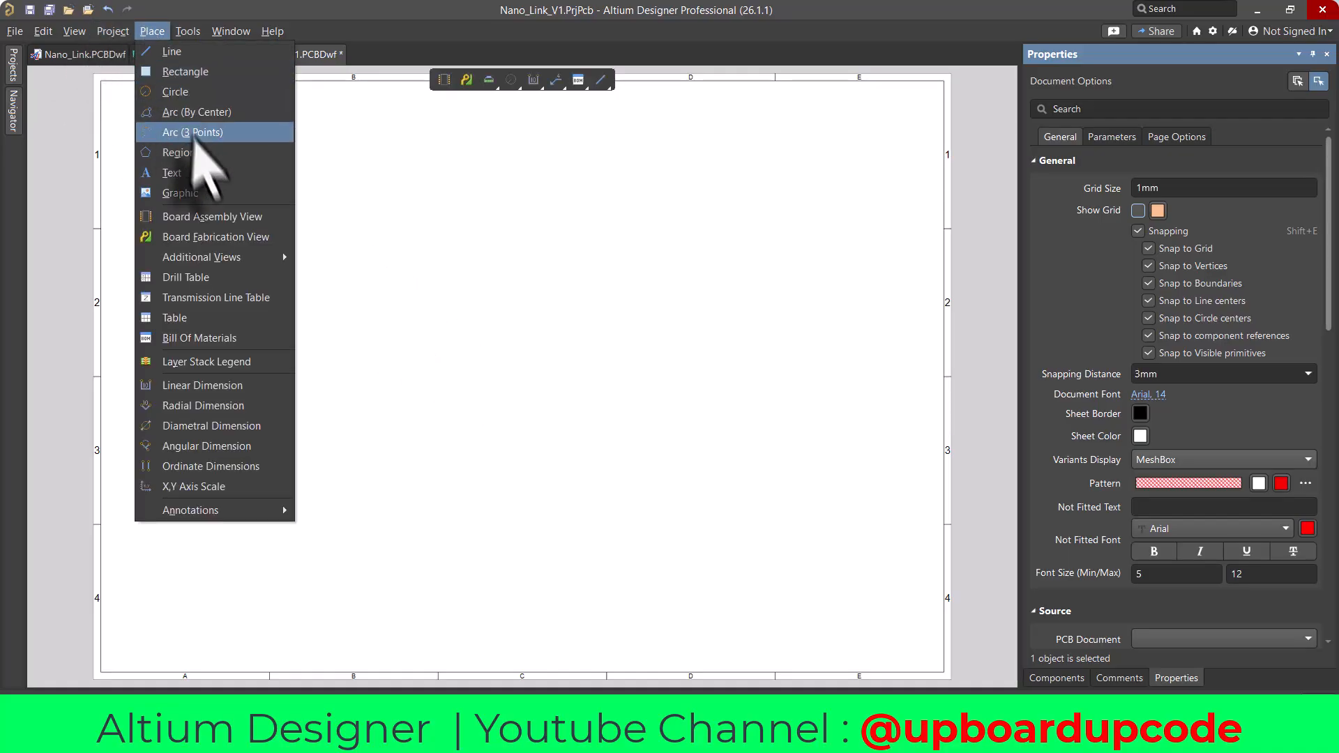
click(199, 193)
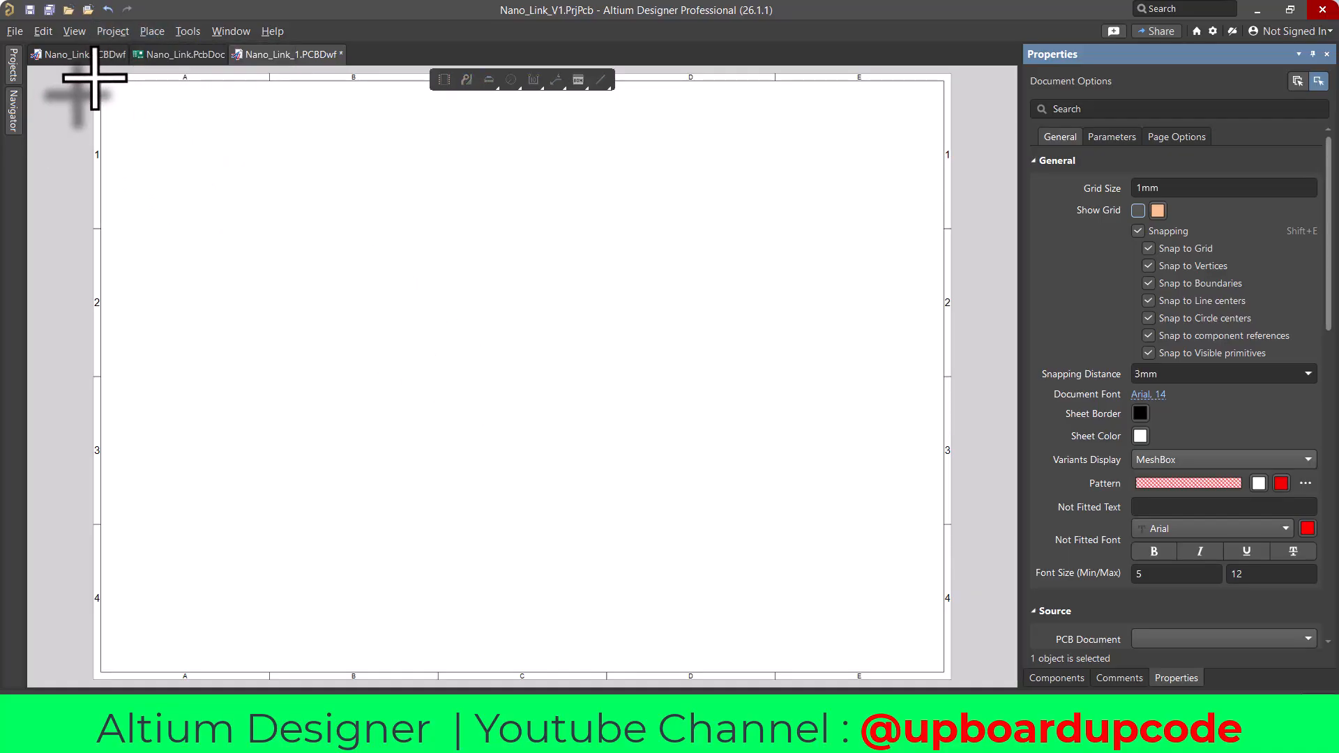
click(96, 77)
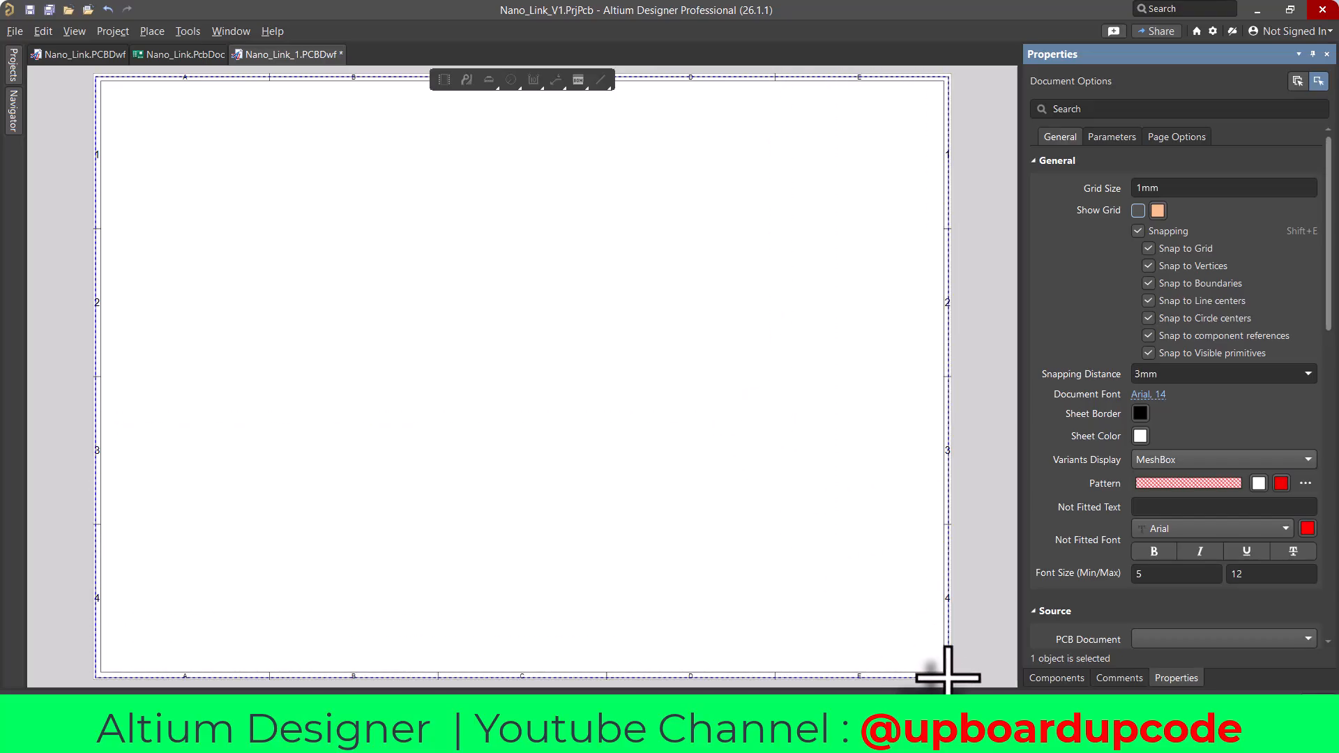
click(732, 675)
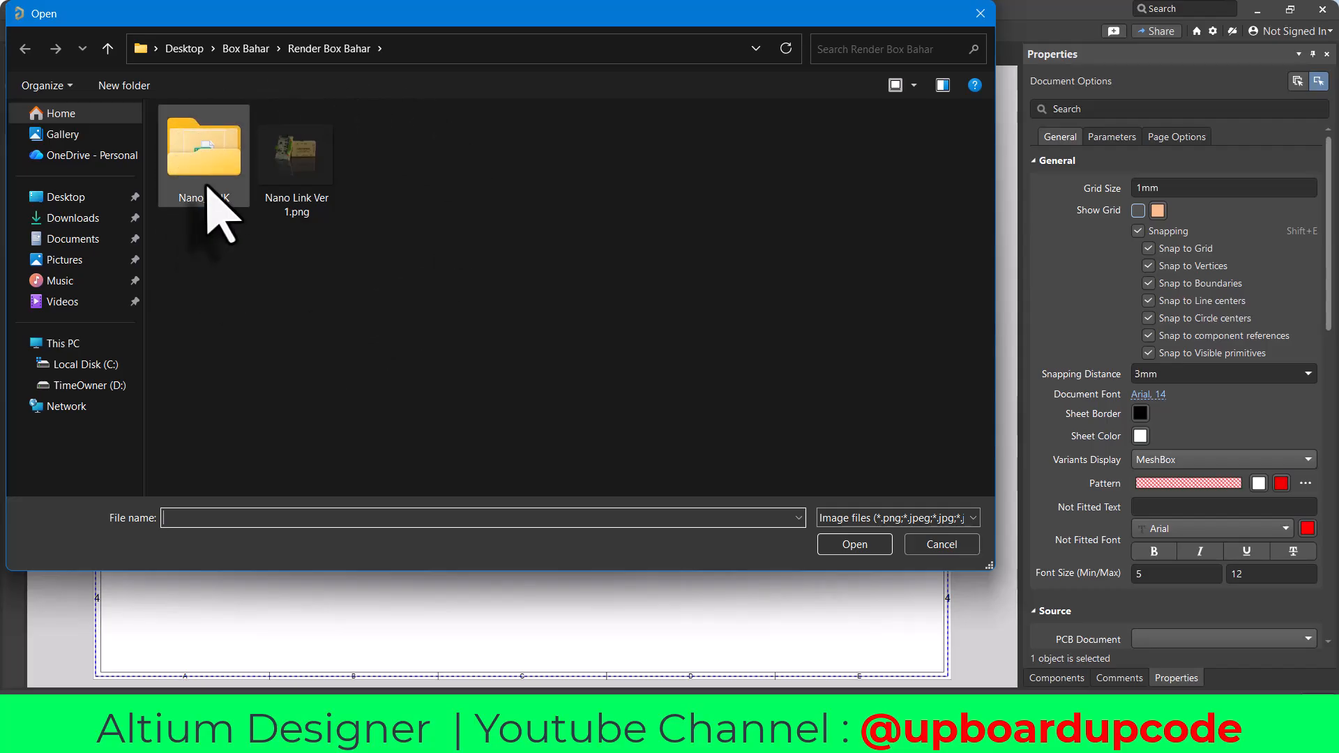
- Load the render image Nano Link Ver 1.png into the defined graphic frame
double_click(208, 202)
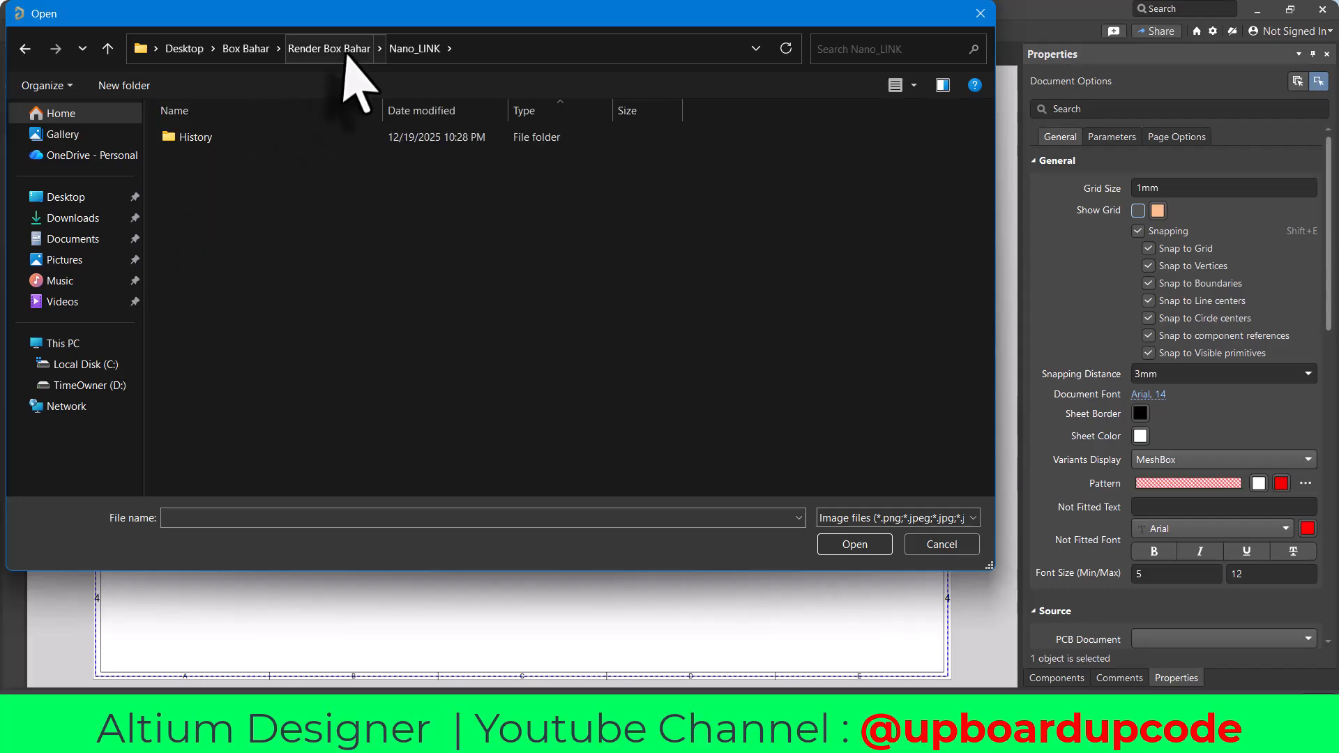
click(328, 48)
click(245, 48)
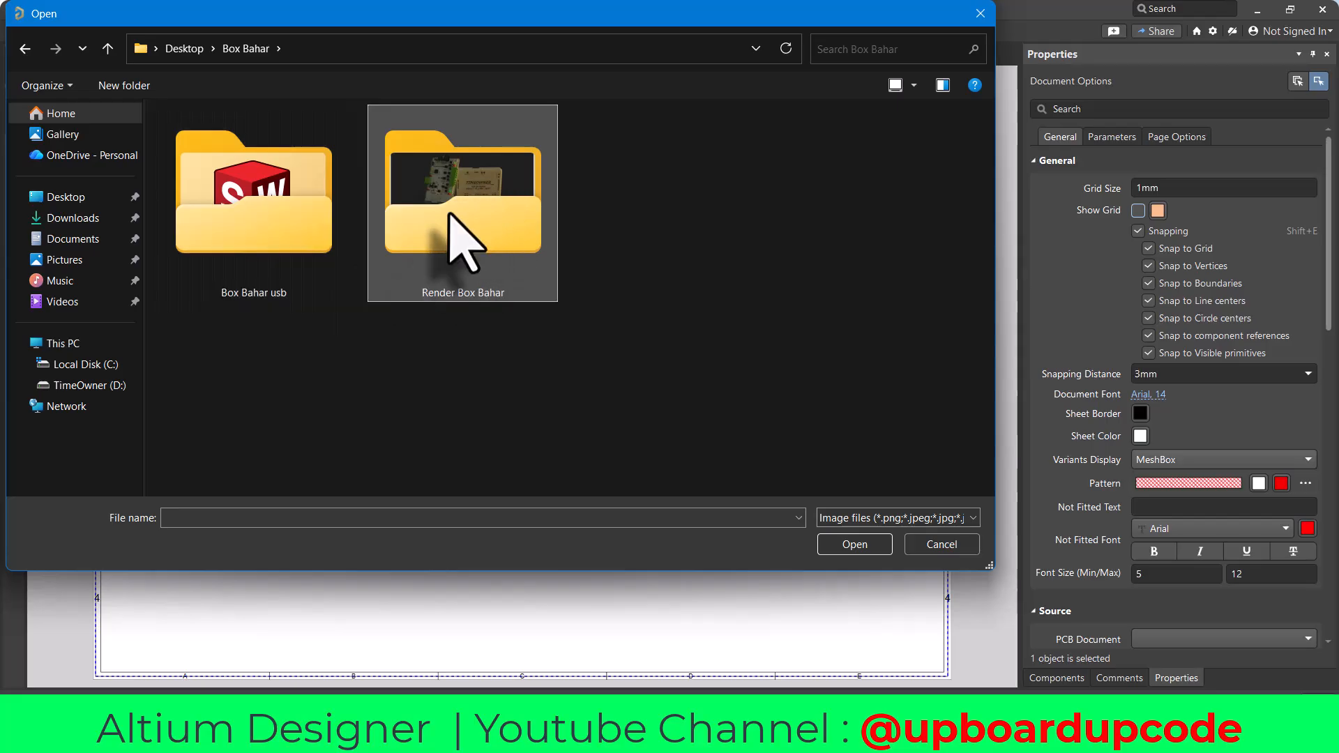
double_click(453, 216)
click(286, 158)
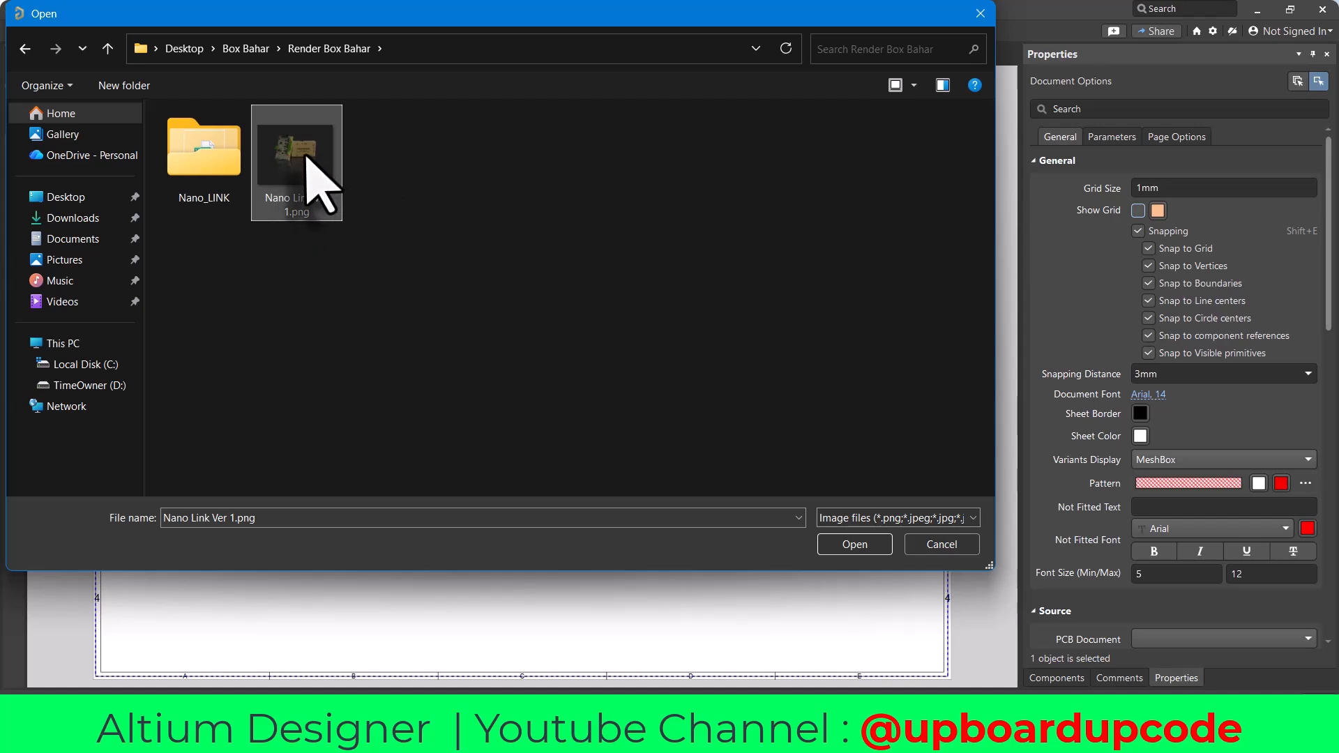
click(861, 519)
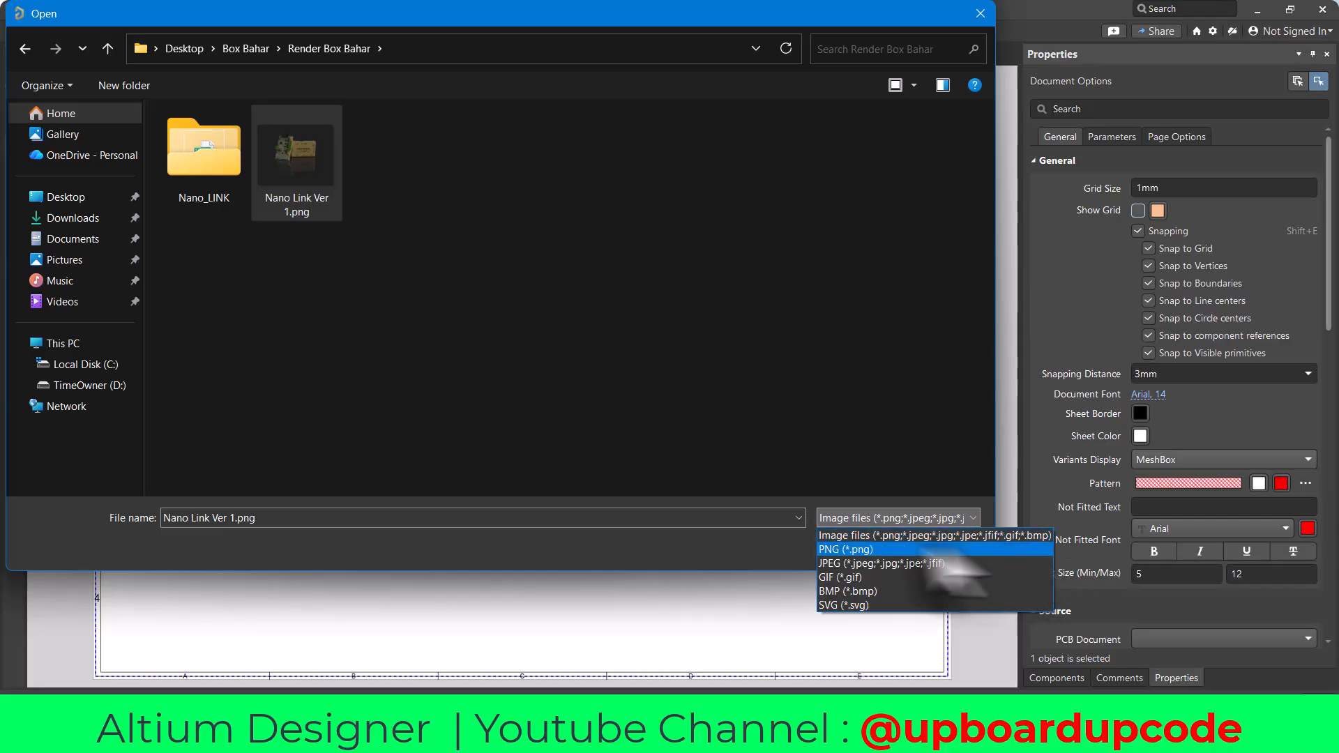
click(612, 398)
click(288, 174)
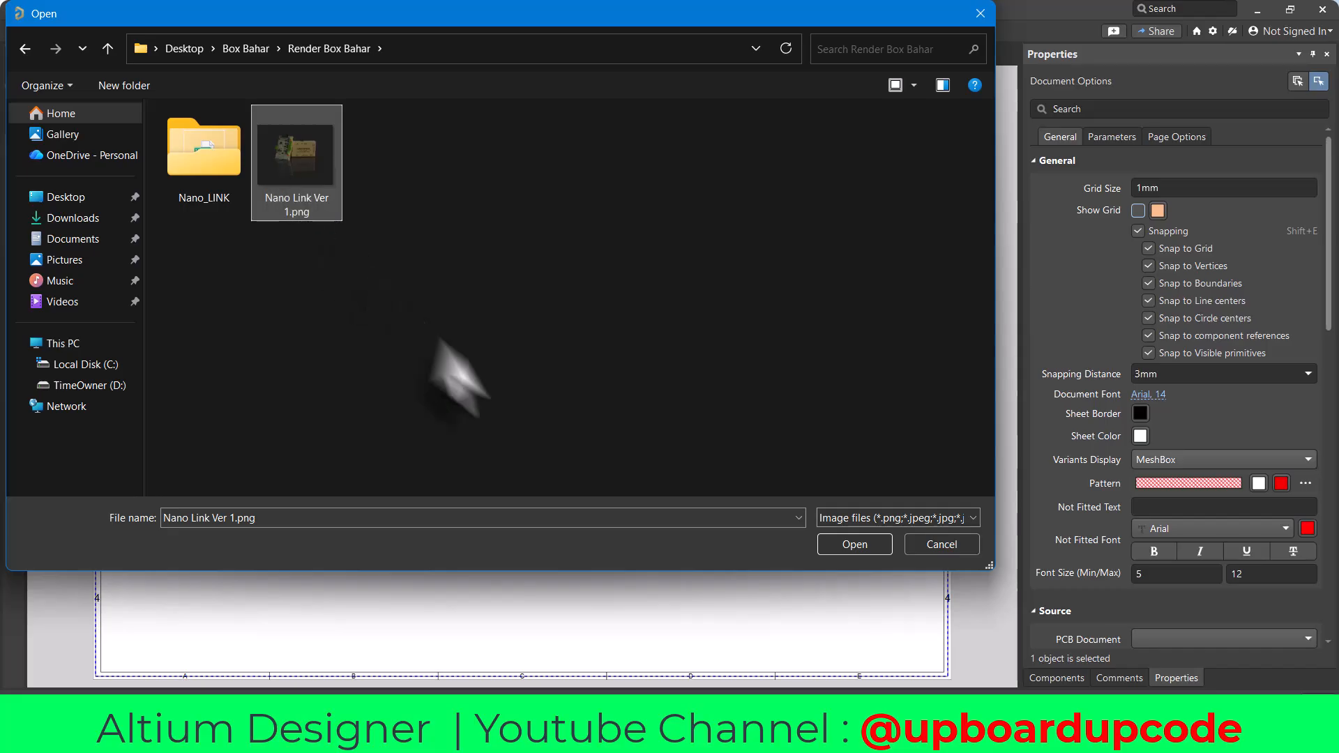
click(852, 546)
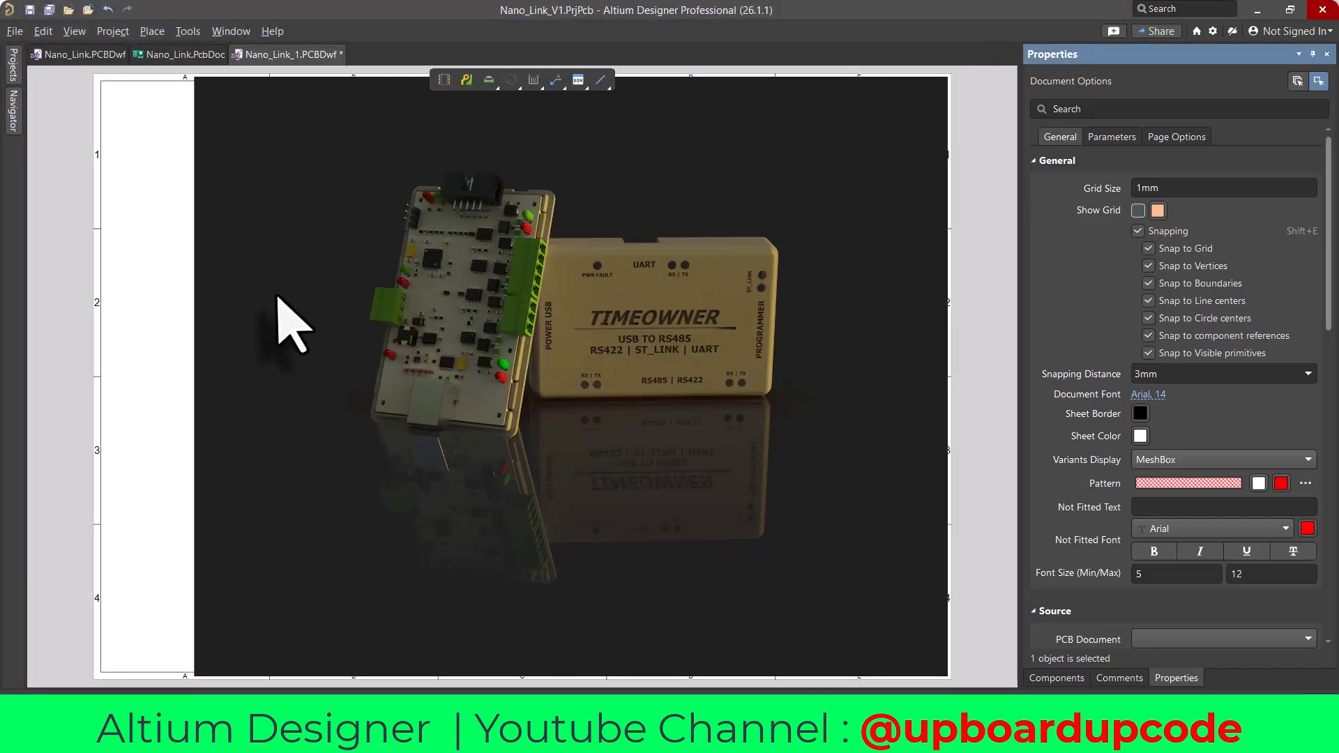
- Move the placed graphic to the sheet origin by setting its X and Y location to 0 mm
click(279, 300)
click(1162, 161)
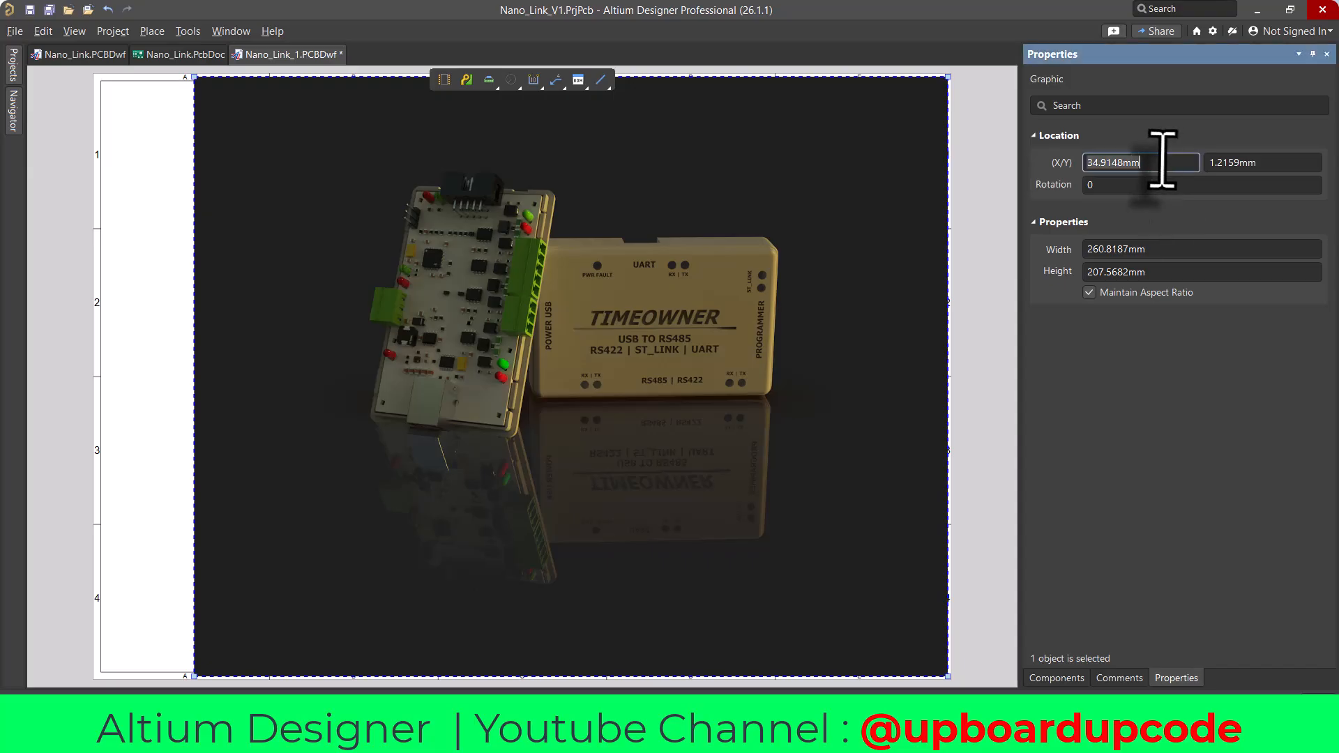
text(0)
key(Return)
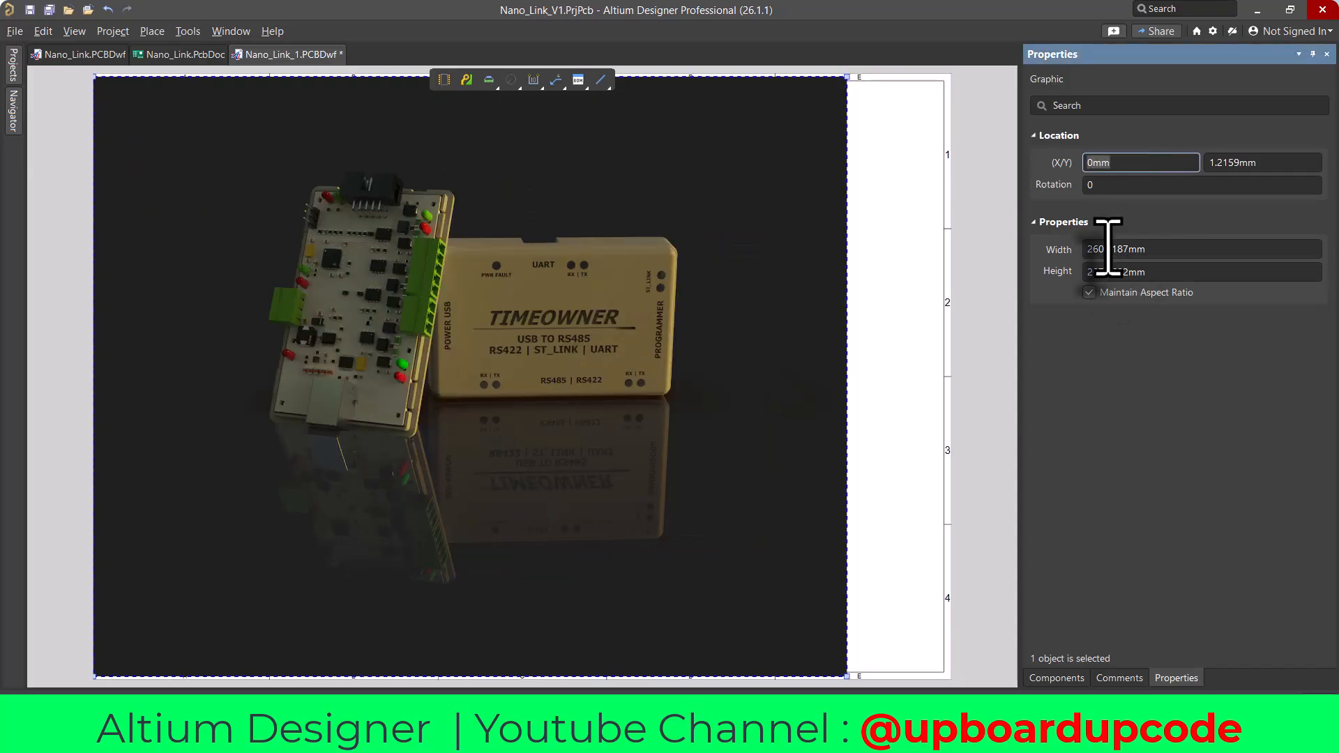
click(1293, 162)
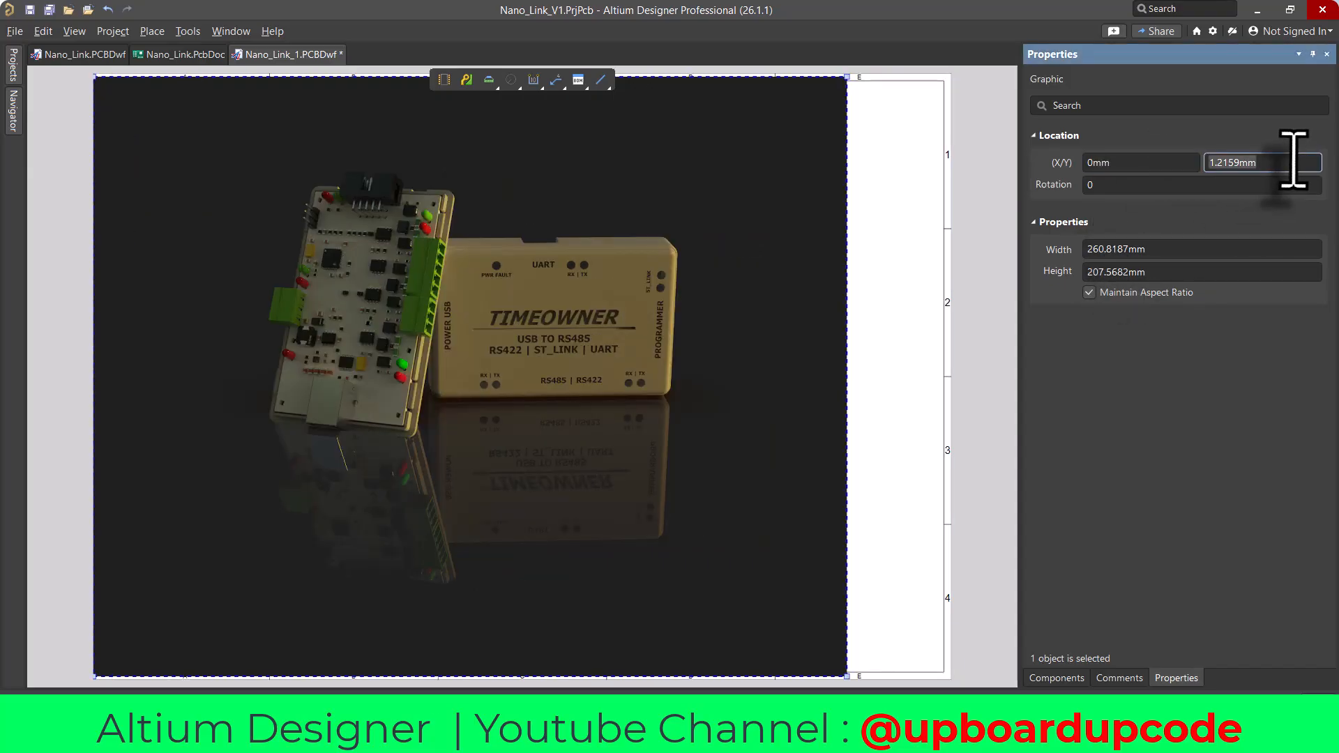
text(0)
key(Return)
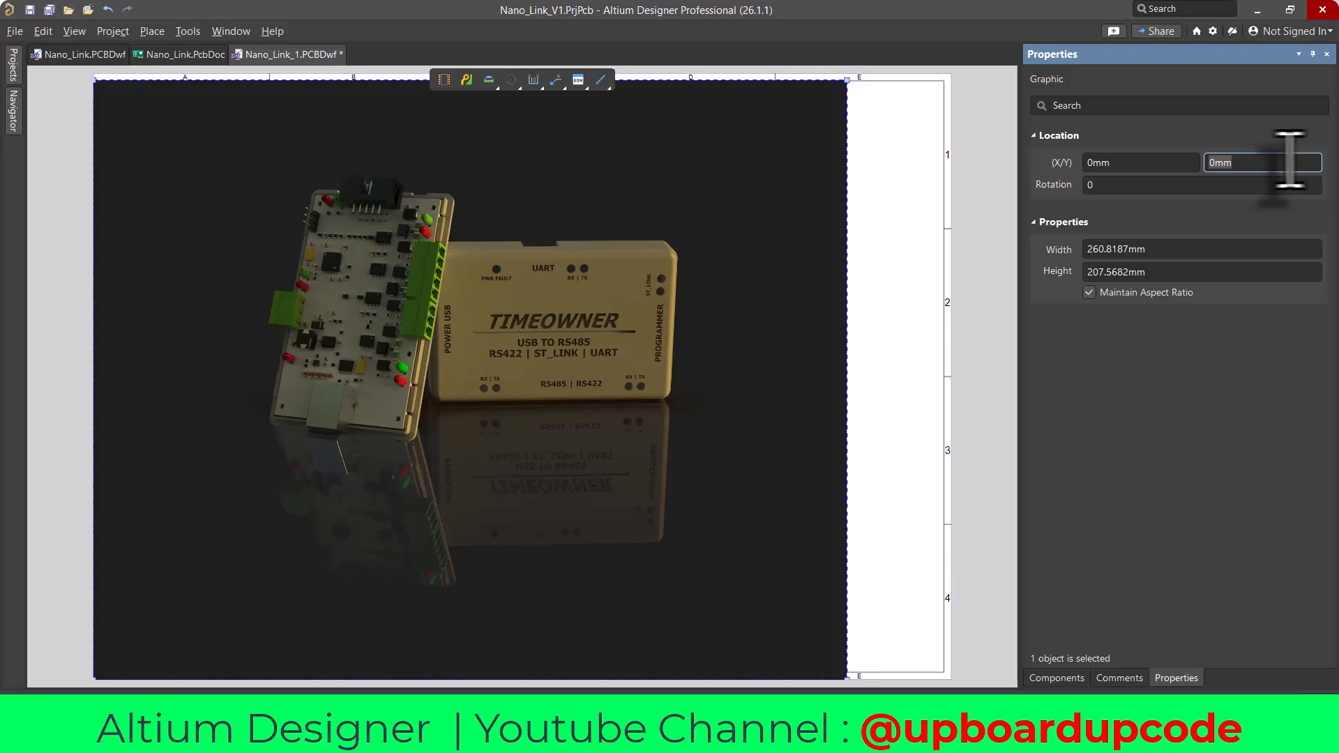
- Widen the graphic to 298.8187 mm so that it spans the full sheet width
click(1171, 249)
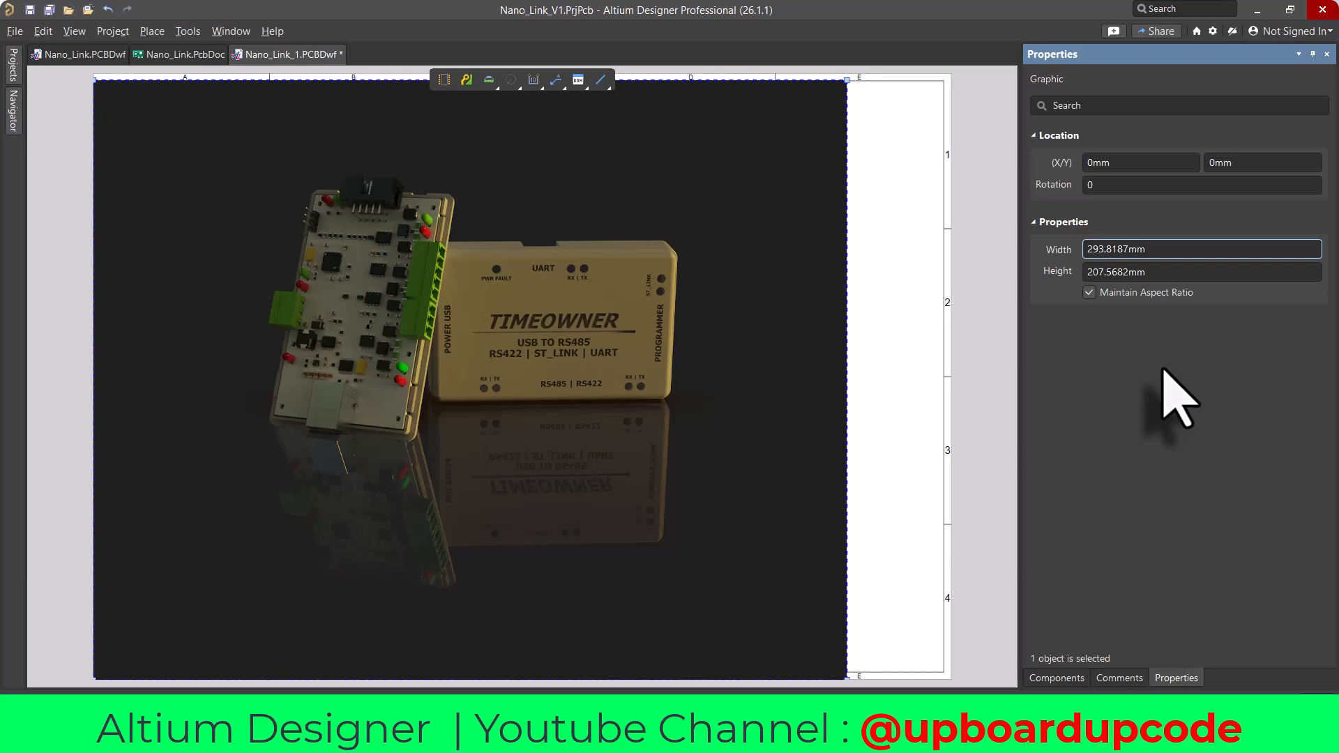
key(Return)
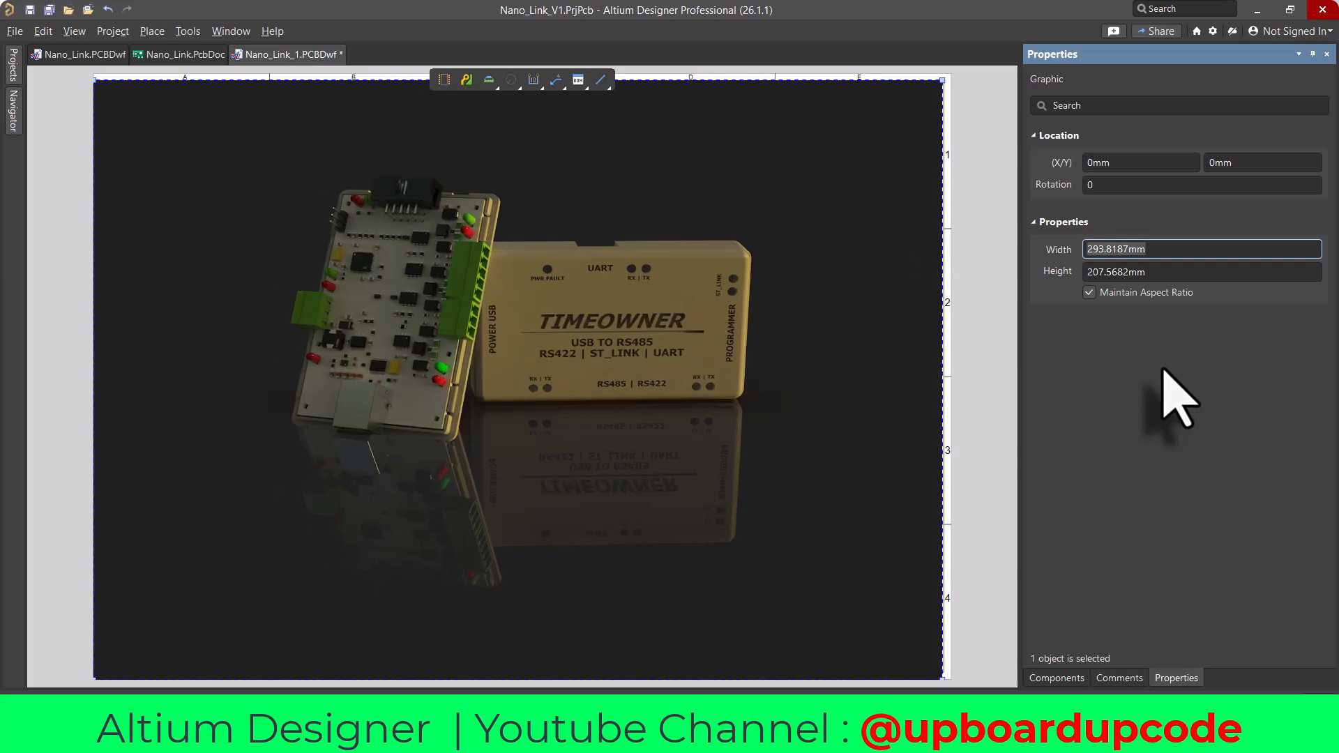
click(1101, 255)
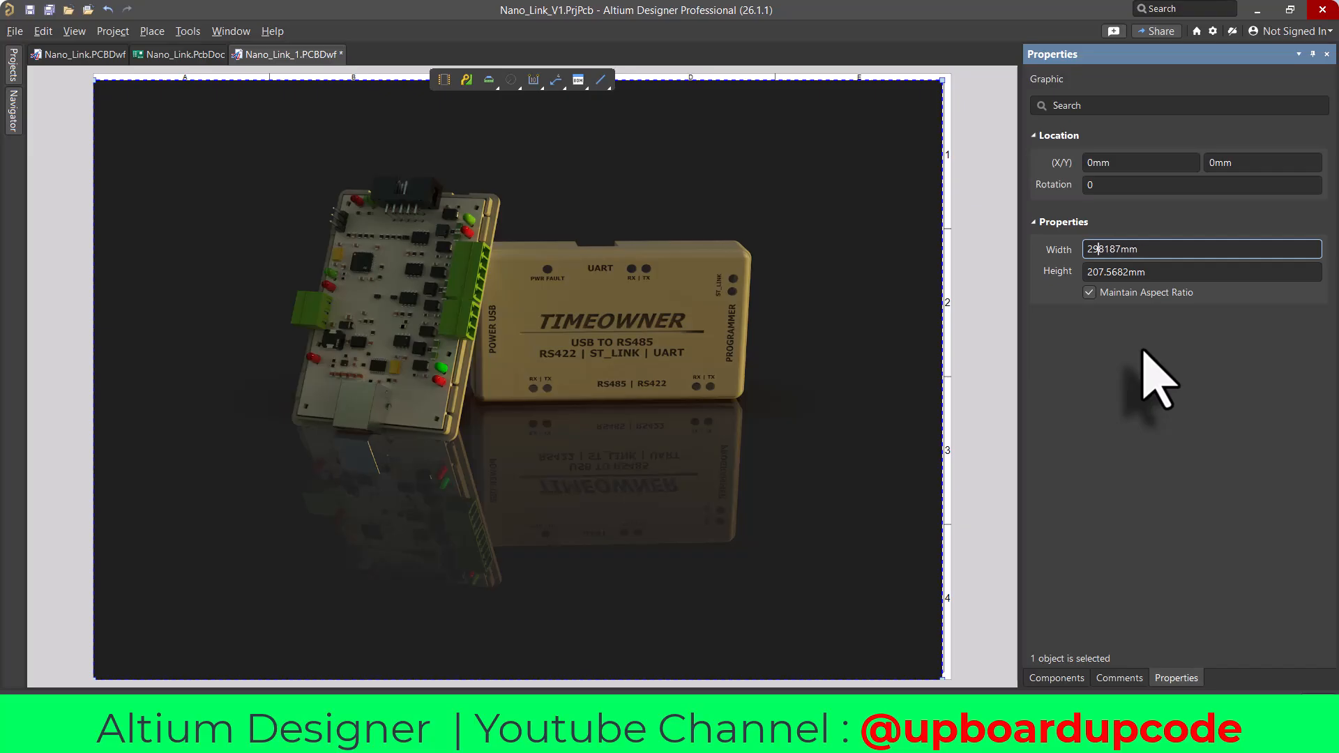
key(Return)
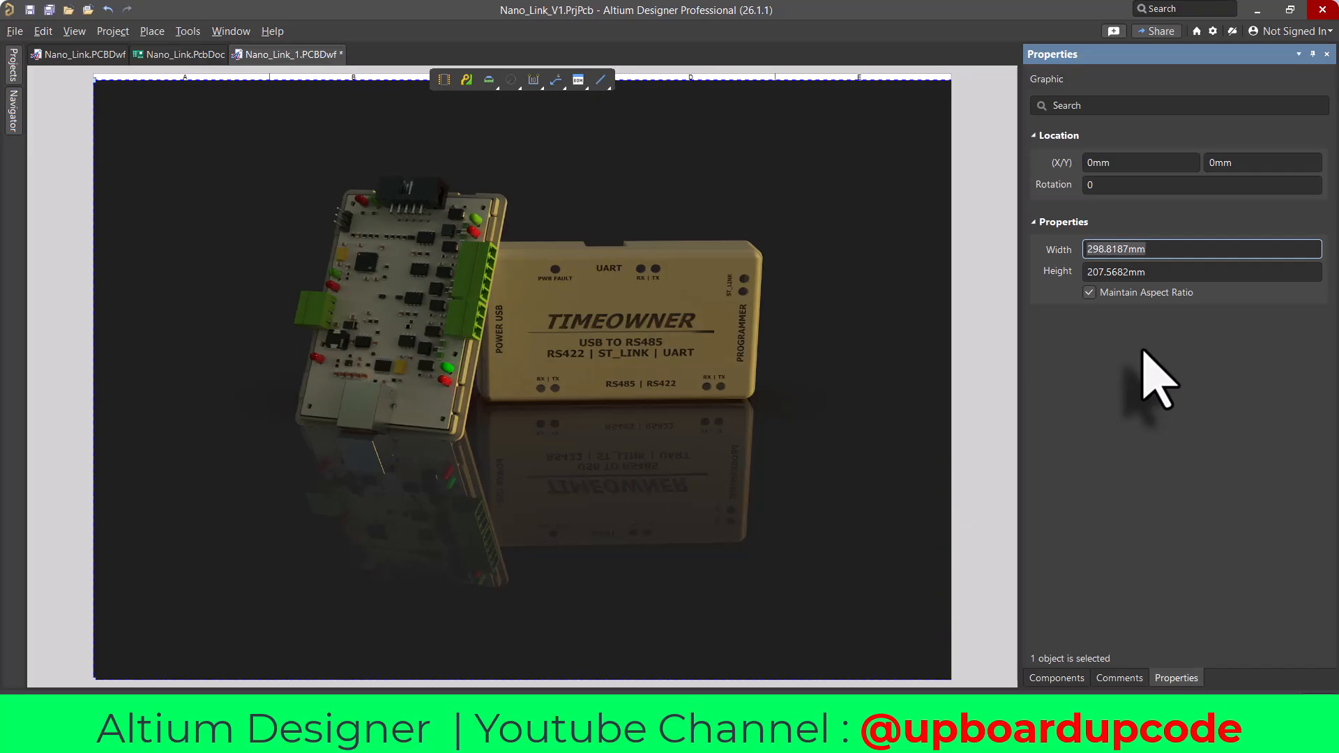
- Set the graphic's height to 233.5682 mm so the render covers the sheet from top to bottom
click(1093, 272)
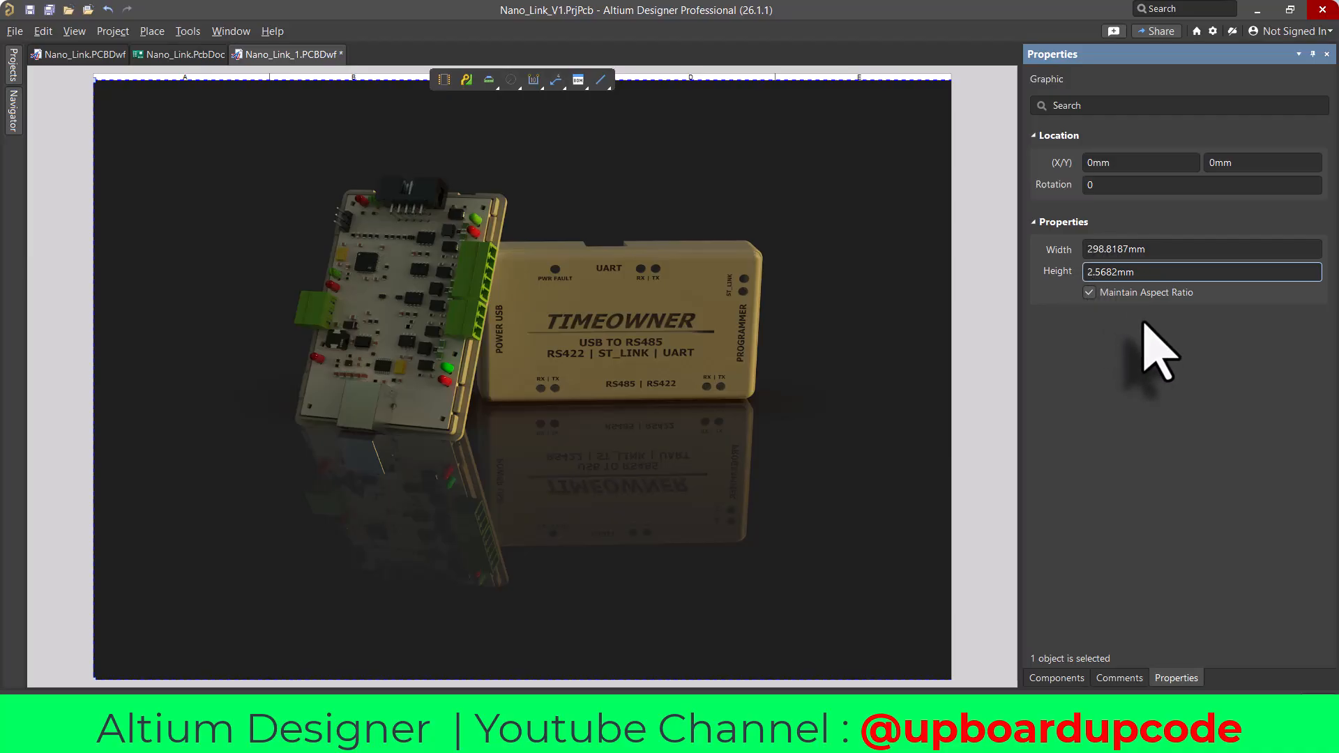
key(Return)
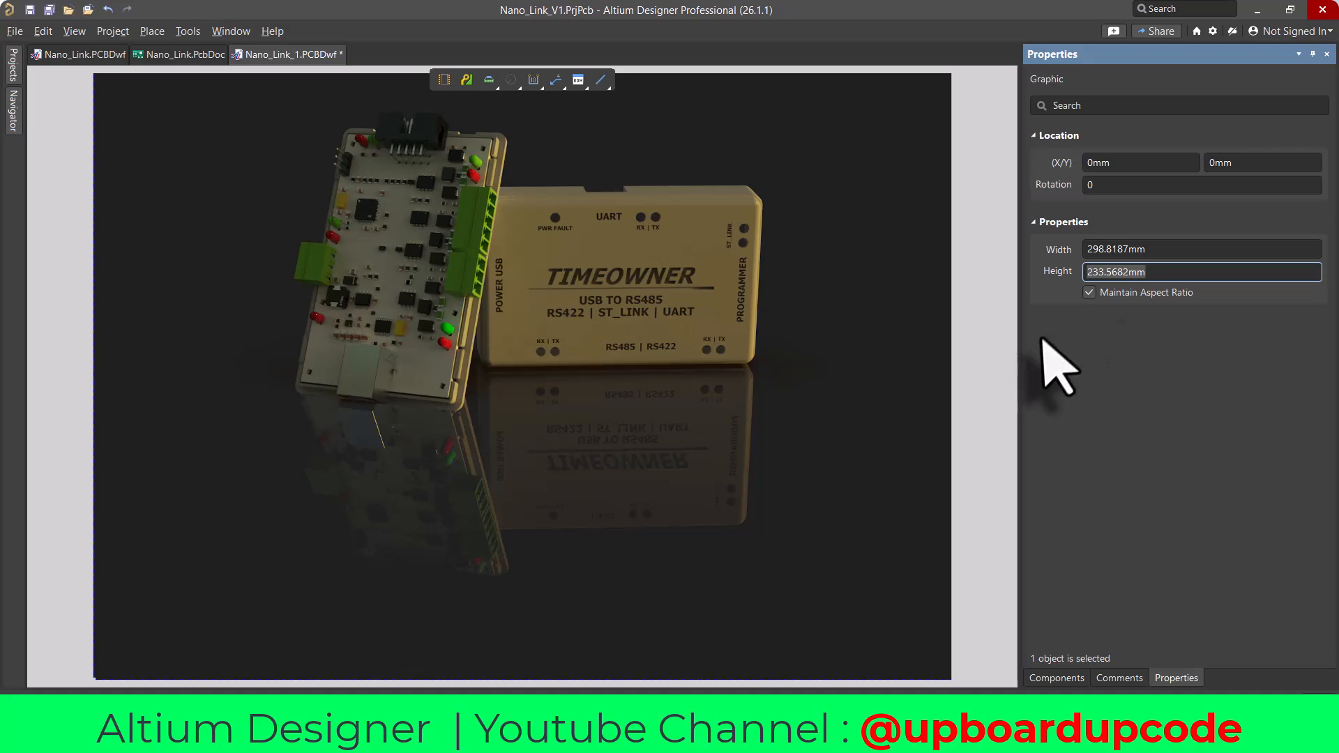
click(971, 339)
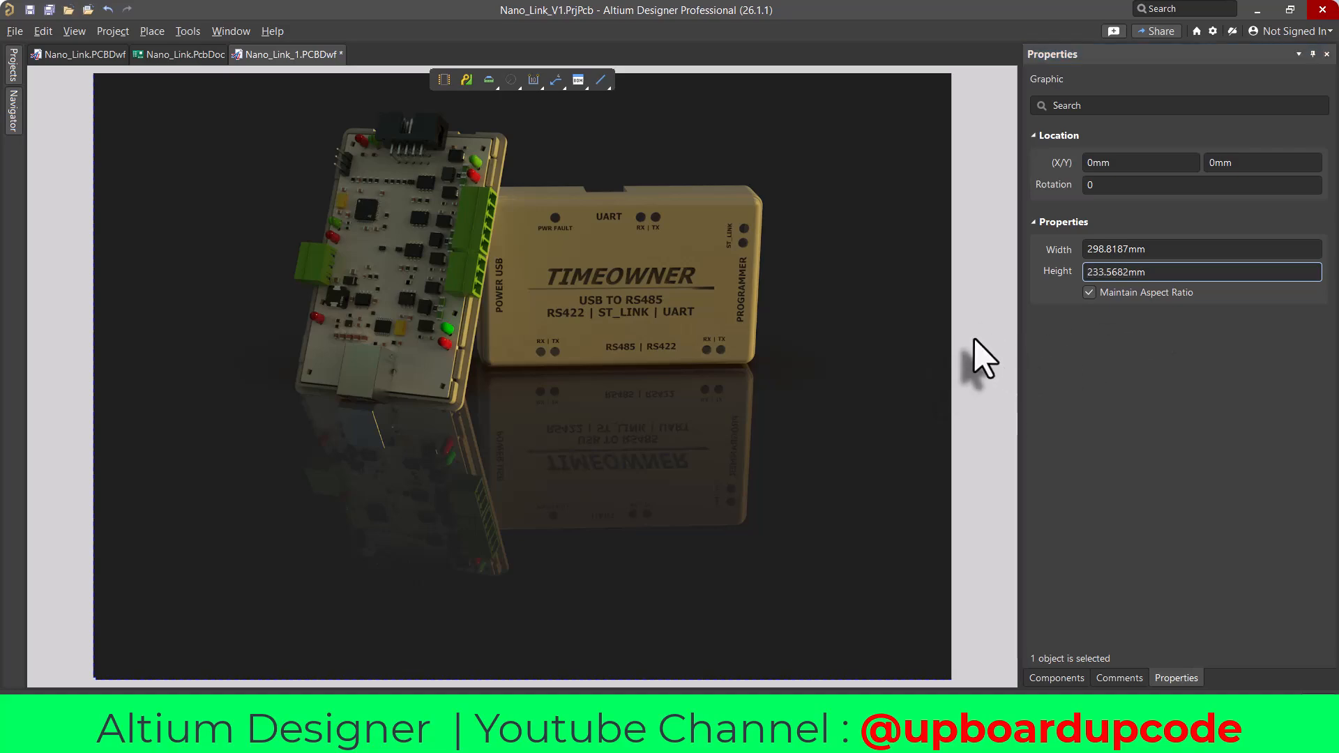
- Place a text object on the lower part of the render and change its text to "Nano Link Ver 1.0"
click(608, 87)
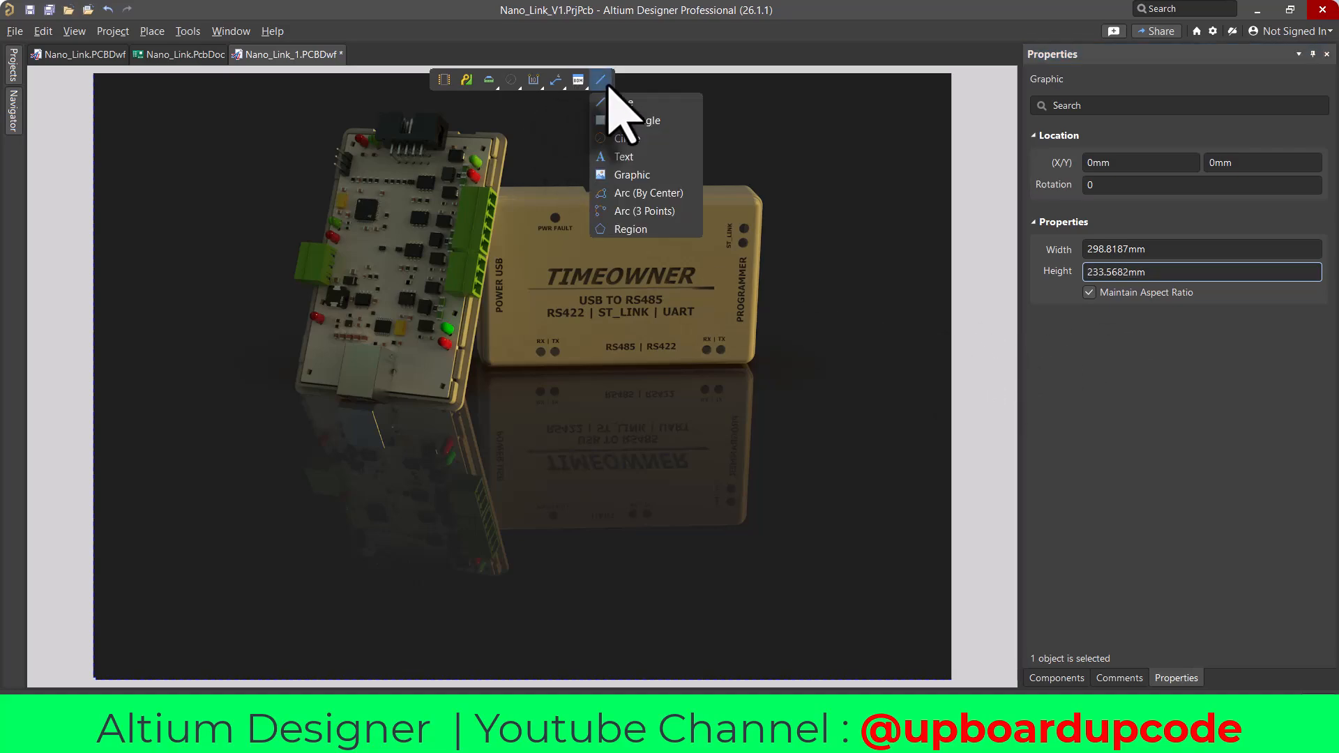
click(624, 157)
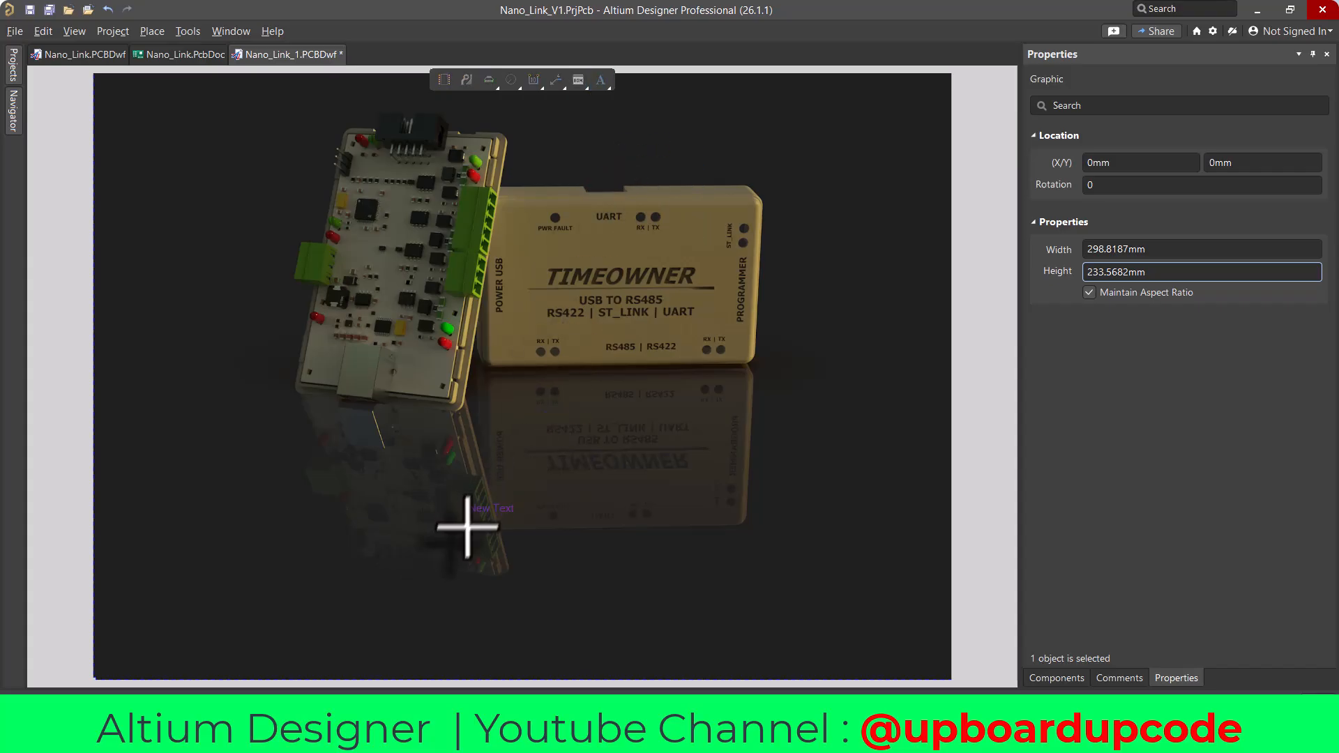
click(459, 528)
right_click(565, 562)
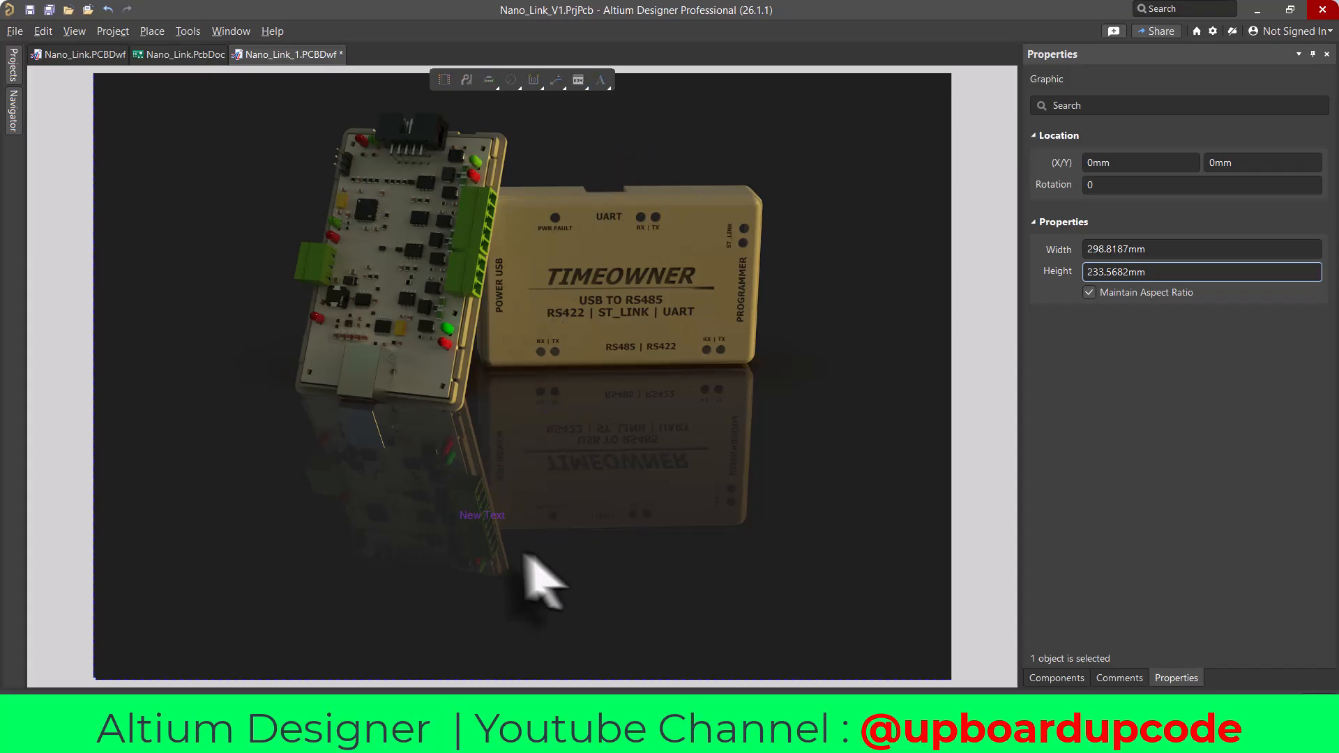
click(492, 525)
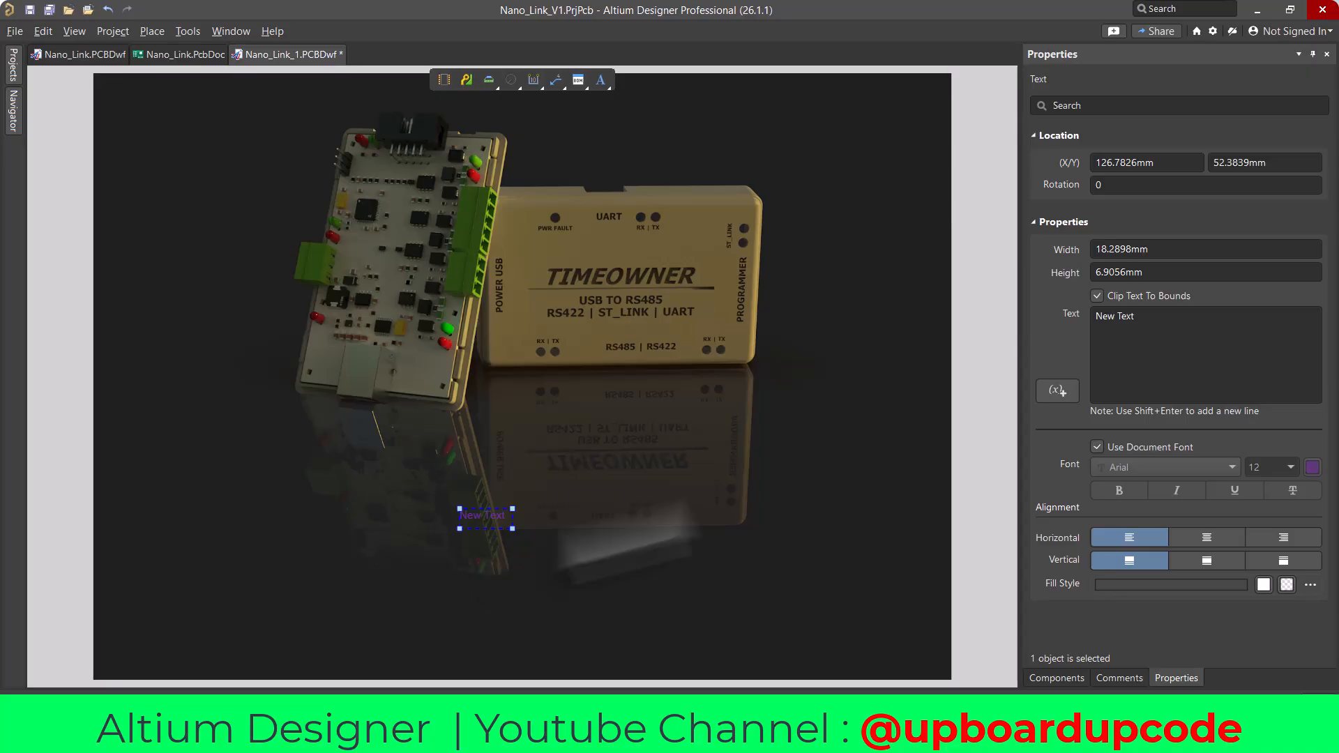
drag(1077, 341, 1050, 341)
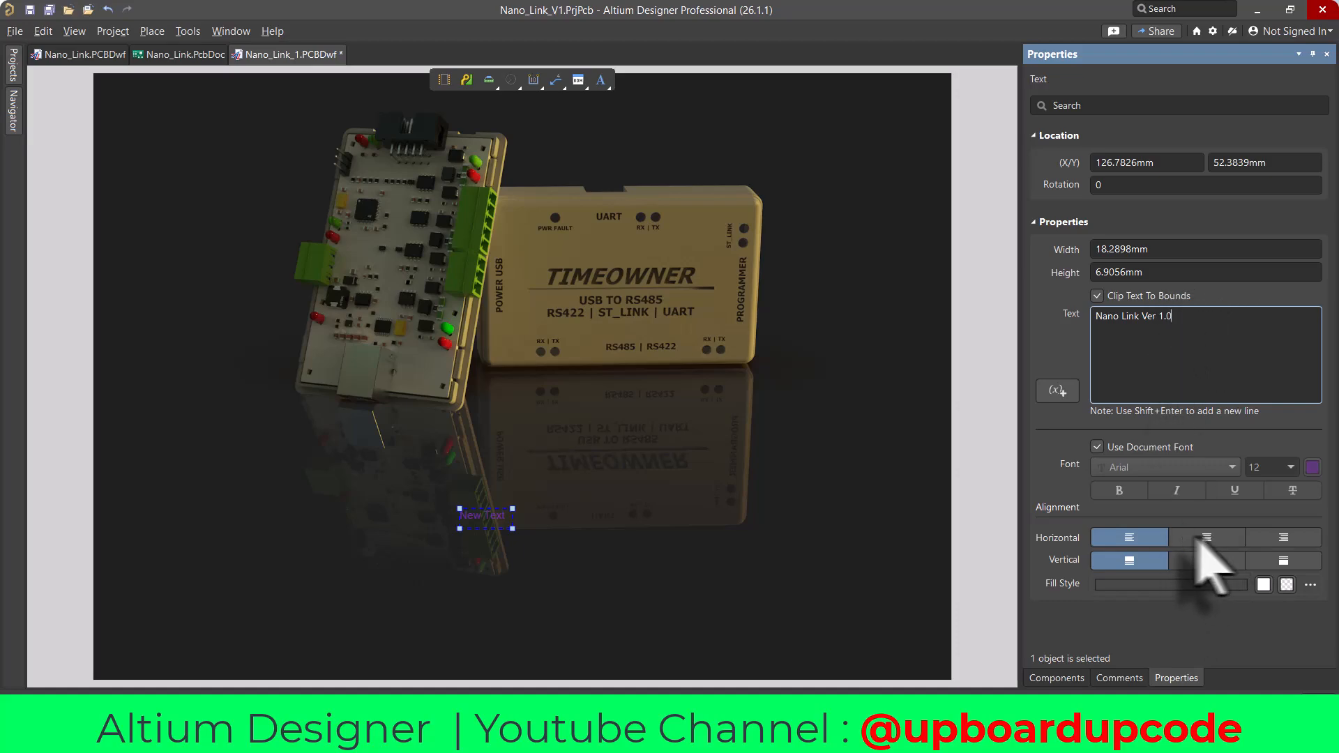
- Centre the title text both vertically and horizontally within its frame
click(1210, 562)
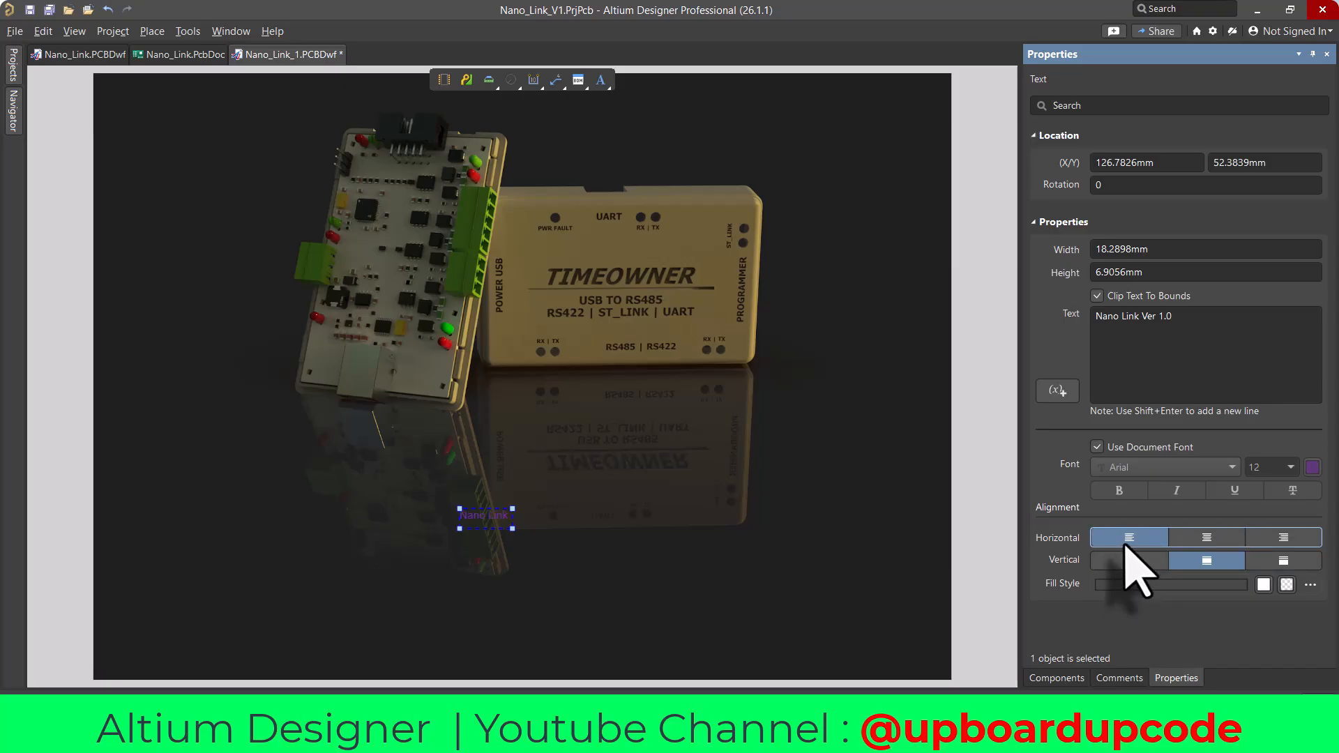
click(1285, 539)
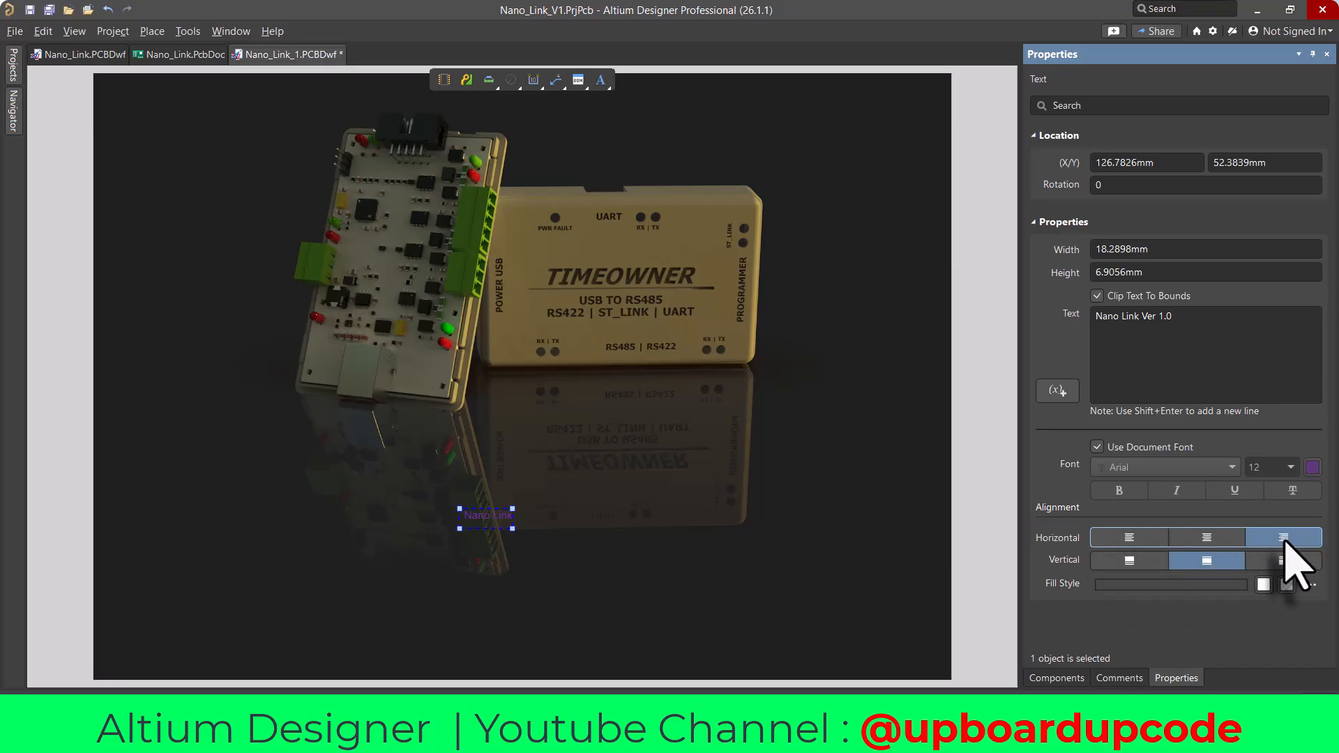
click(1204, 539)
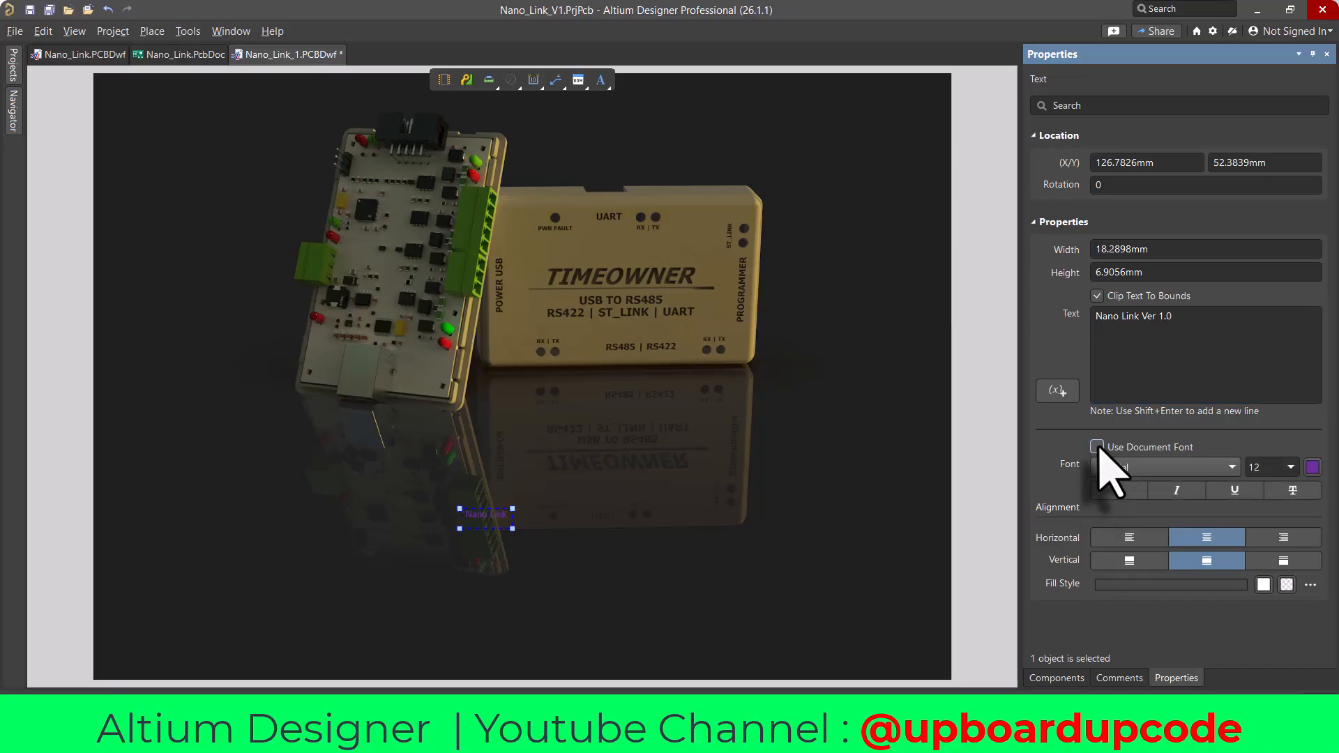
- Stop using the document font for the title text, keep Arial, and colour the text white
click(1226, 463)
scroll(1194, 614, down, 10)
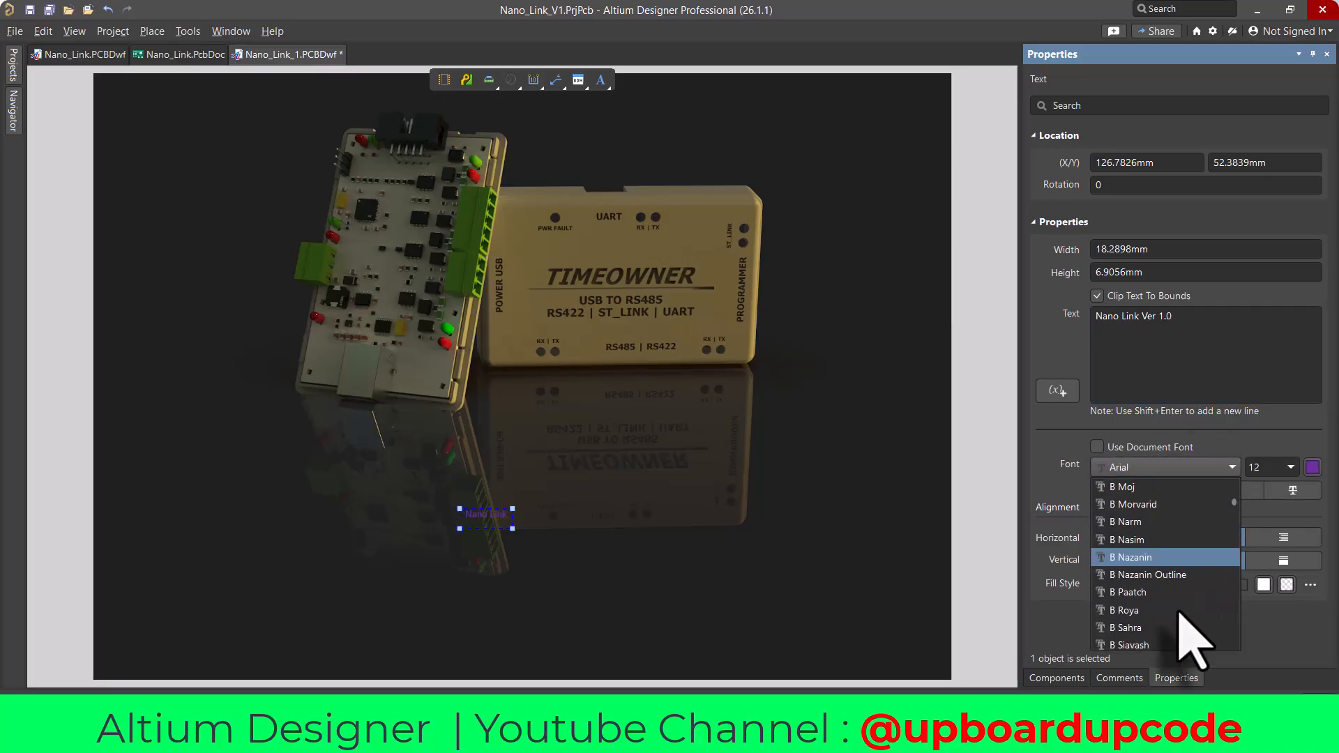
scroll(1194, 634, up, 15)
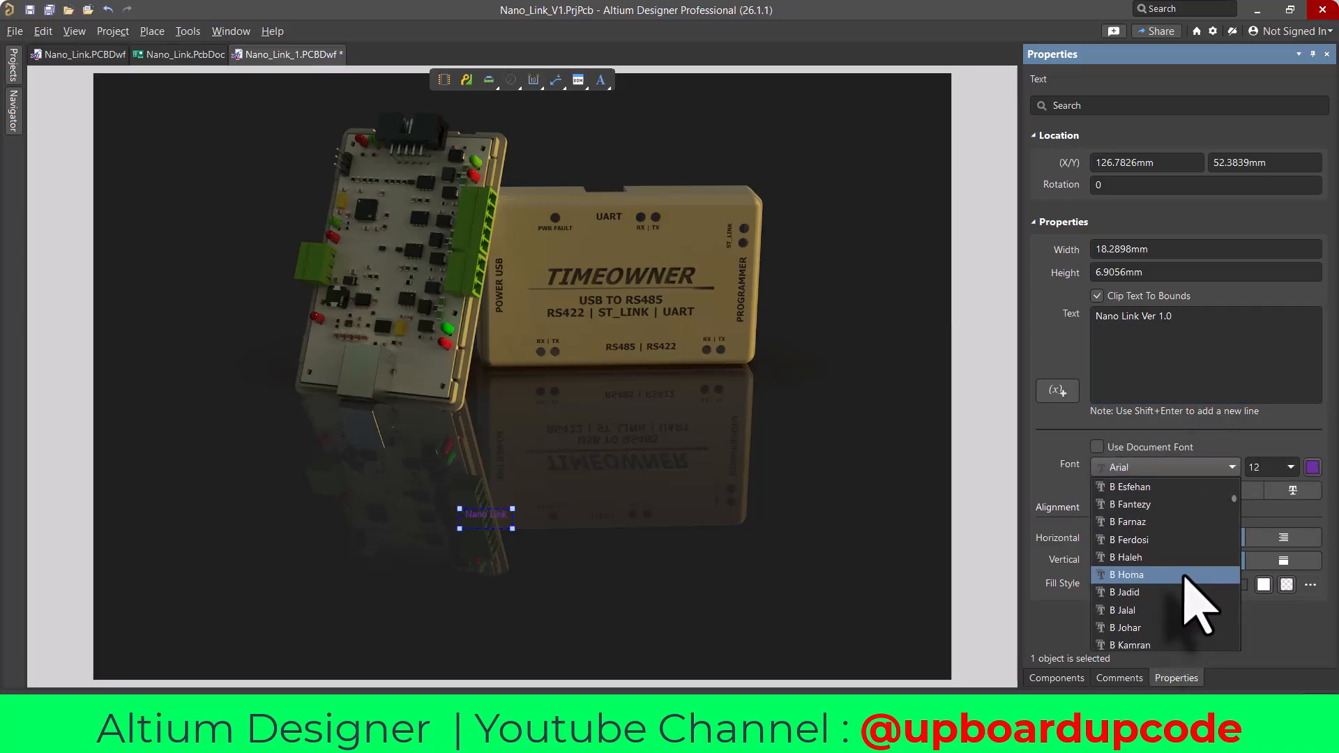
click(1232, 466)
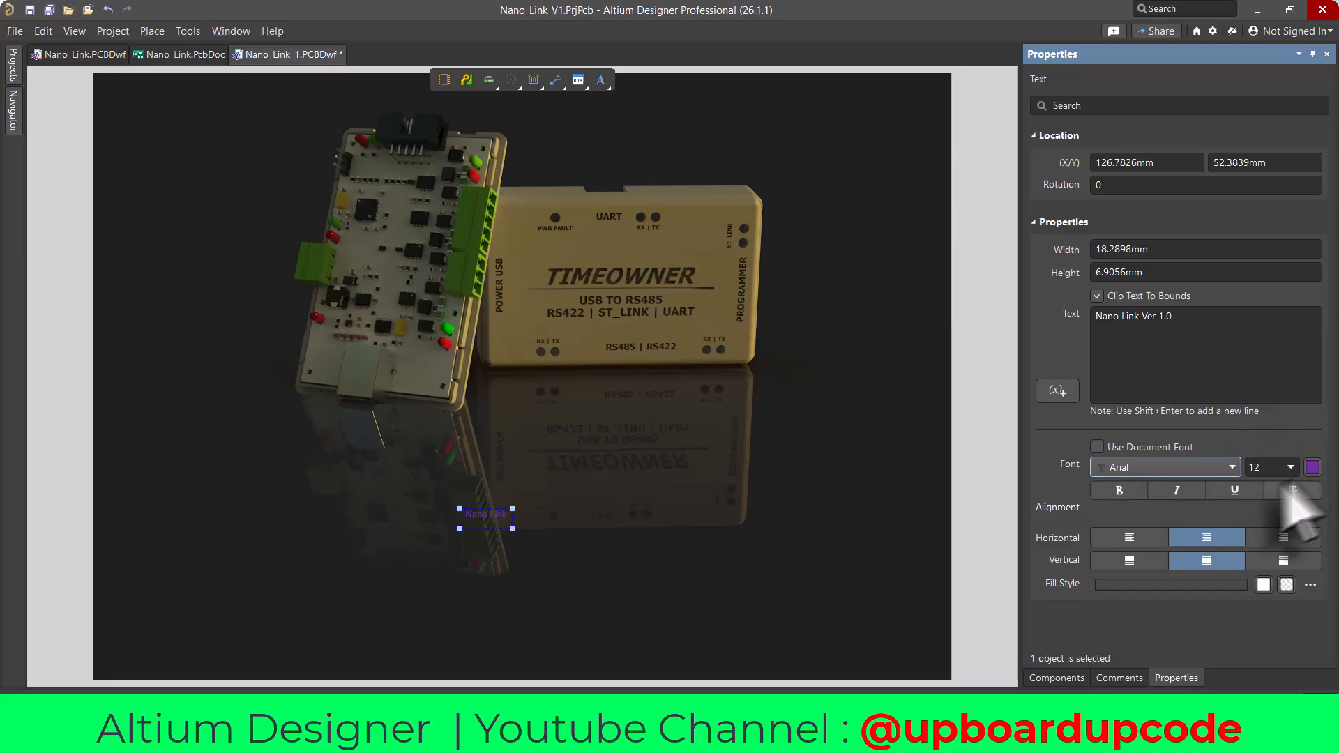
click(1312, 467)
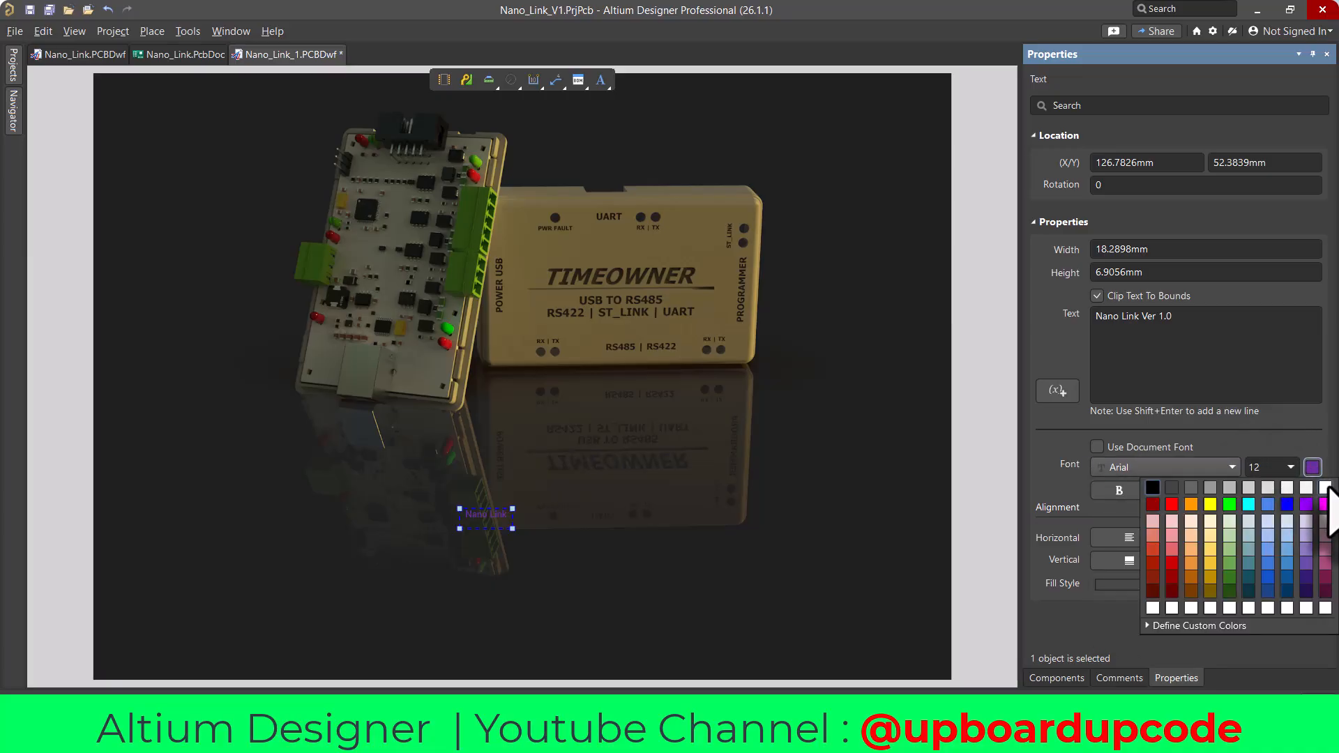
click(1325, 487)
- Set the title's font size to 30 and enlarge its frame to about 211 mm wide and 39 mm high
click(1290, 467)
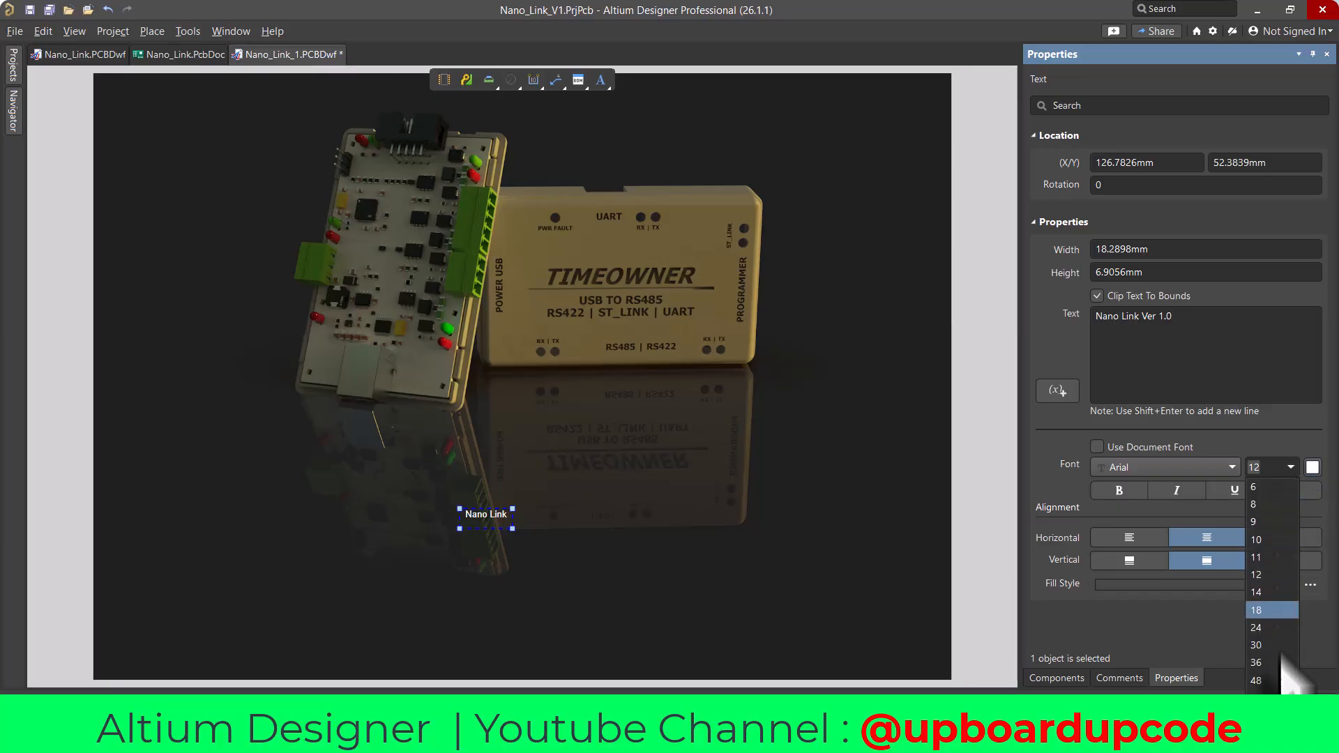
click(1280, 647)
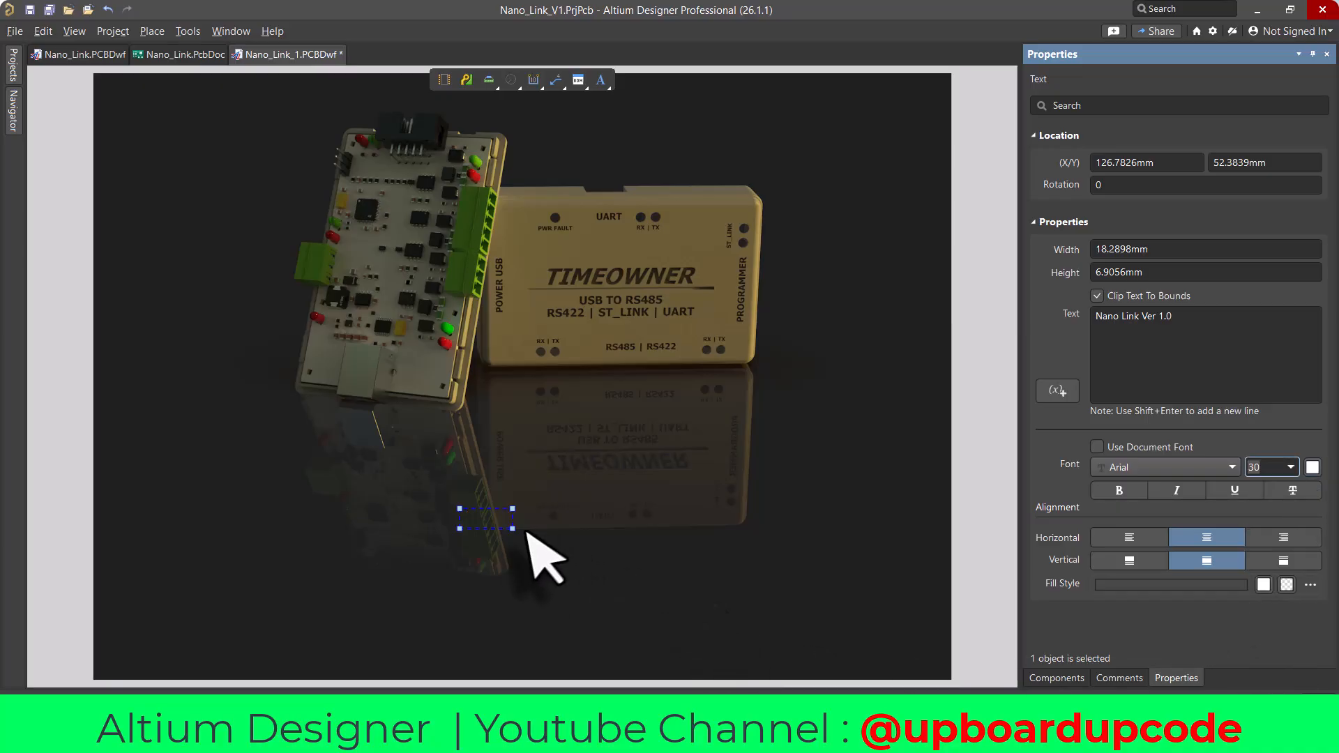
drag(512, 528, 877, 562)
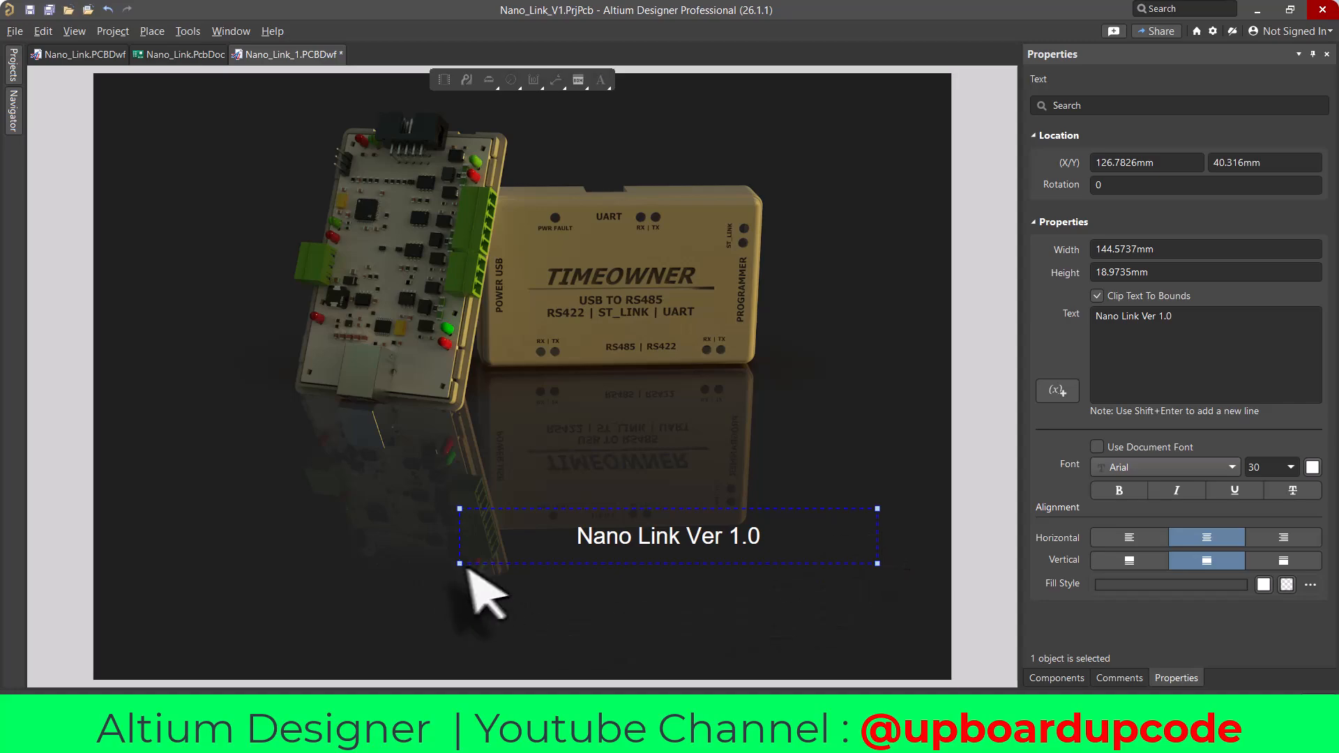
drag(459, 564, 269, 622)
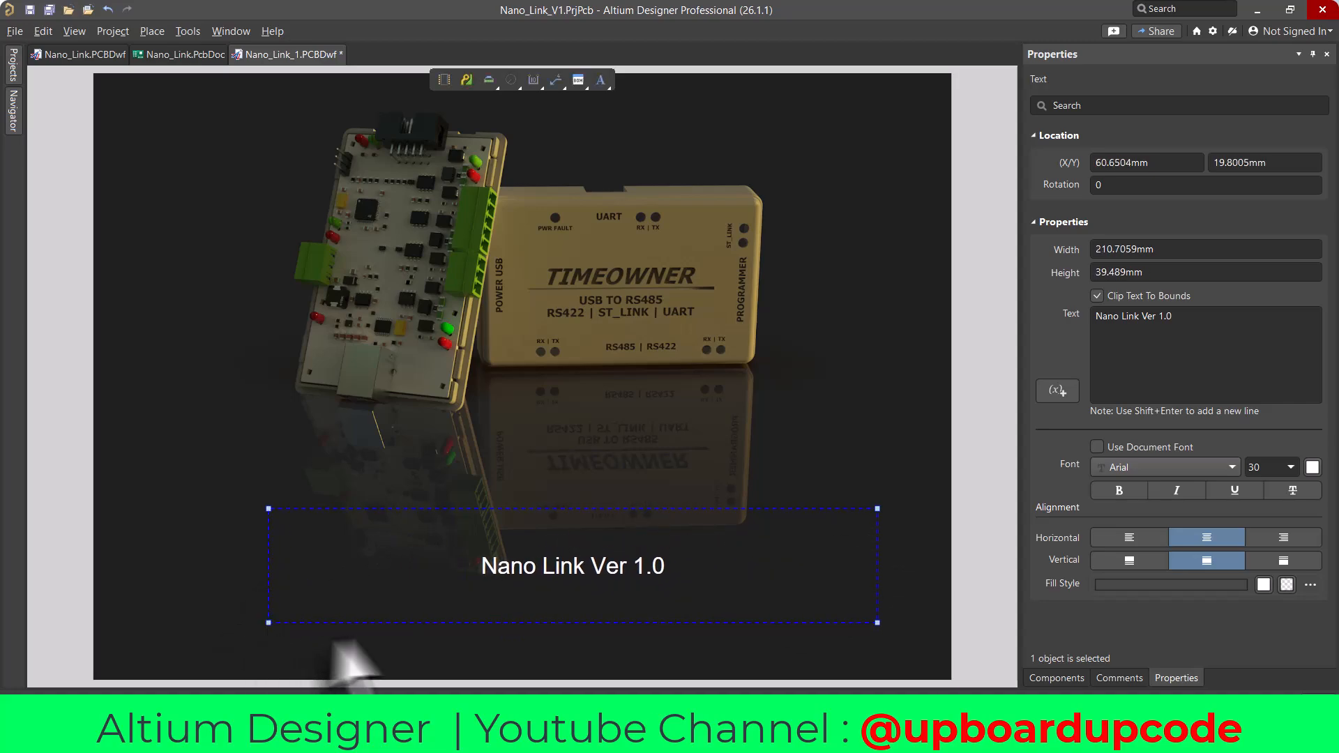
- Make the title text bold at size 48 and shift its frame slightly left and down on the sheet
click(1288, 467)
click(1290, 467)
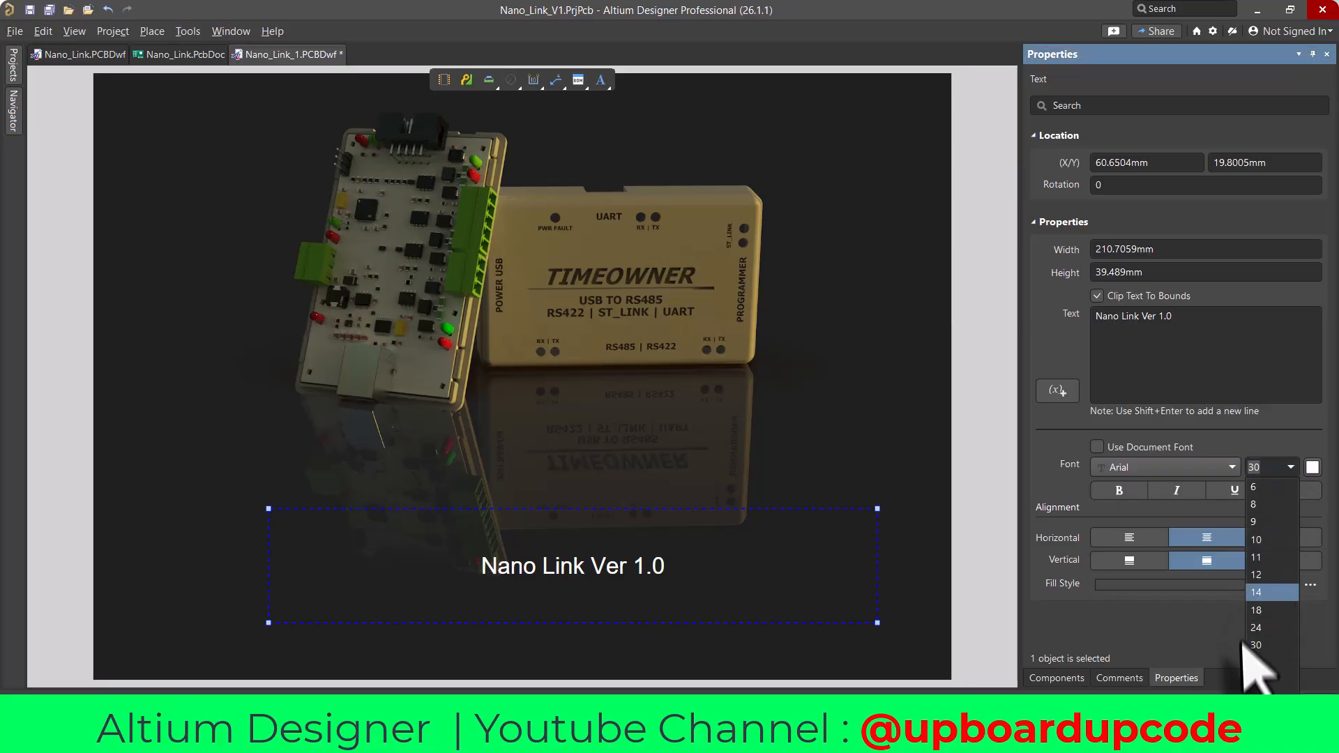
click(1259, 681)
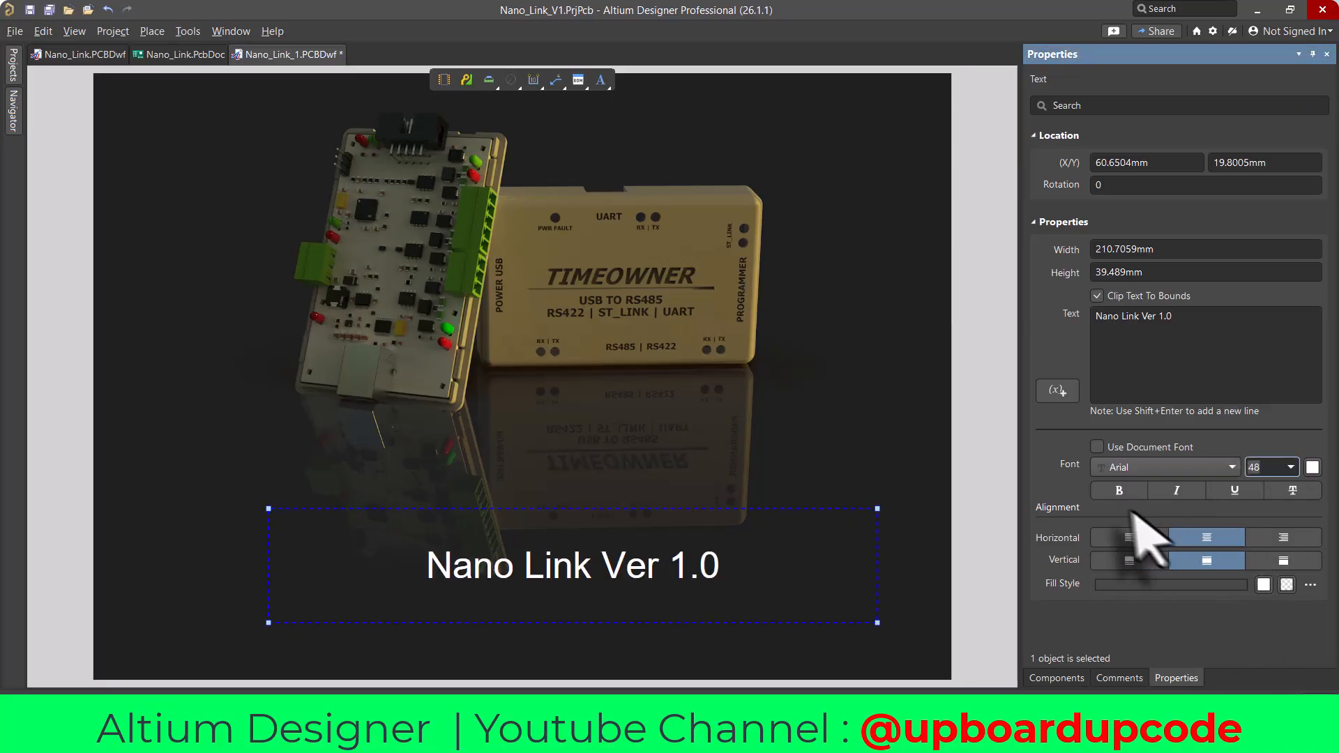
click(1115, 491)
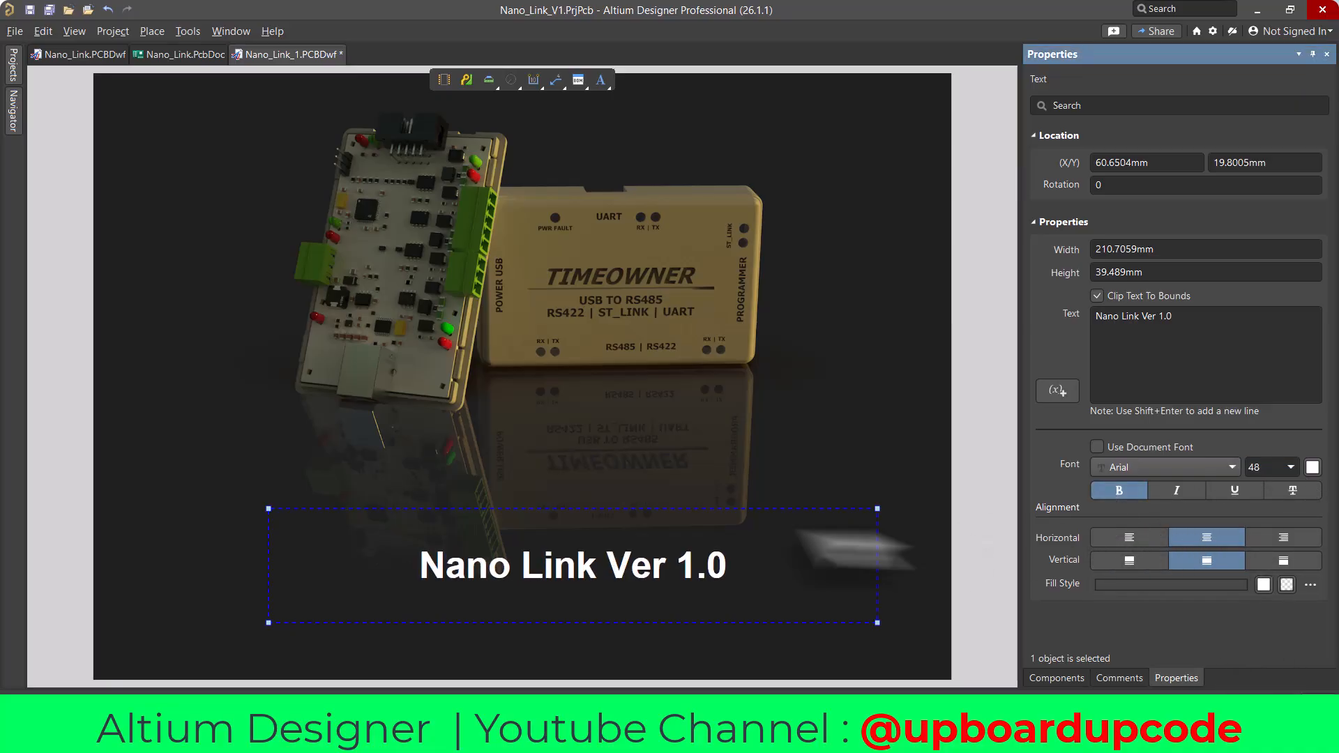
drag(628, 565, 872, 513)
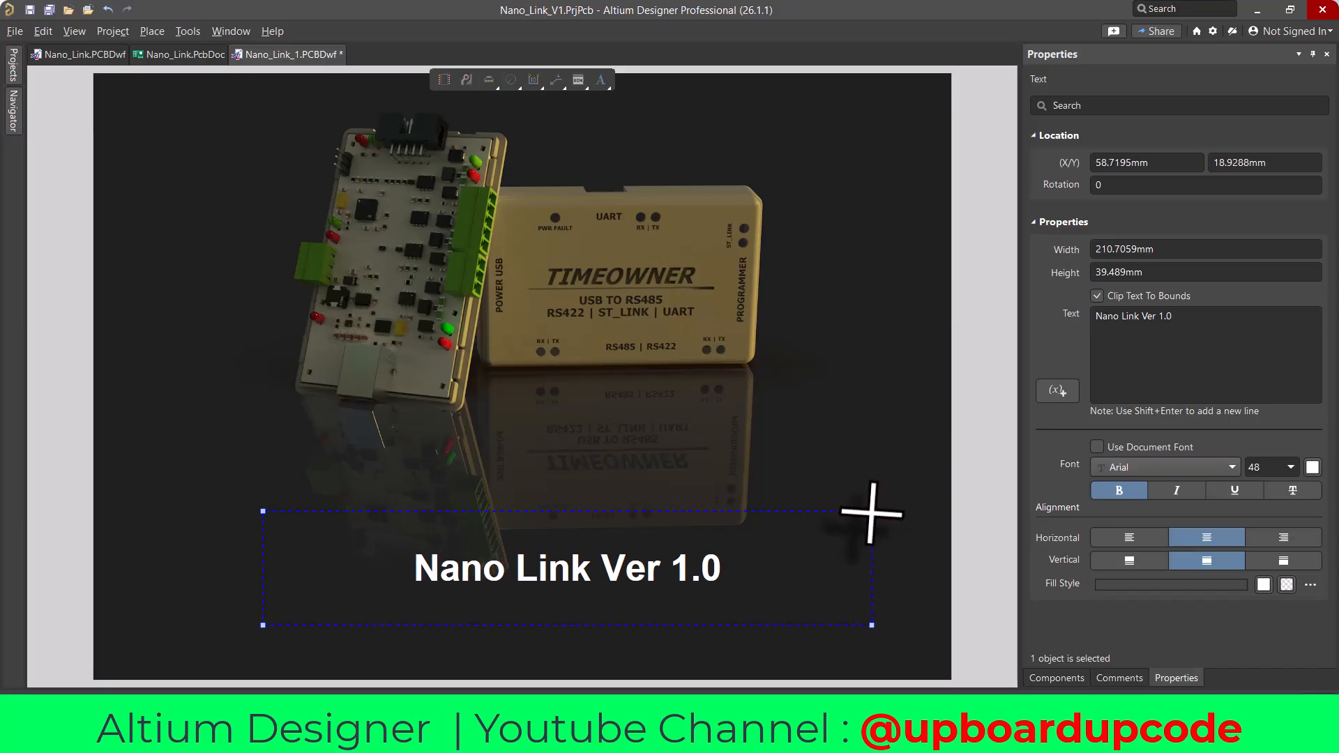
click(875, 400)
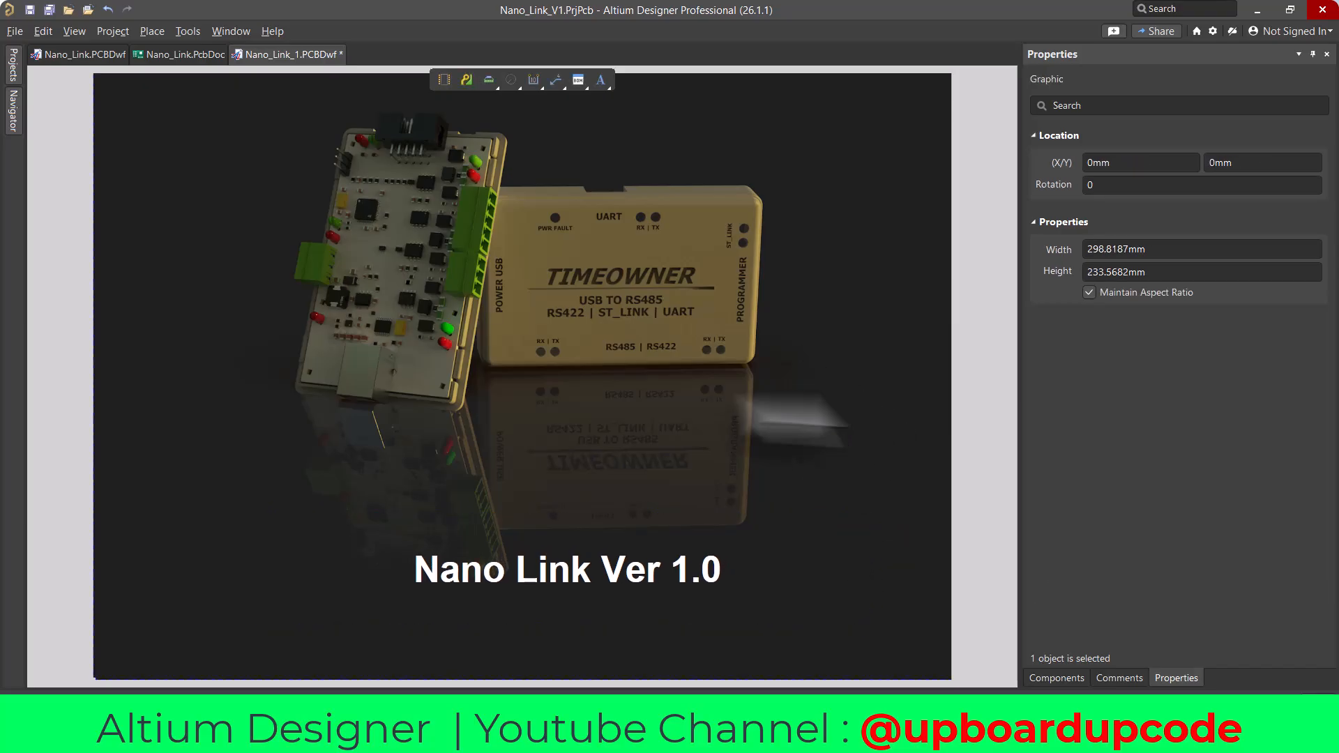
- Add a new sheet to the Draftsman document
right_click(274, 551)
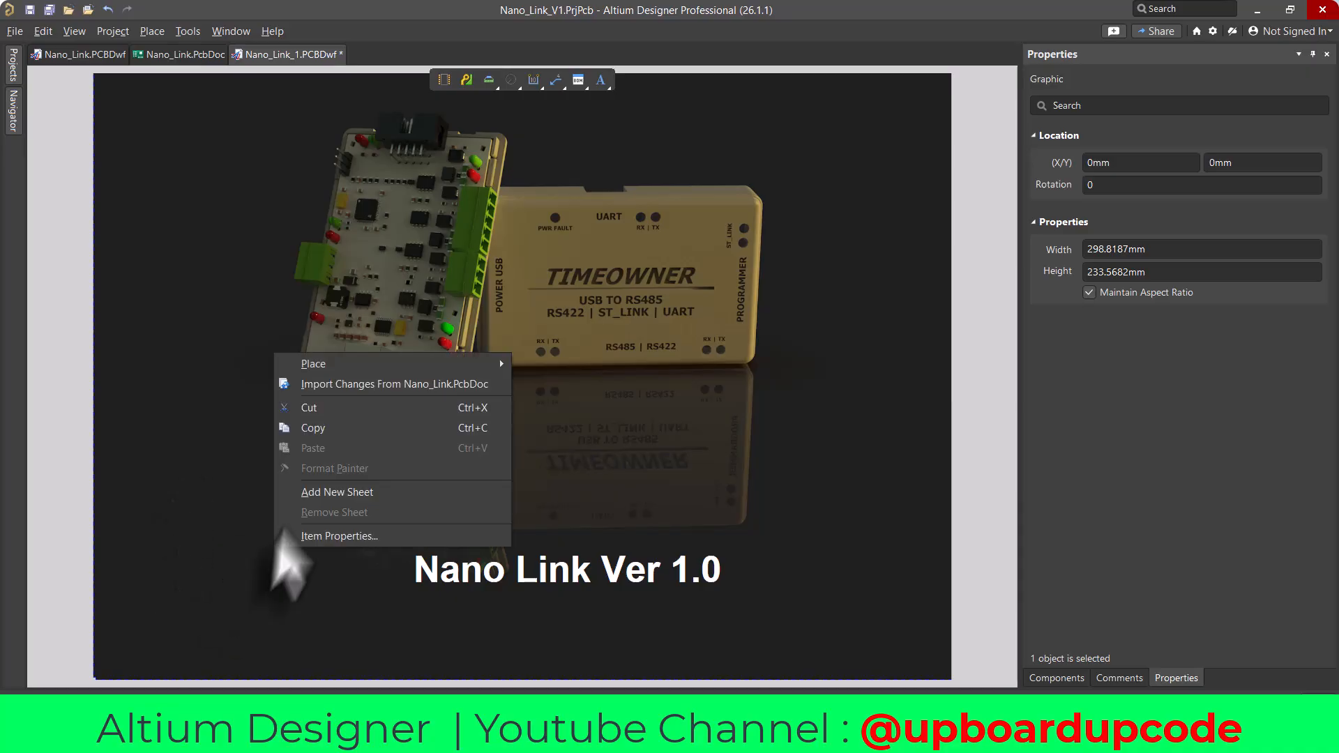
click(333, 492)
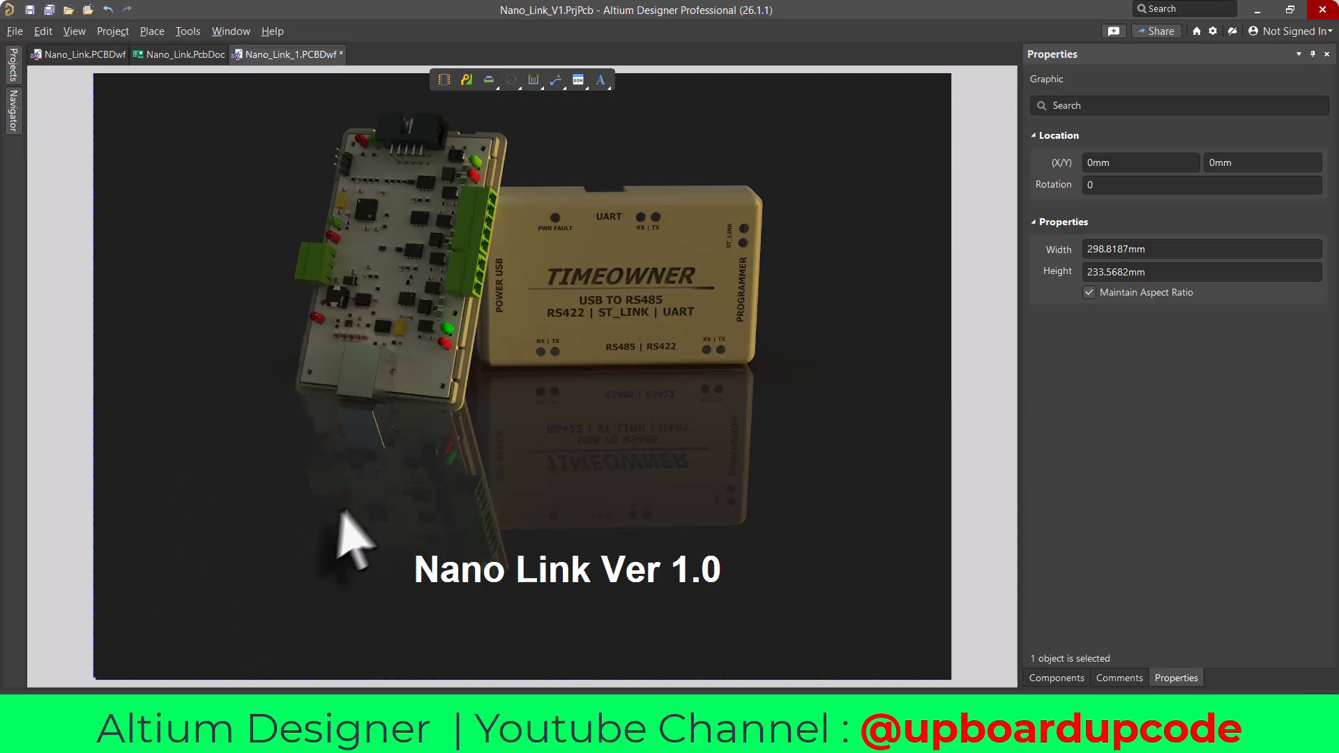
- Switch to Foxit PDF Reader and look through CATALOG NANO LINK VER 1.0.pdf as a layout reference
scroll(359, 536, down, 6)
scroll(370, 527, down, 3)
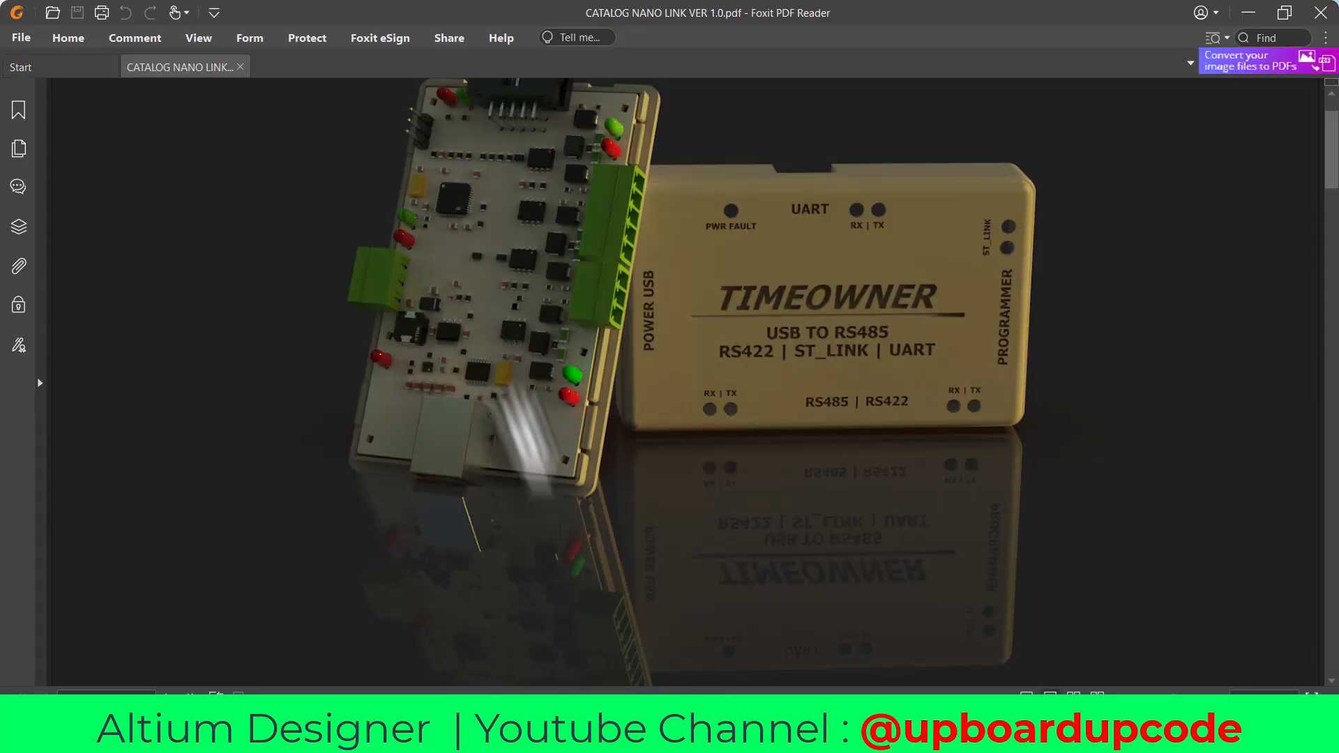
scroll(593, 523, down, 10)
scroll(607, 516, down, 4)
scroll(610, 512, up, 2)
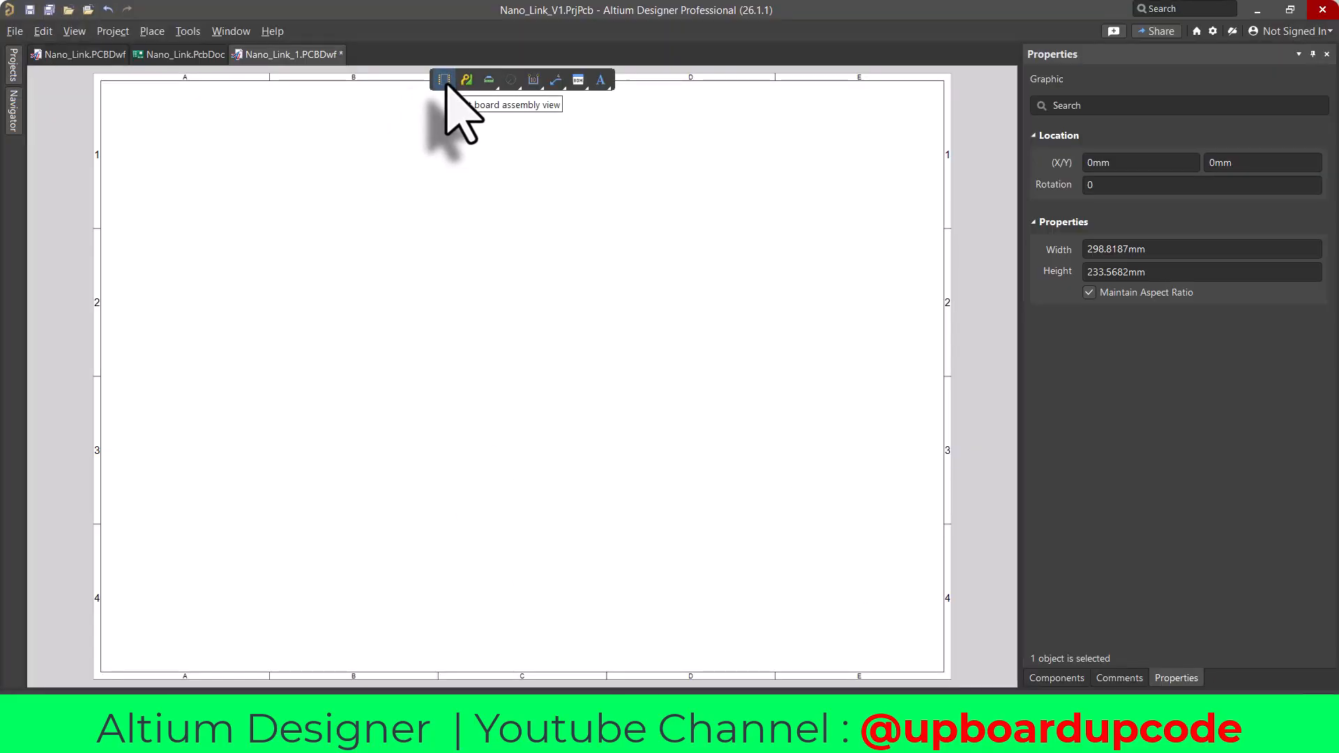
- Place a board assembly view in the upper-left area of the new Draftsman sheet in Altium Designer and hide the view's title
click(444, 80)
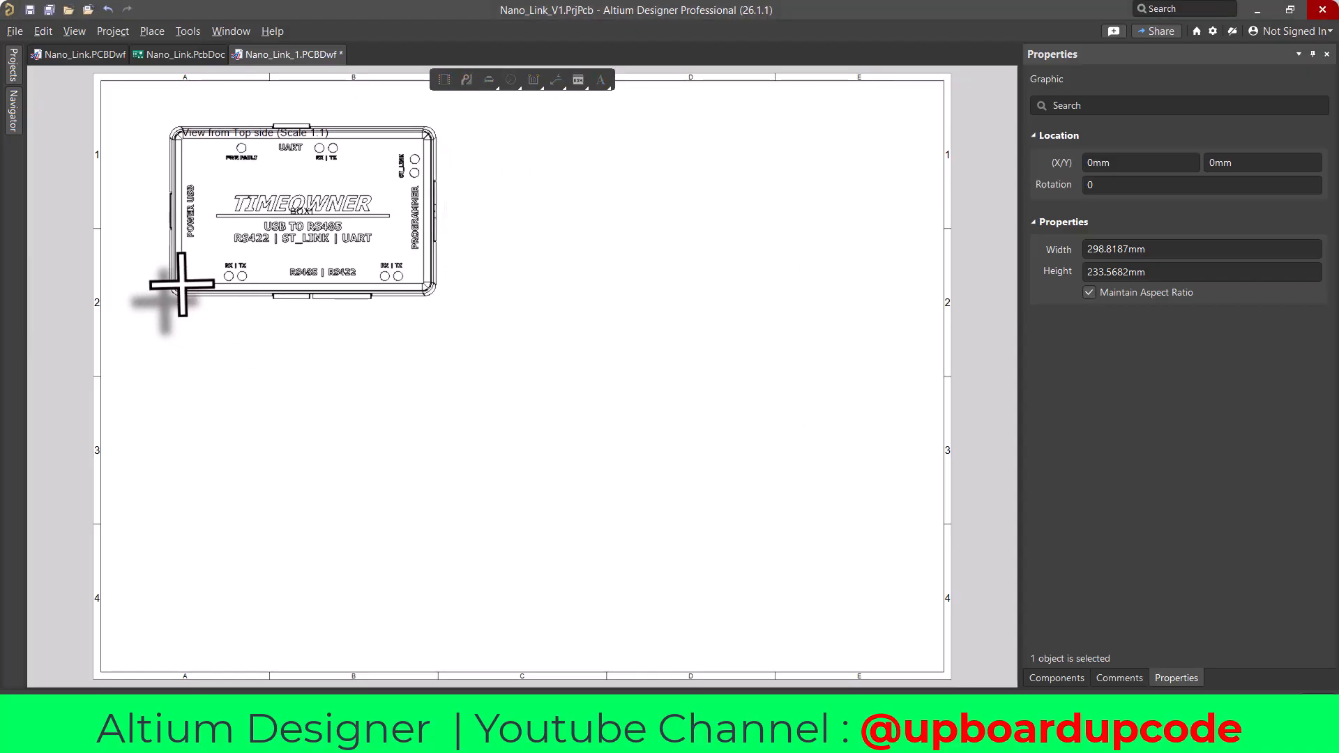
click(164, 280)
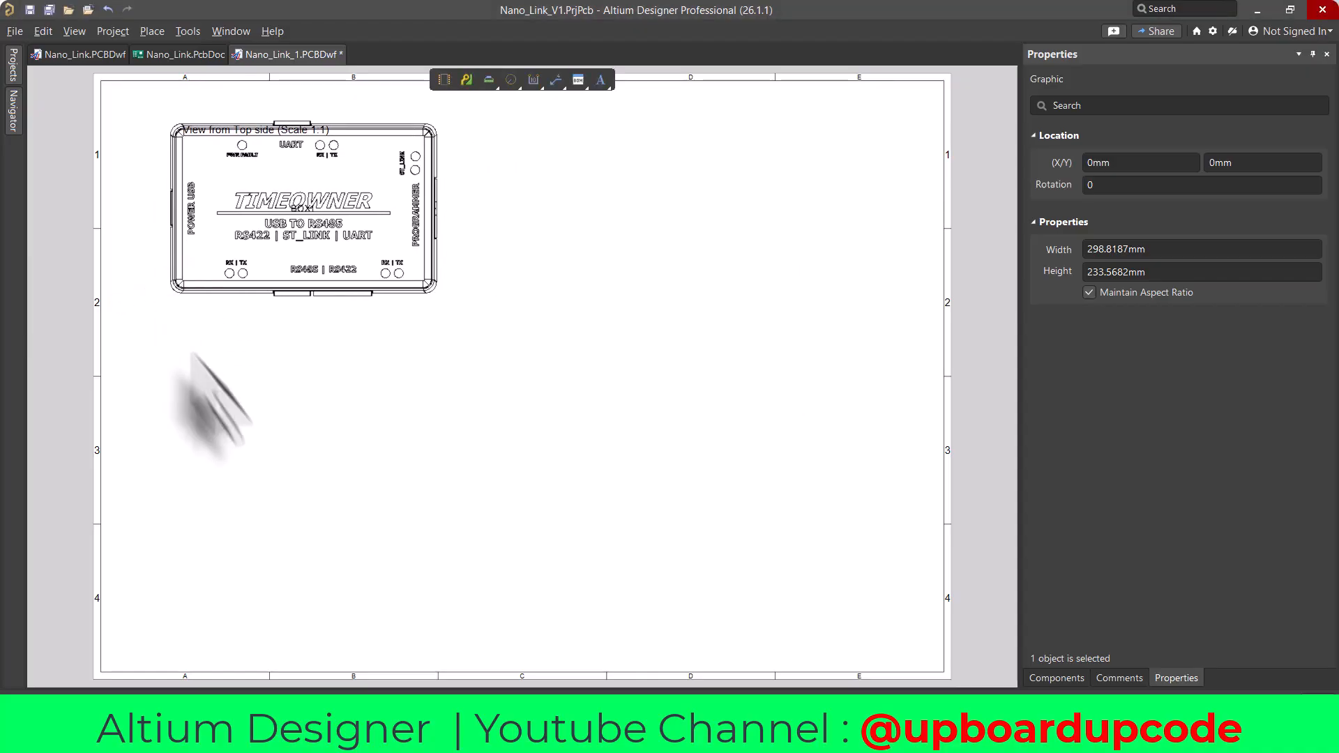
click(393, 237)
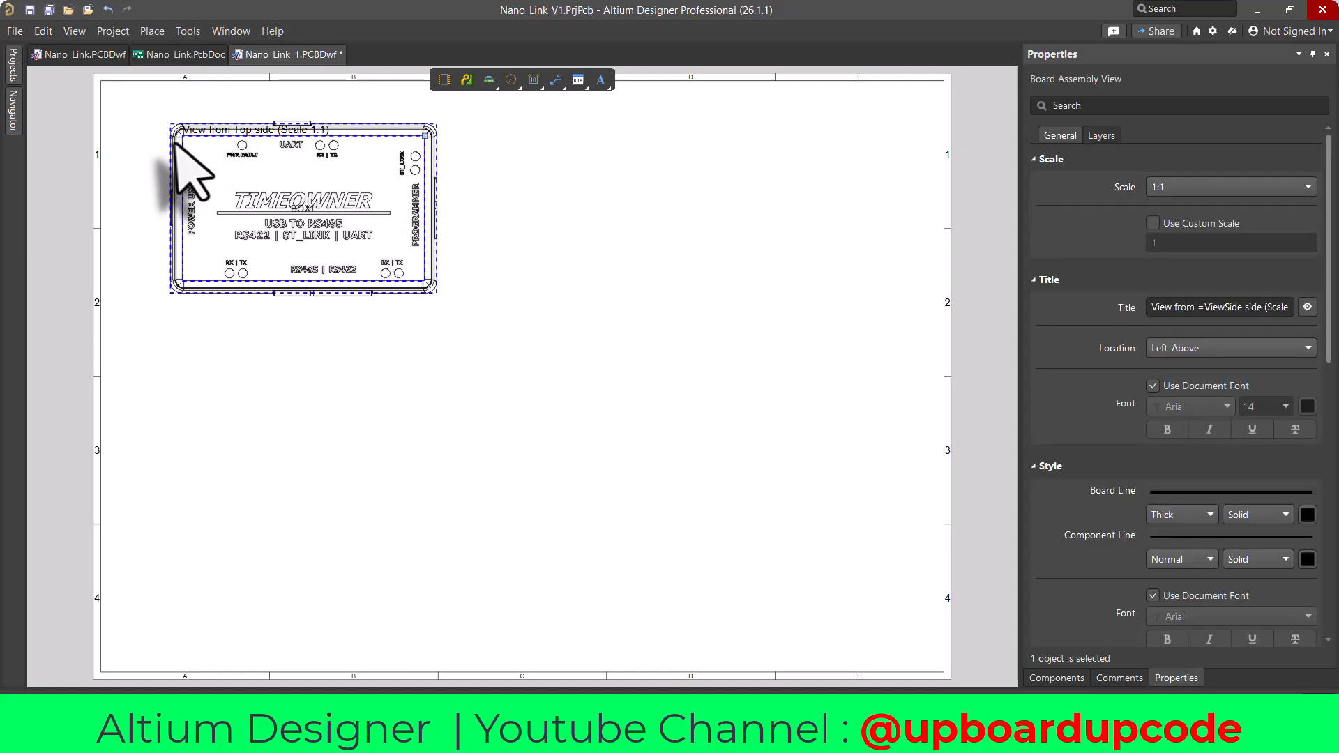
ctrl+scroll(244, 140, up, 2)
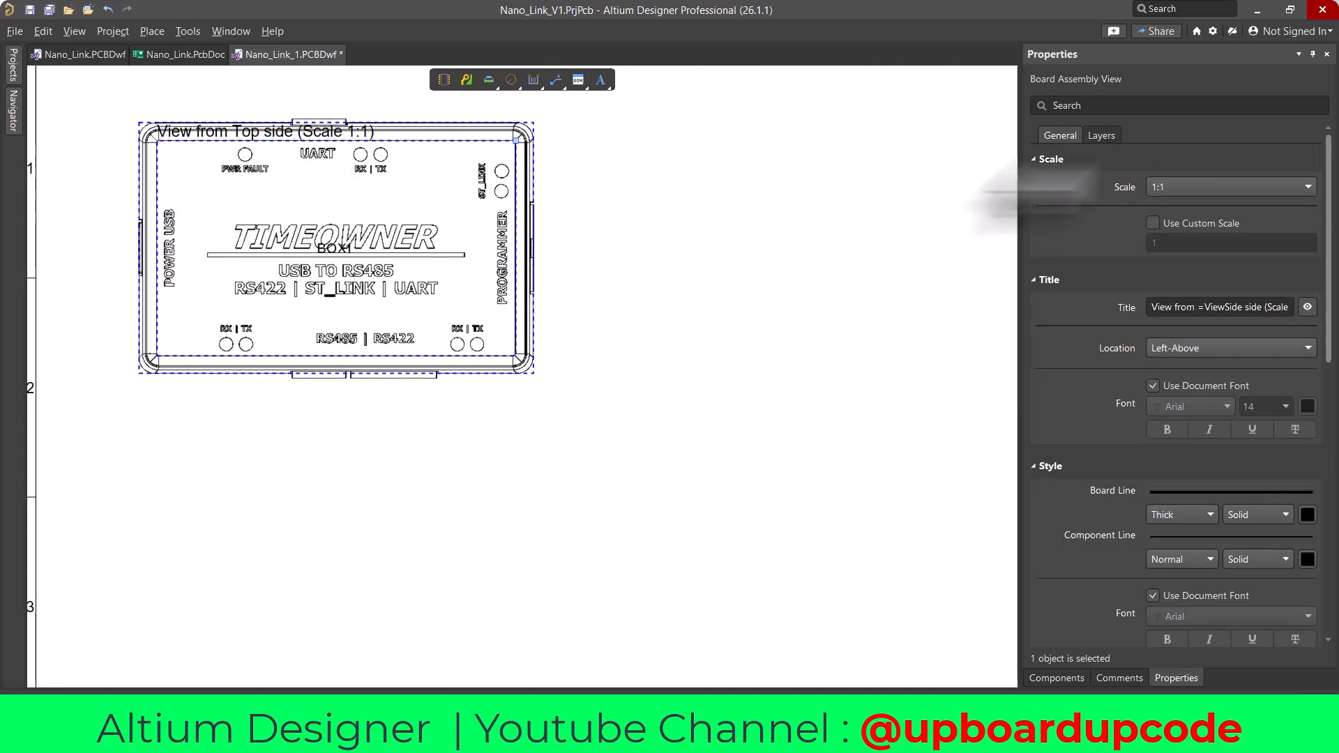
click(1304, 309)
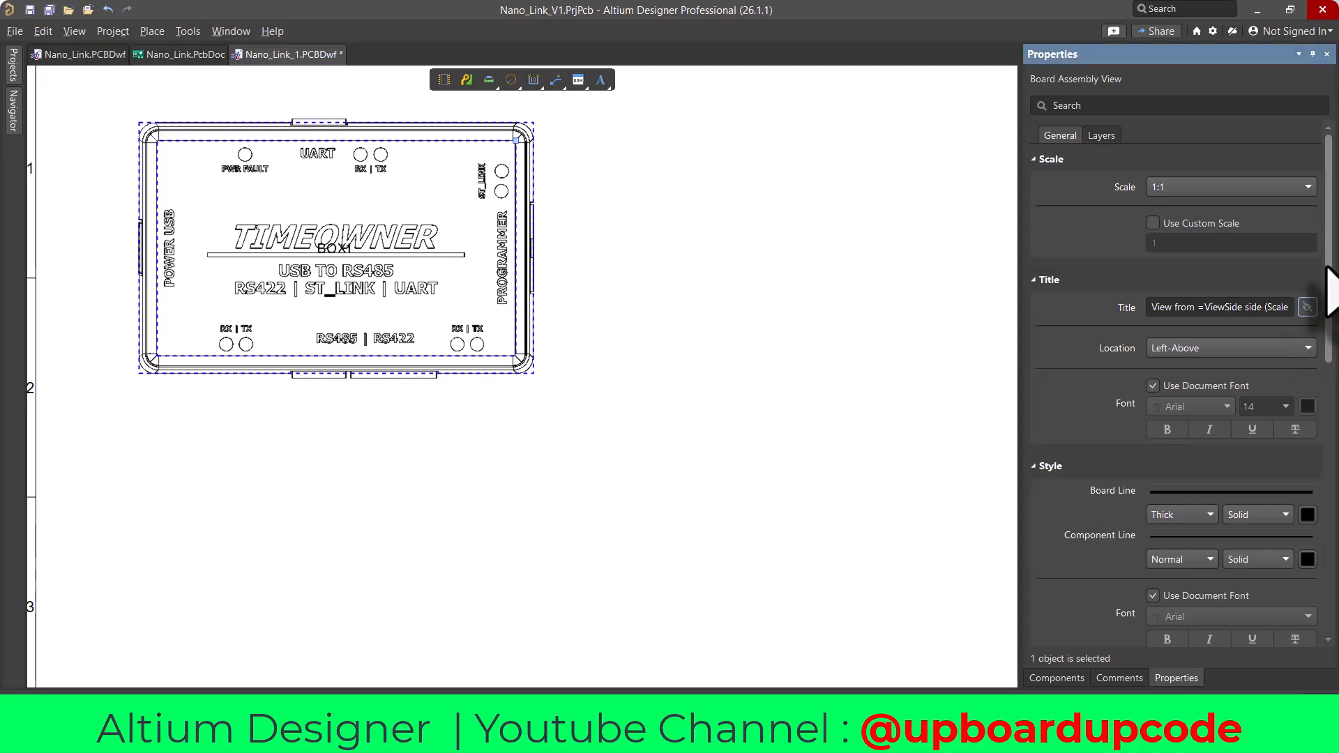
click(680, 272)
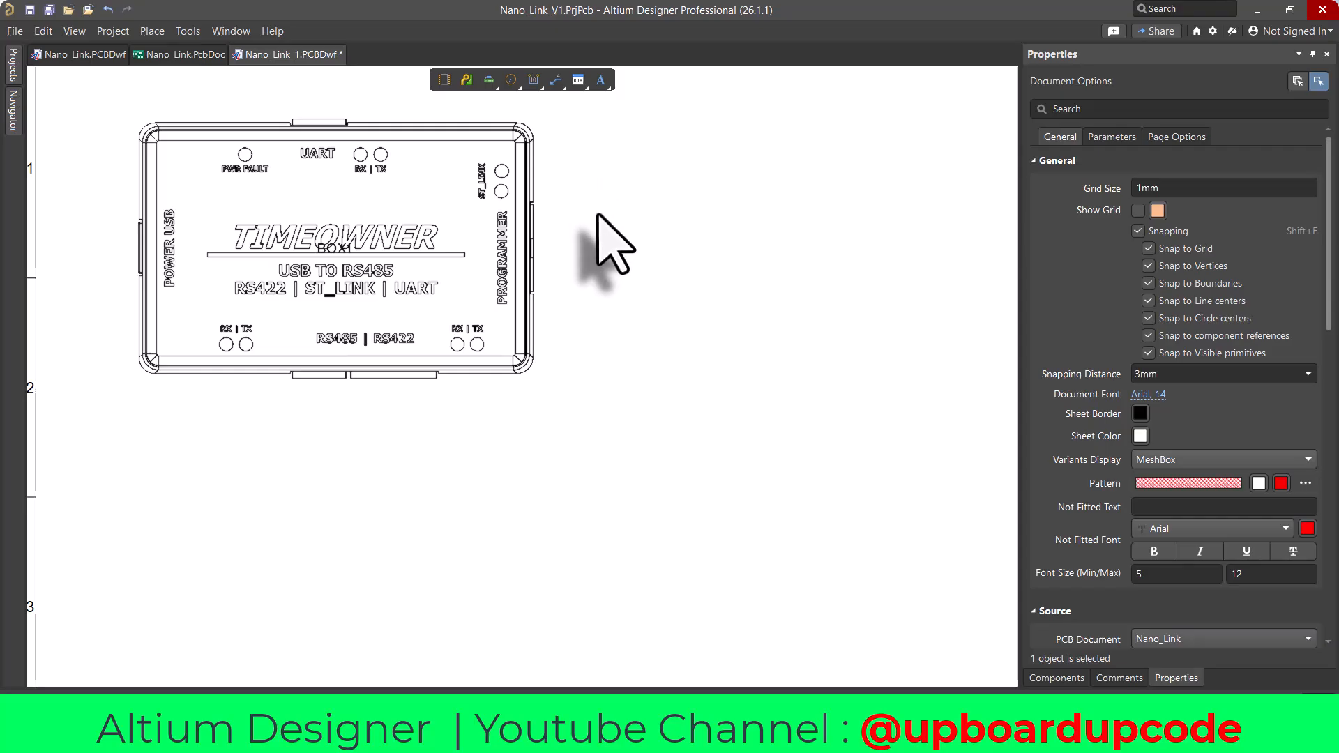
ctrl+scroll(599, 215, down, 1)
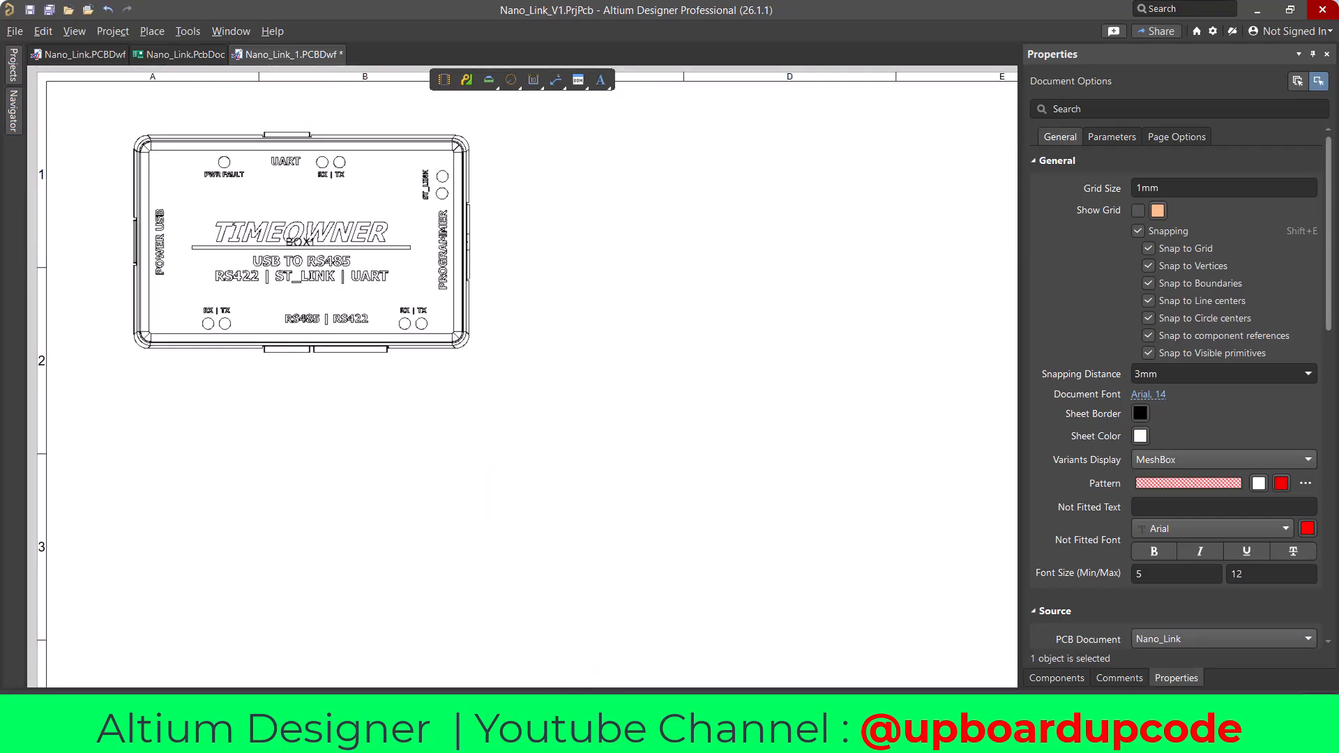
- Check the reference catalog in Foxit PDF Reader, return to Altium Designer, and add a linear dimension for the enclosure's overall height beside its left edge
click(625, 731)
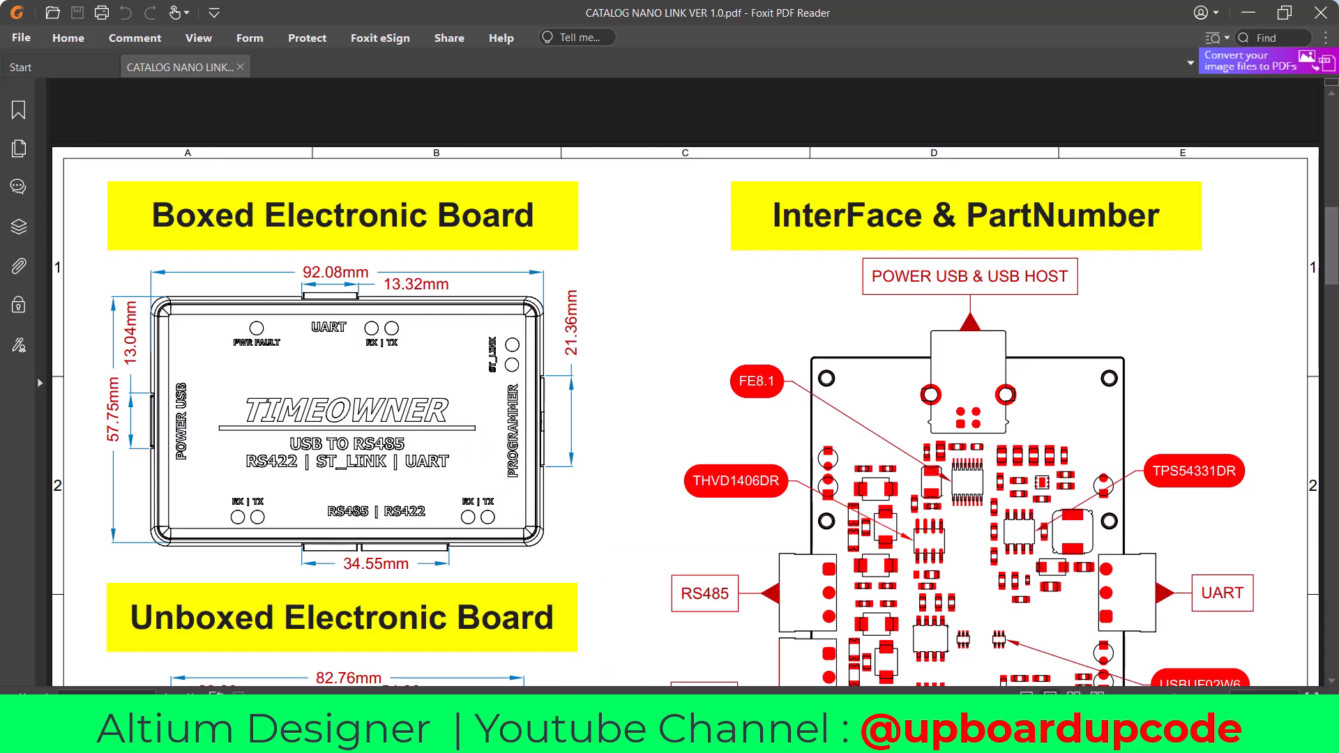
click(544, 731)
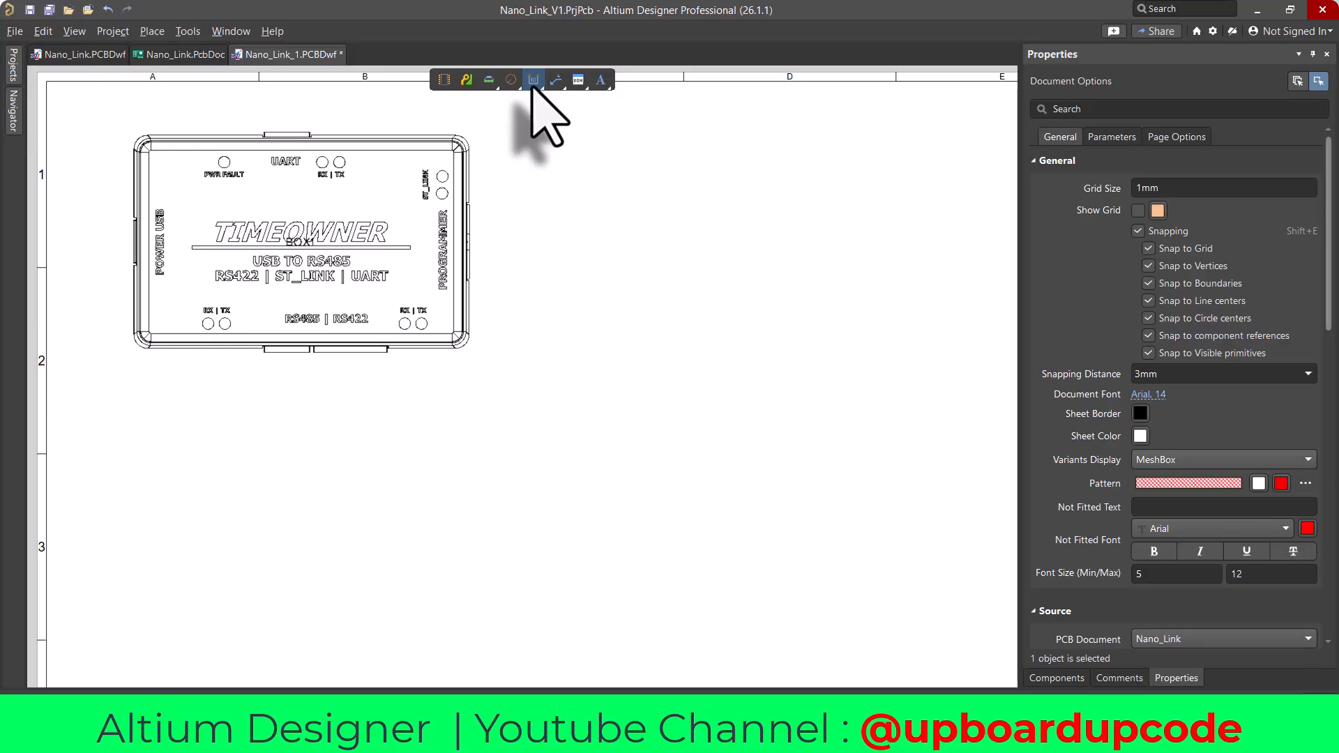
click(533, 82)
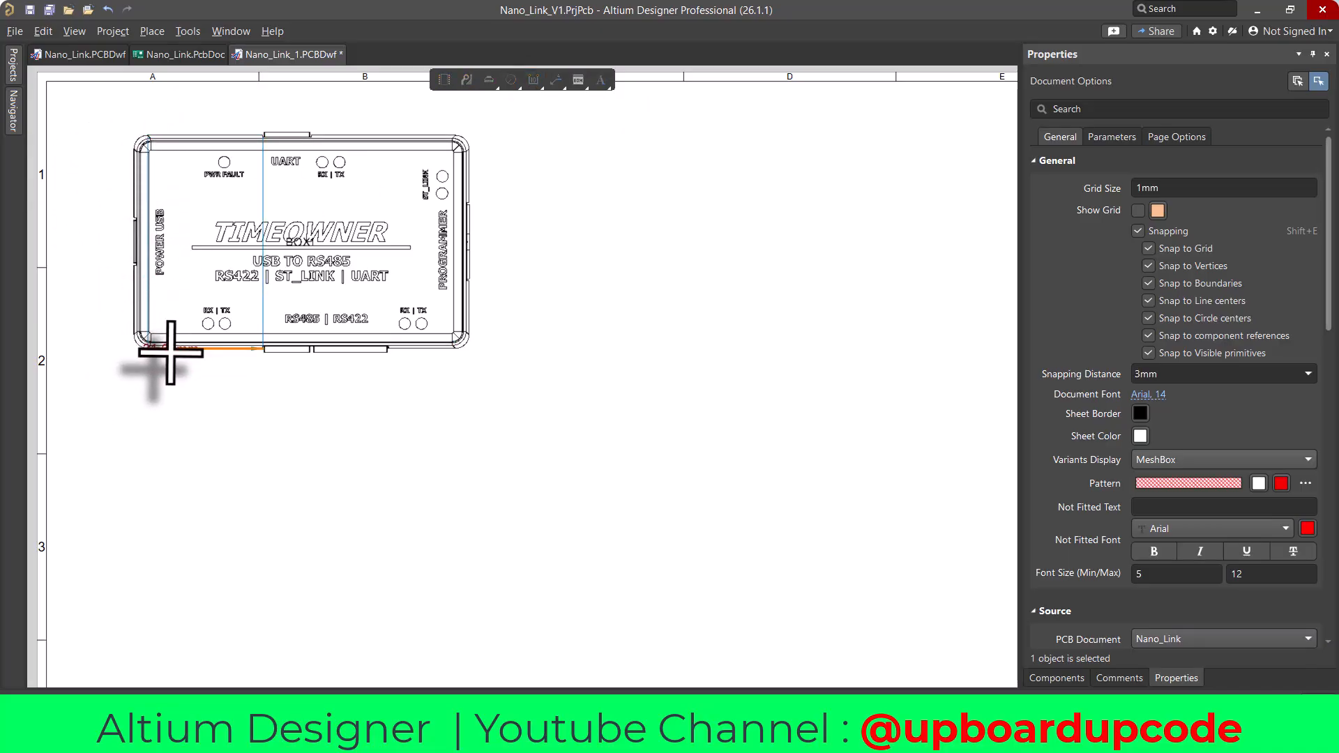
click(167, 349)
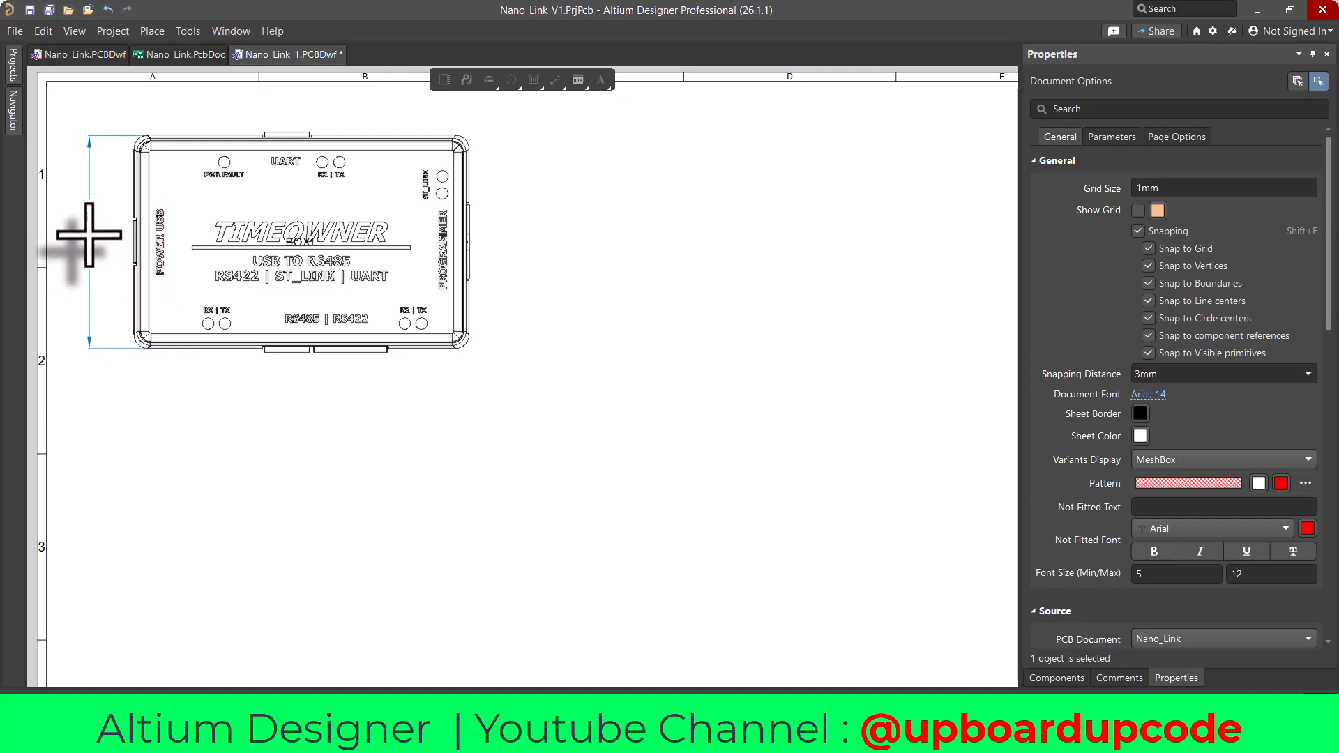
click(89, 235)
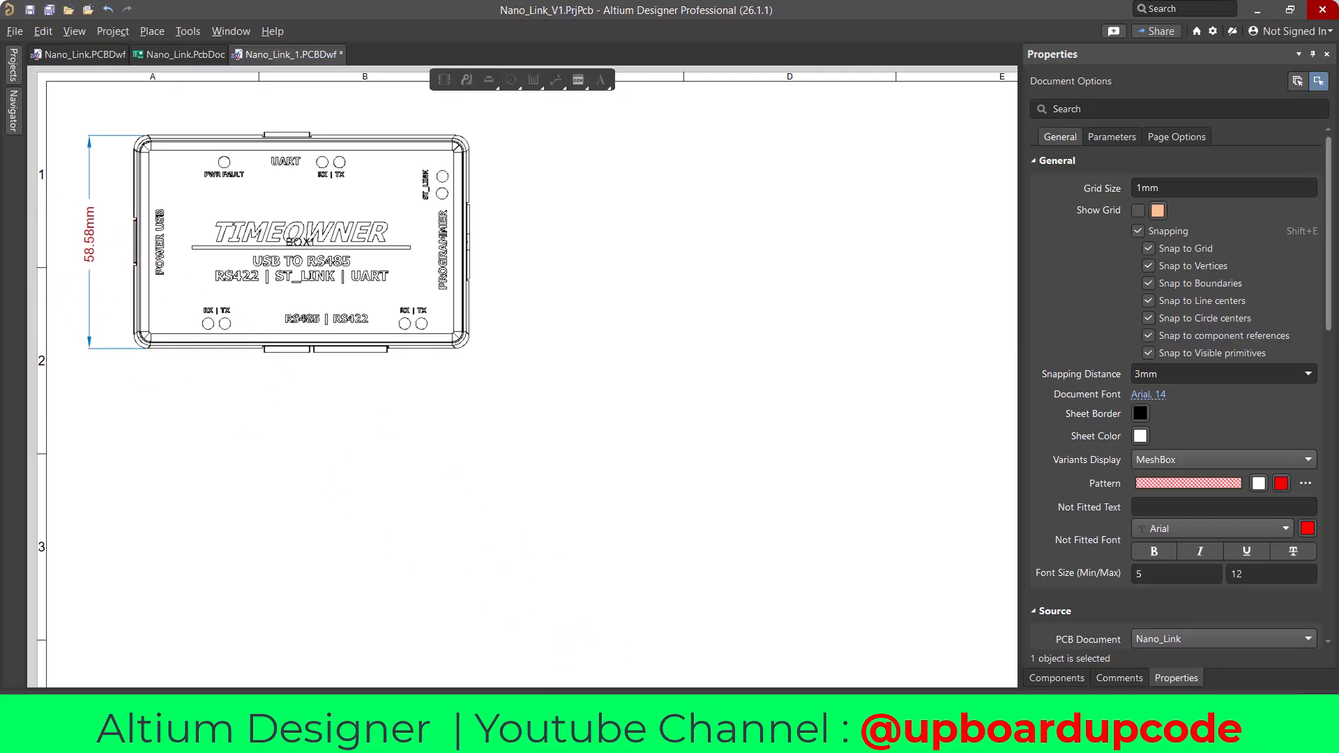
- Add a linear dimension for the enclosure's overall width above the board assembly view
mouse_move(650, 739)
click(621, 649)
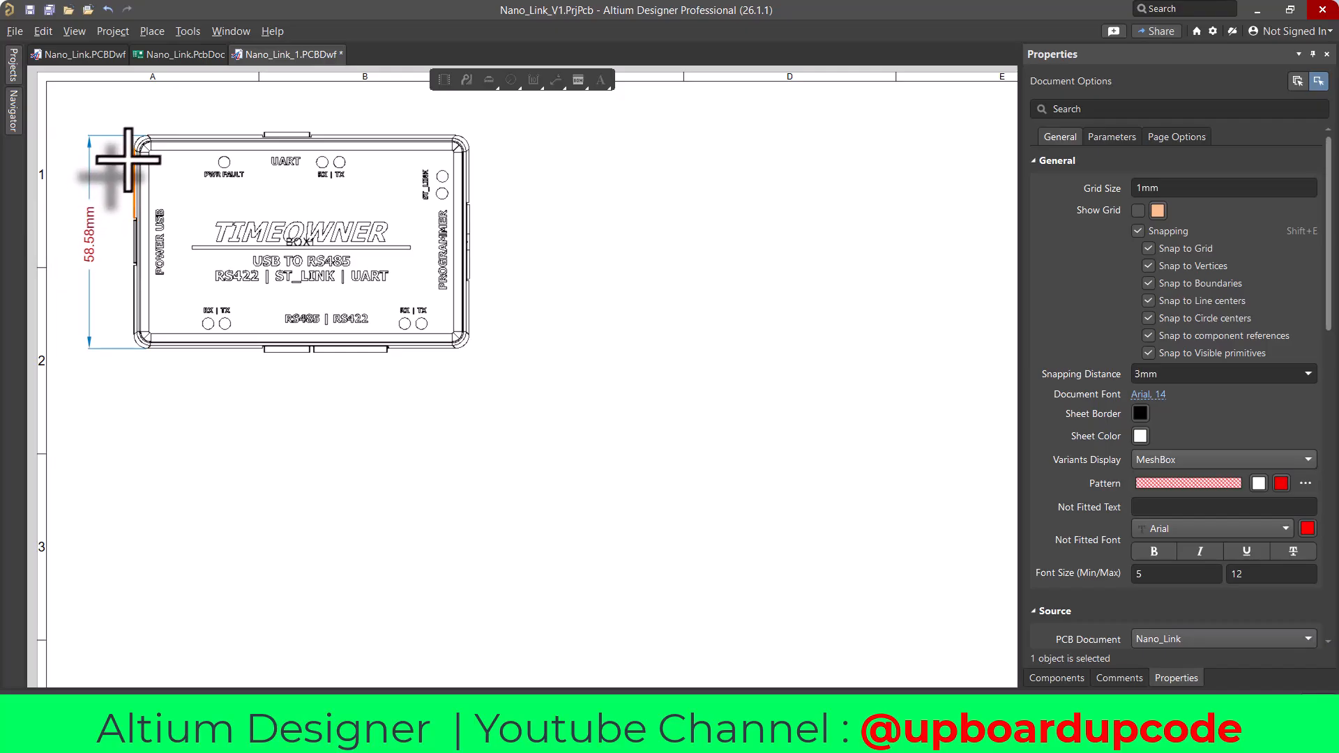
click(128, 159)
click(464, 146)
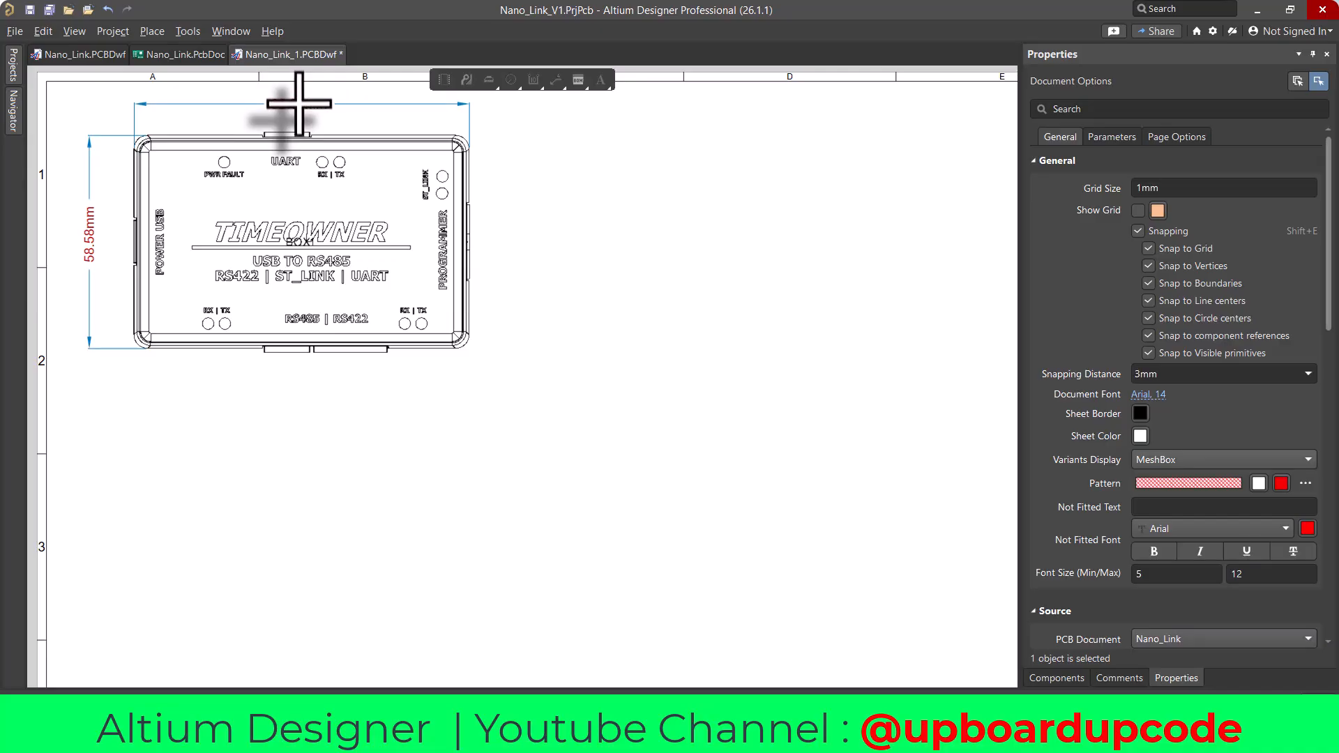
click(298, 101)
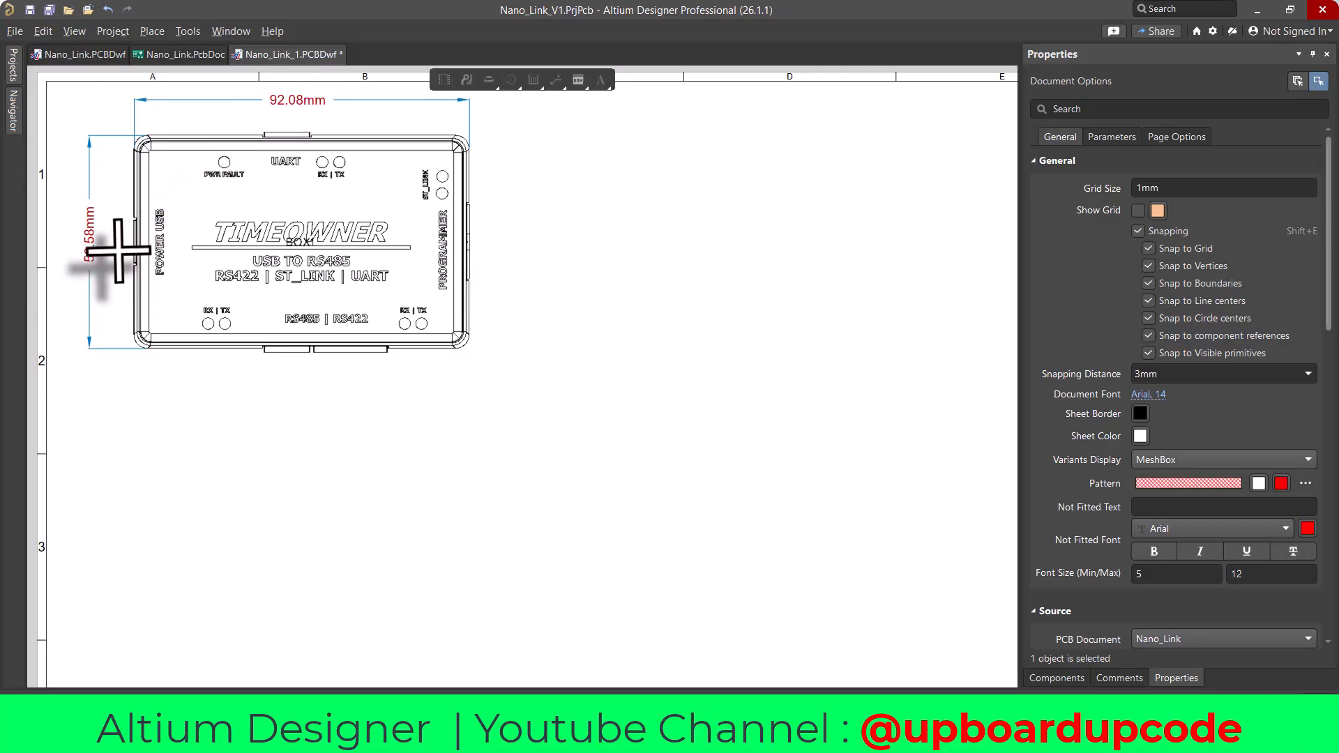
- Dimension the POWER USB opening on the enclosure's left edge, placing the dimension inside the overall height dimension
ctrl+scroll(117, 238, up, 4)
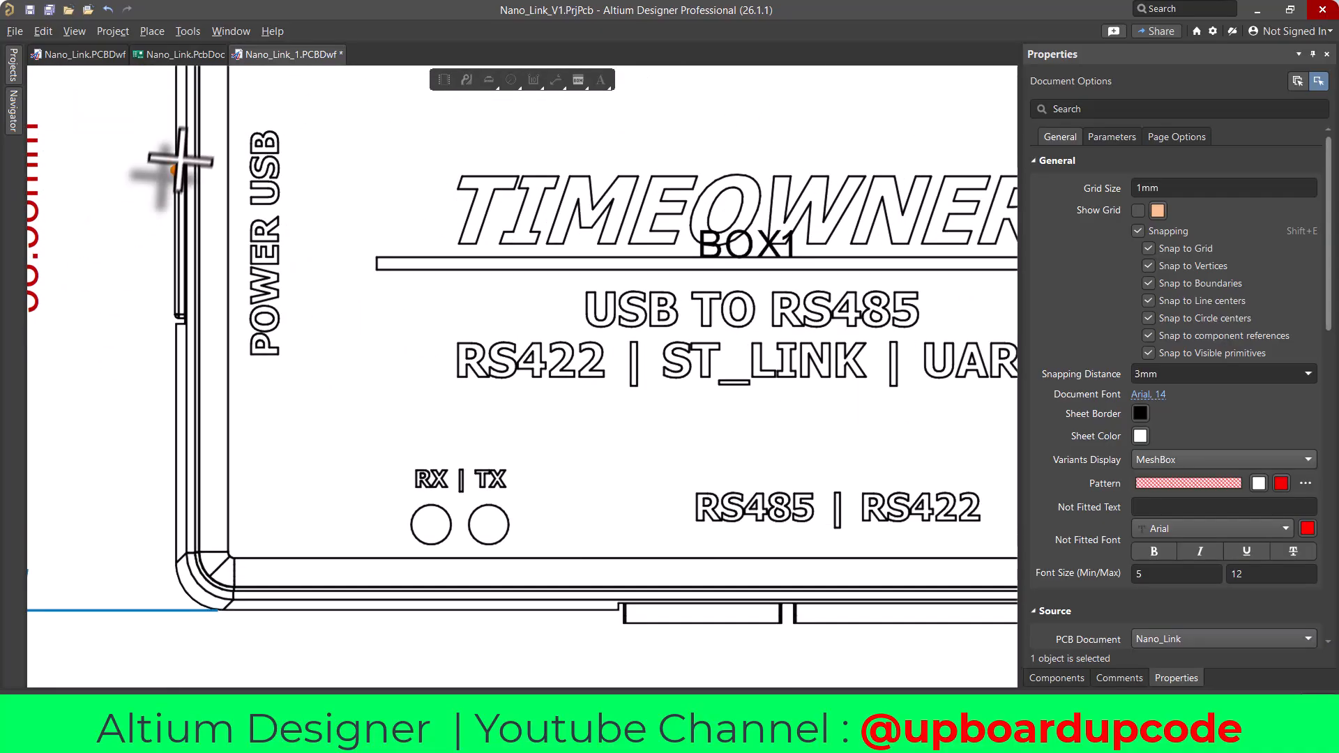
click(177, 159)
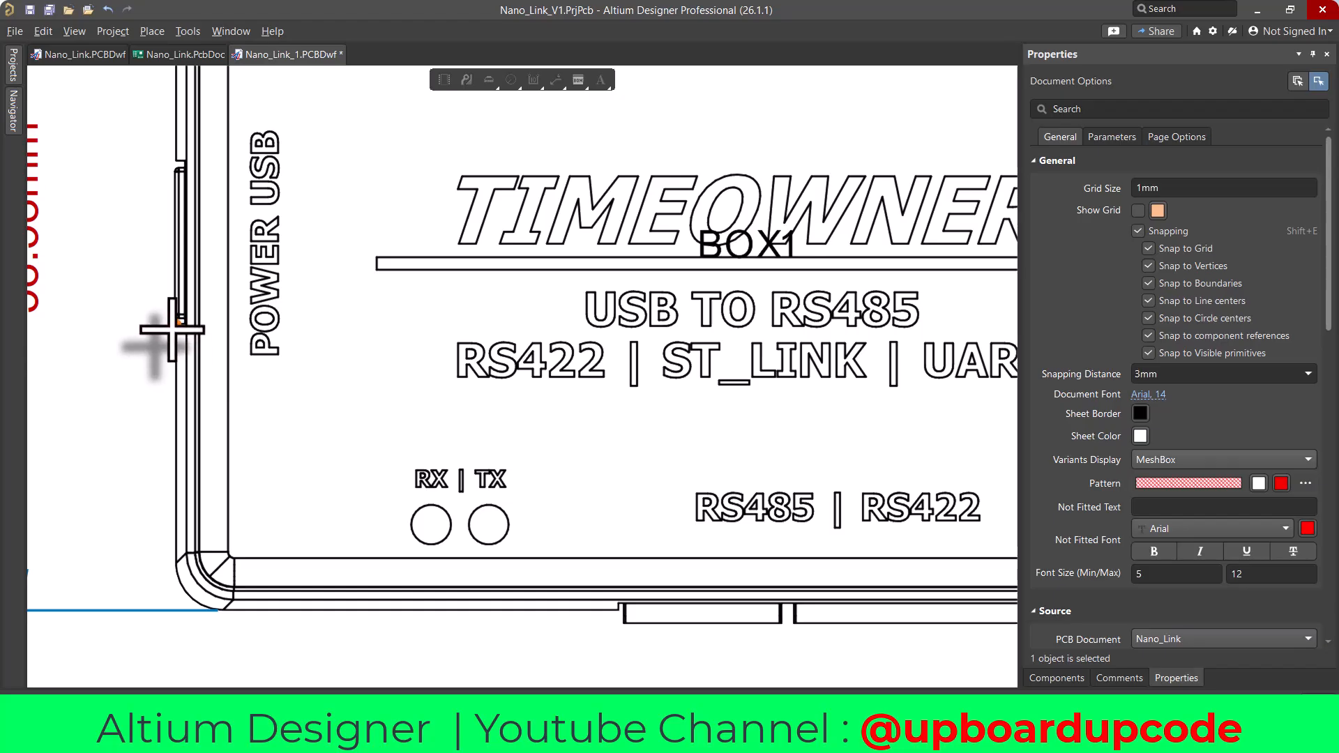
click(178, 323)
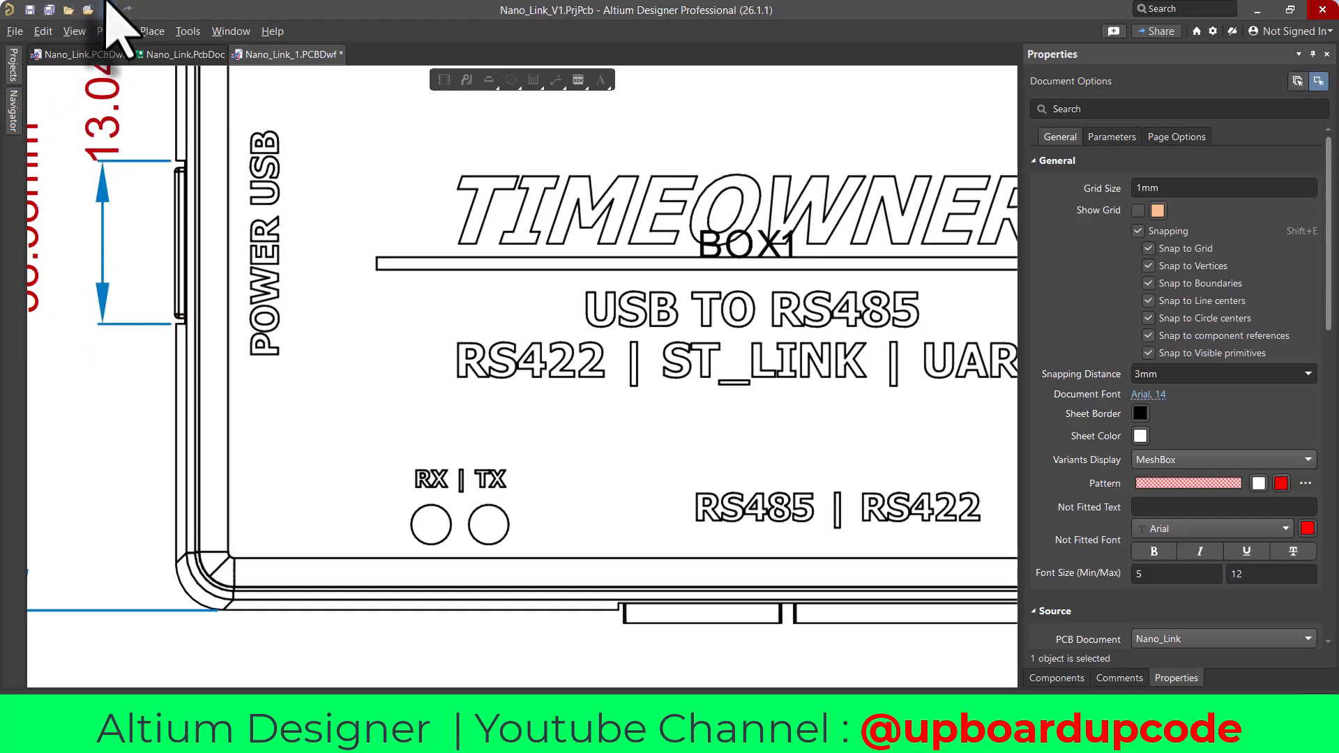
ctrl+scroll(122, 174, down, 3)
ctrl+scroll(113, 146, up, 2)
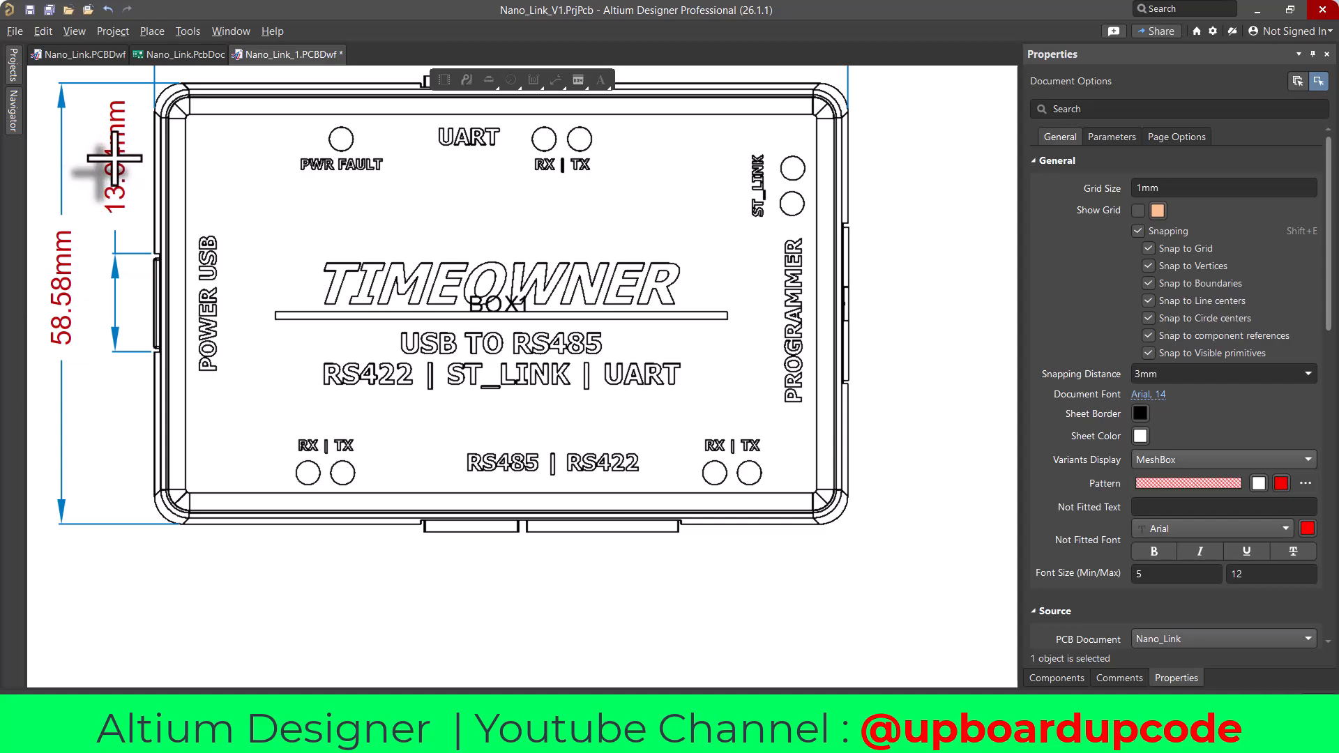
click(114, 159)
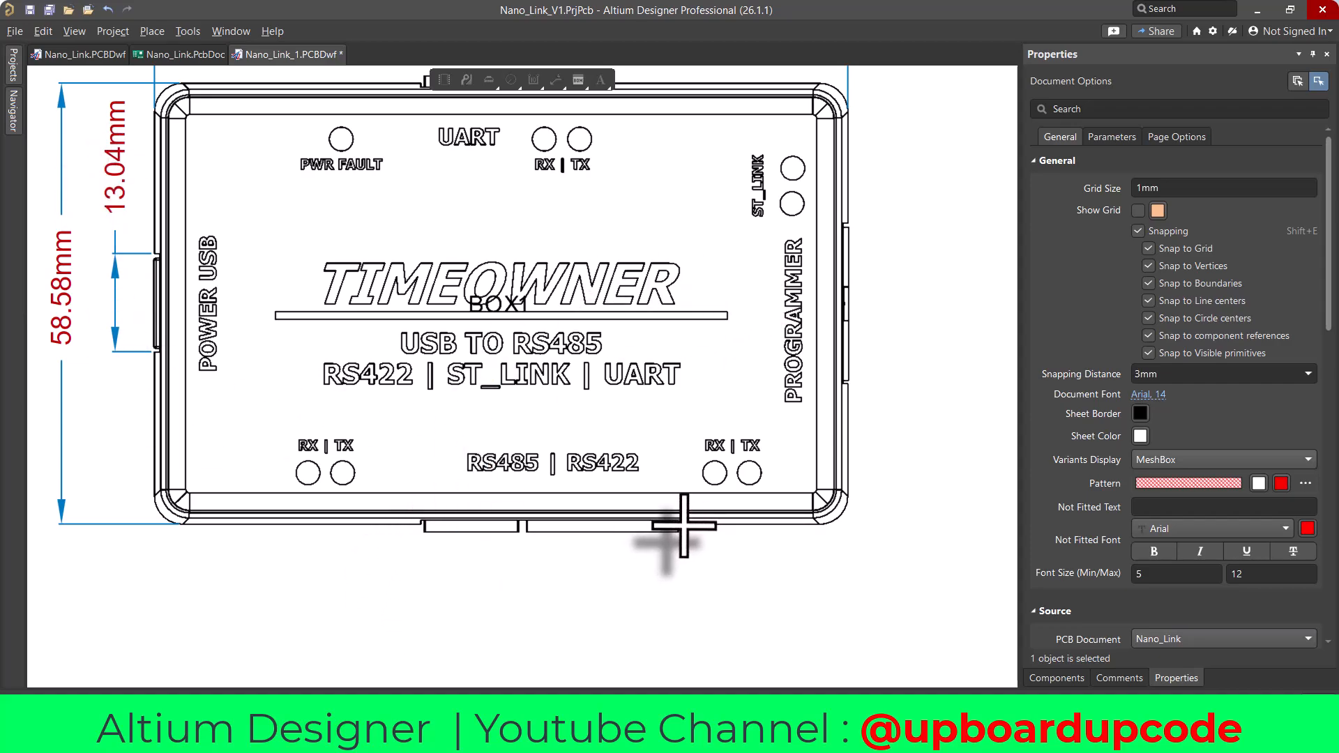
- Dimension the connector cutout span below the RS485 | RS422 label and the PROGRAMMER opening on the enclosure's right edge
click(683, 528)
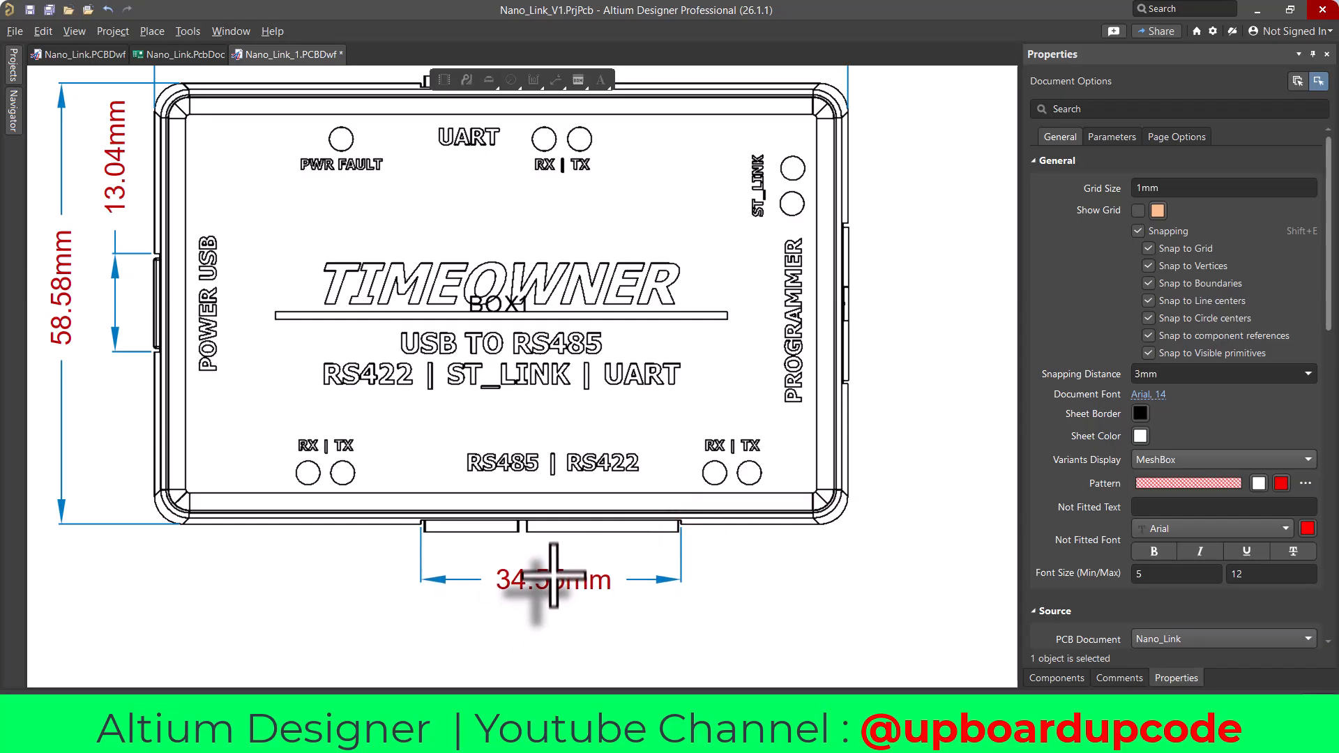
click(540, 560)
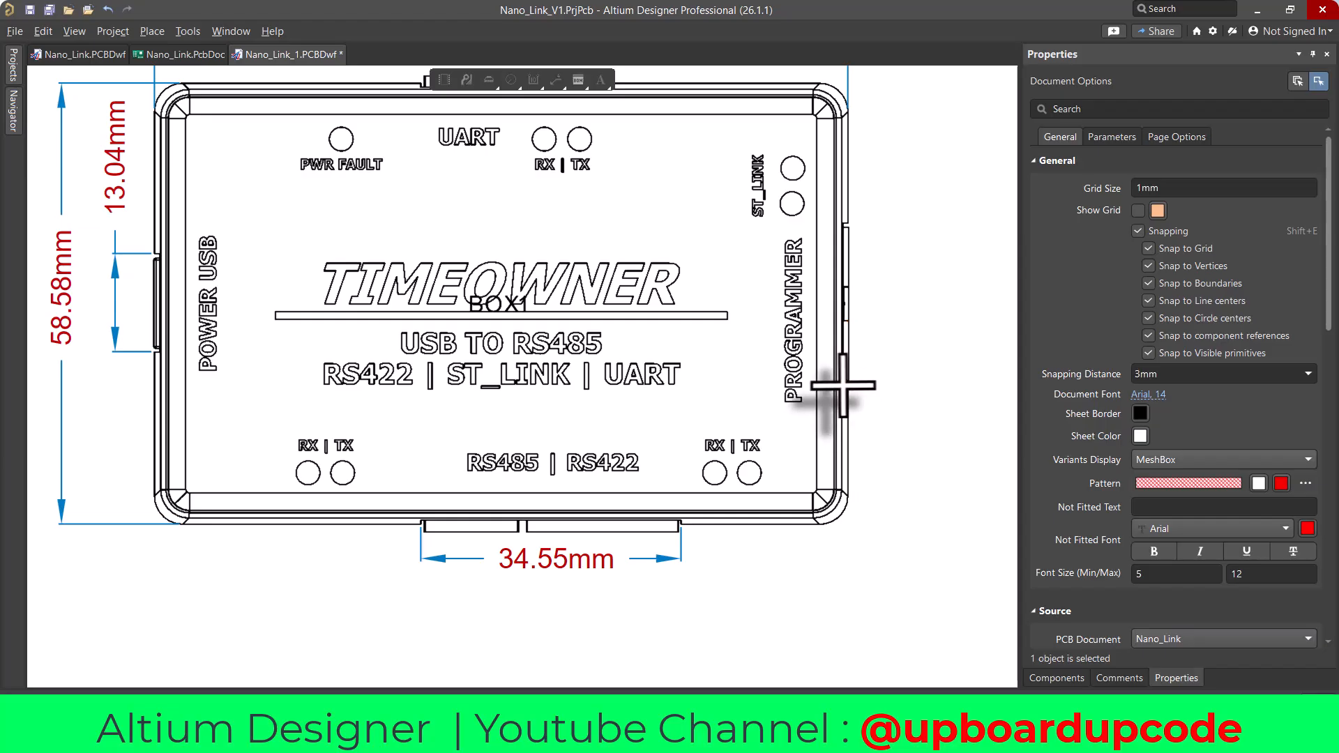
click(848, 385)
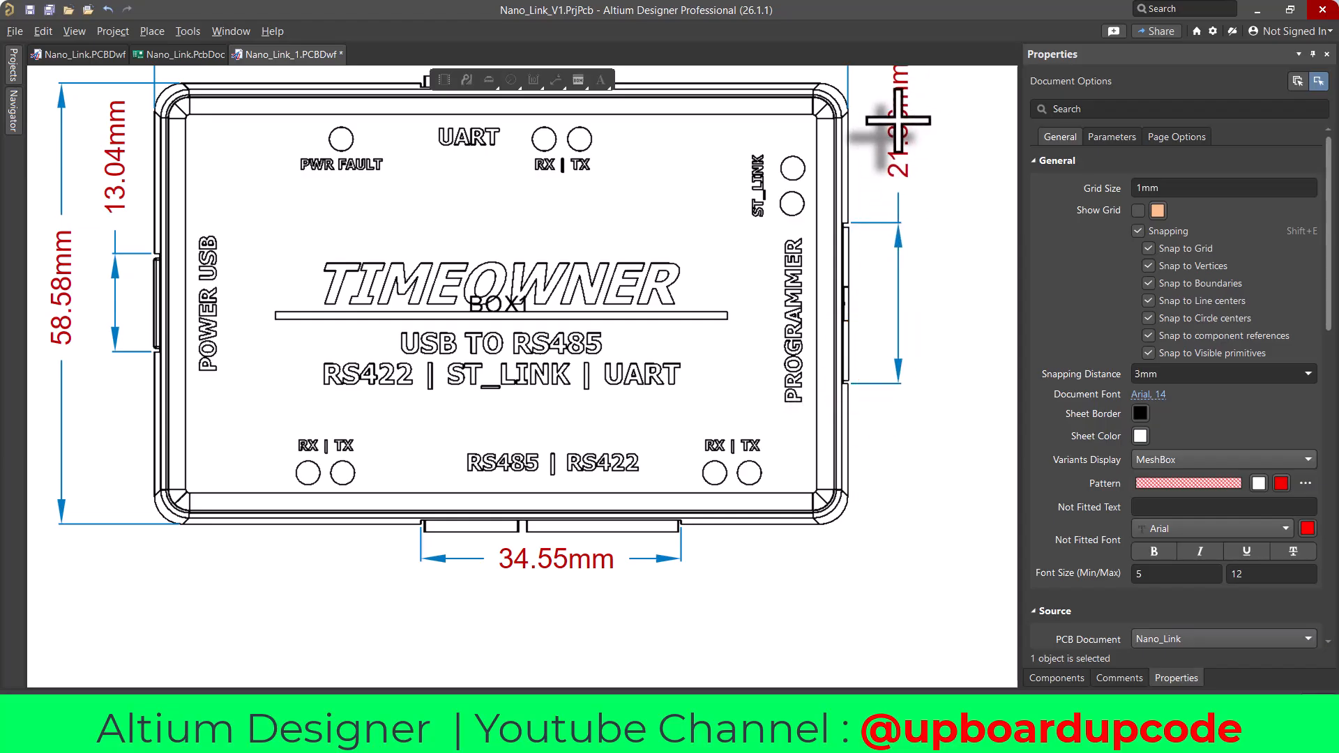
click(899, 120)
- Dimension the UART opening on the enclosure's upper edge, placing the value to its right below the overall width dimension
ctrl+scroll(181, 307, down, 3)
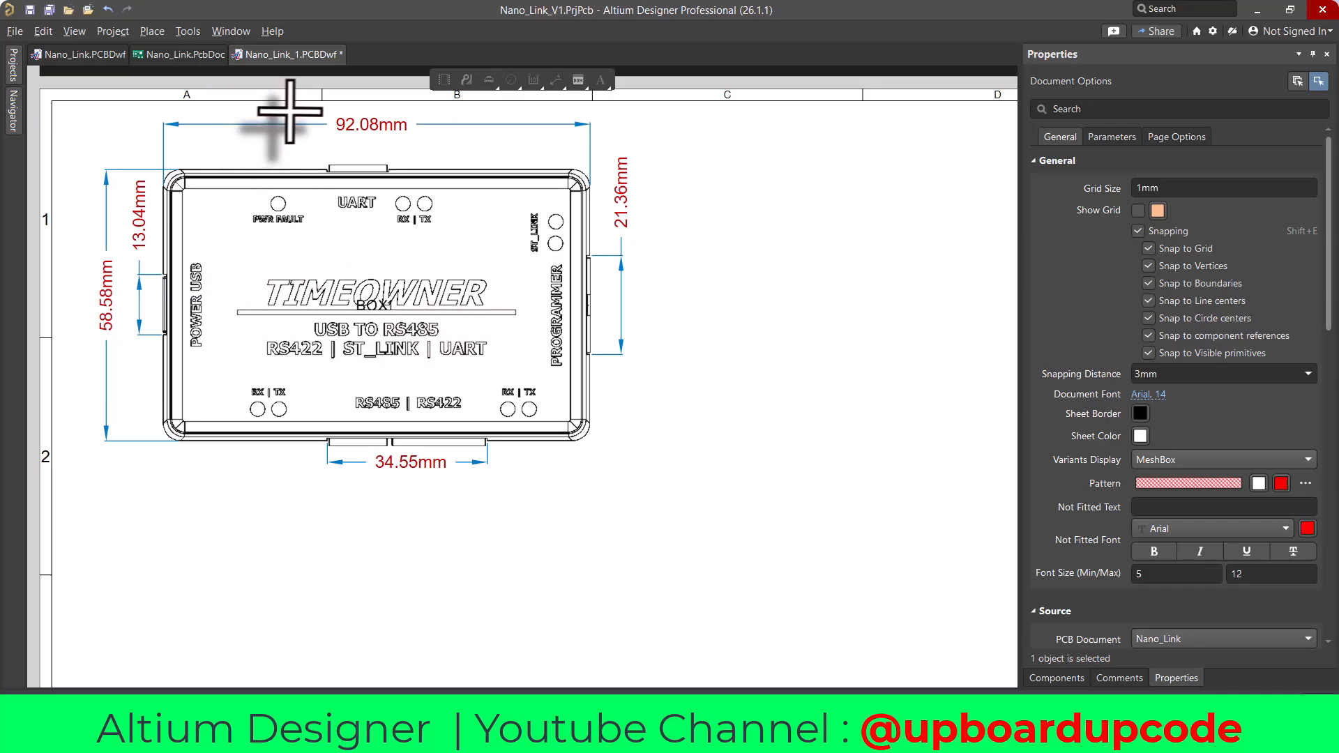
ctrl+scroll(342, 171, up, 5)
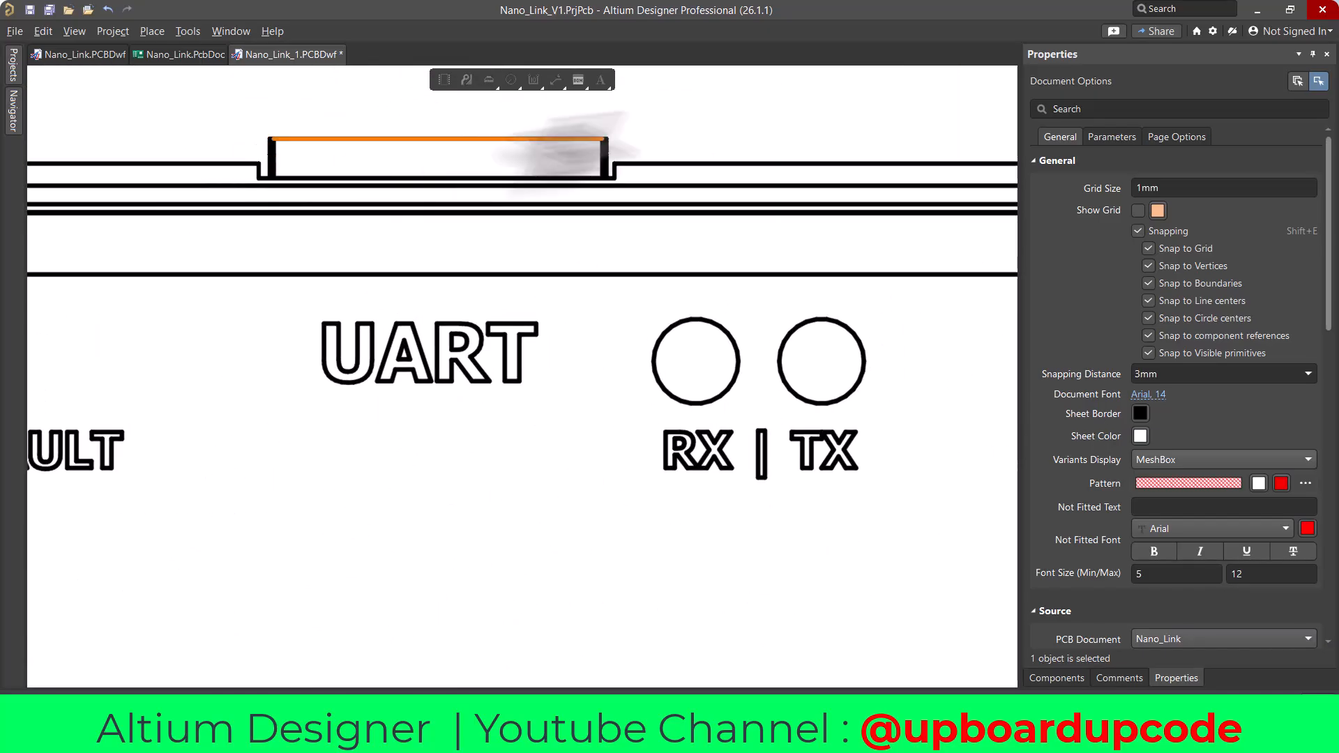
click(616, 166)
ctrl+scroll(341, 154, down, 5)
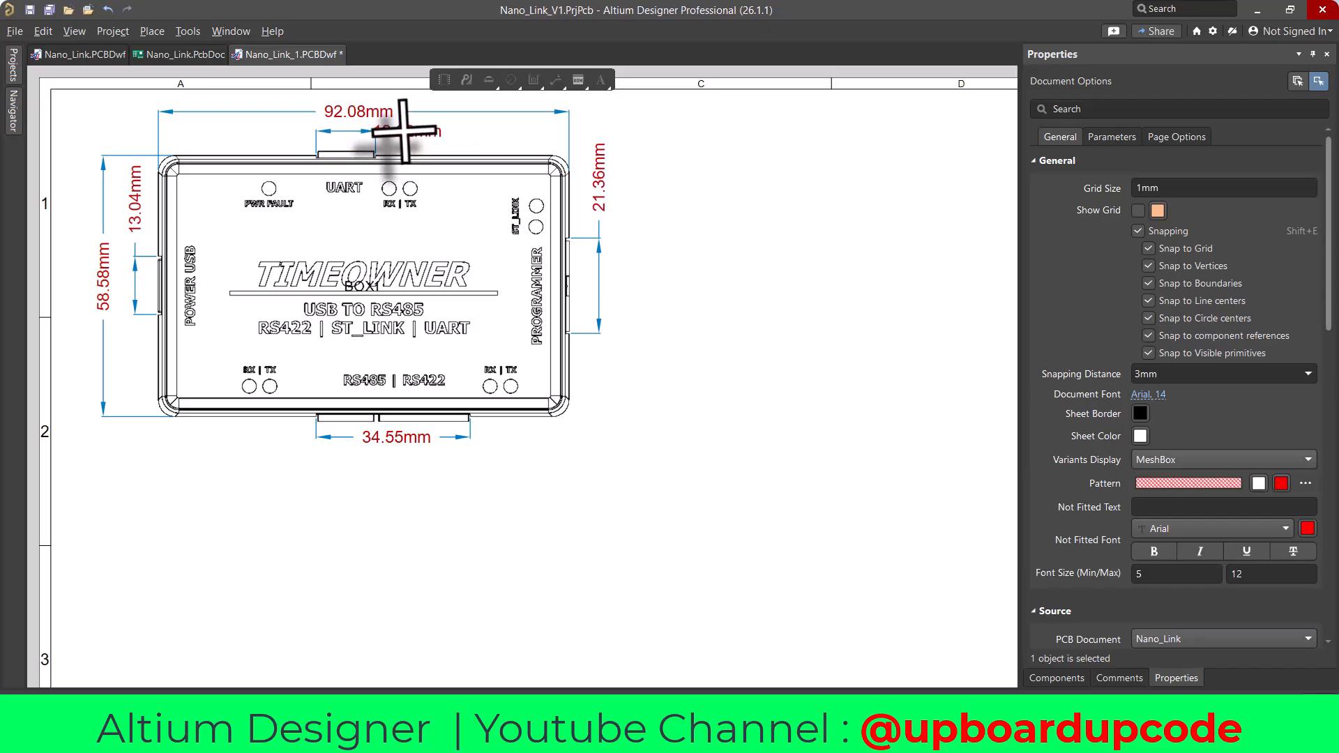
click(435, 131)
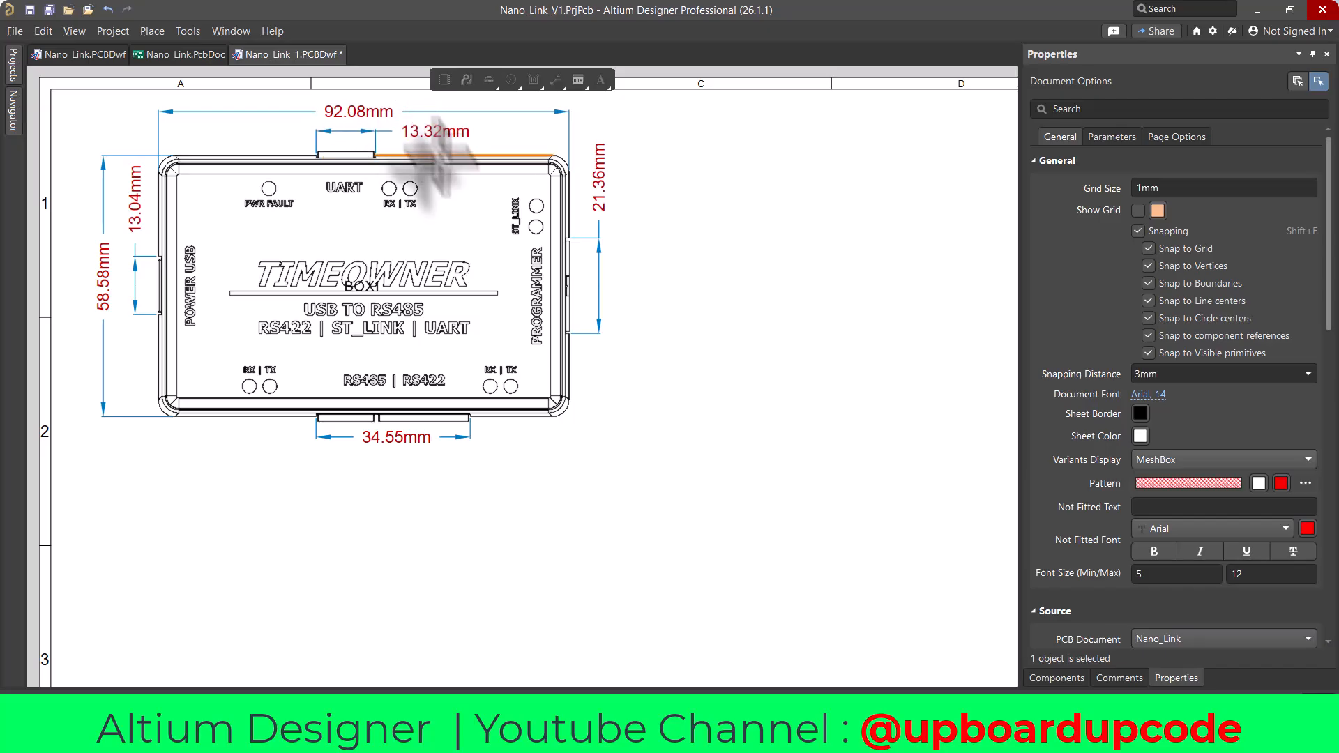
ctrl+scroll(619, 363, down, 2)
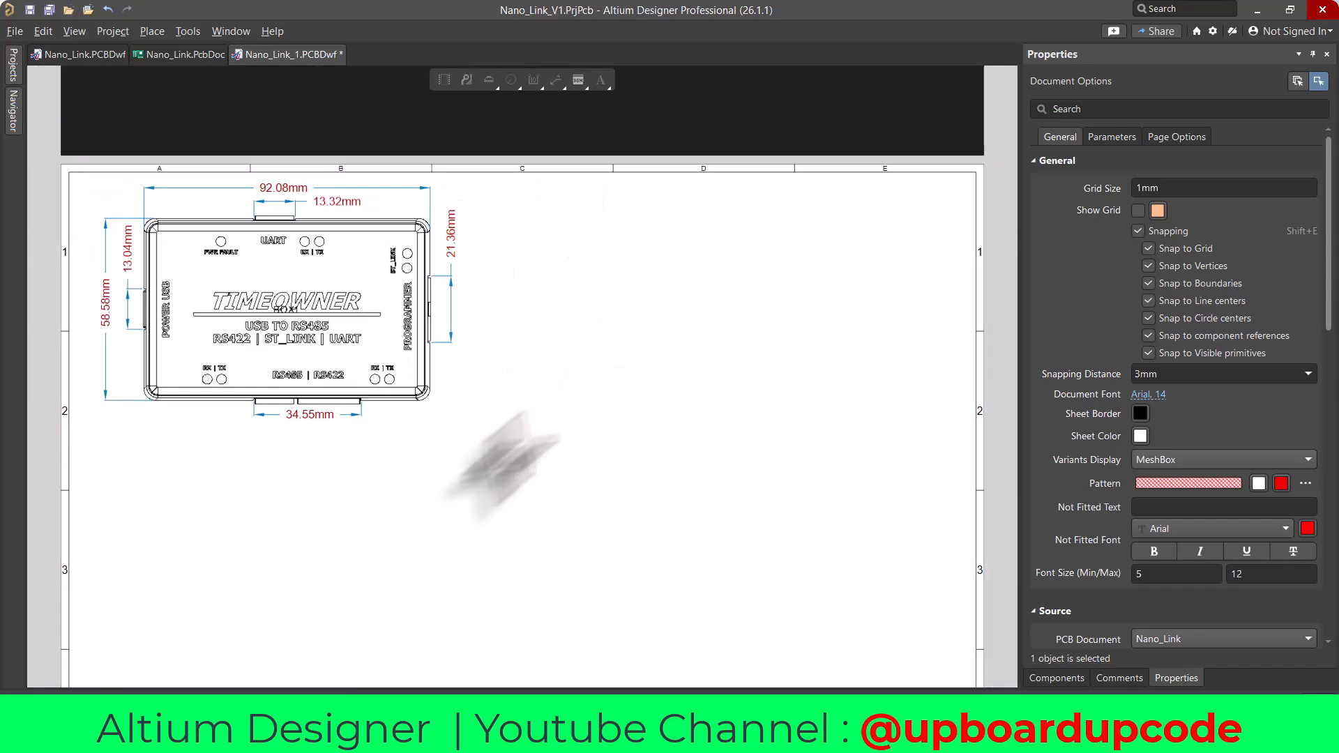
key(Escape)
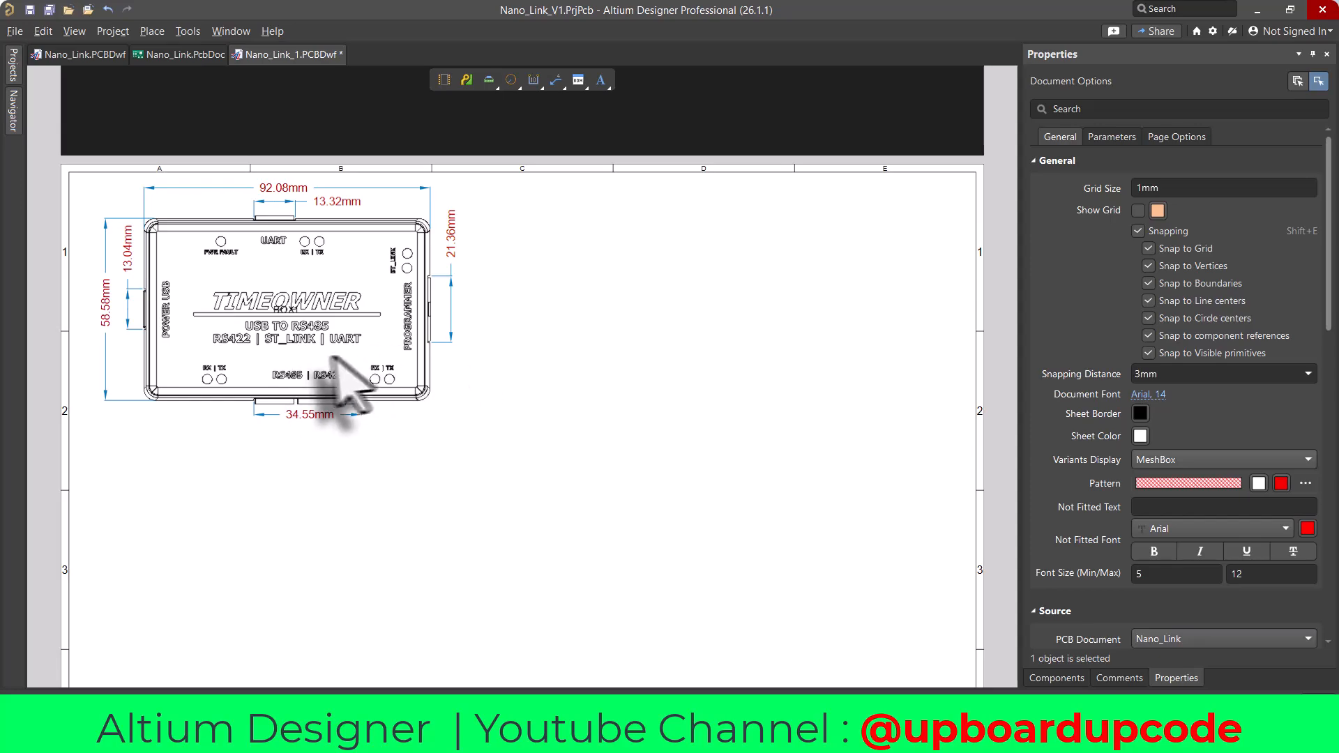
- Move the dimensioned board assembly view down the sheet and place one text object above and to the right of it
drag(372, 341, 421, 488)
click(634, 406)
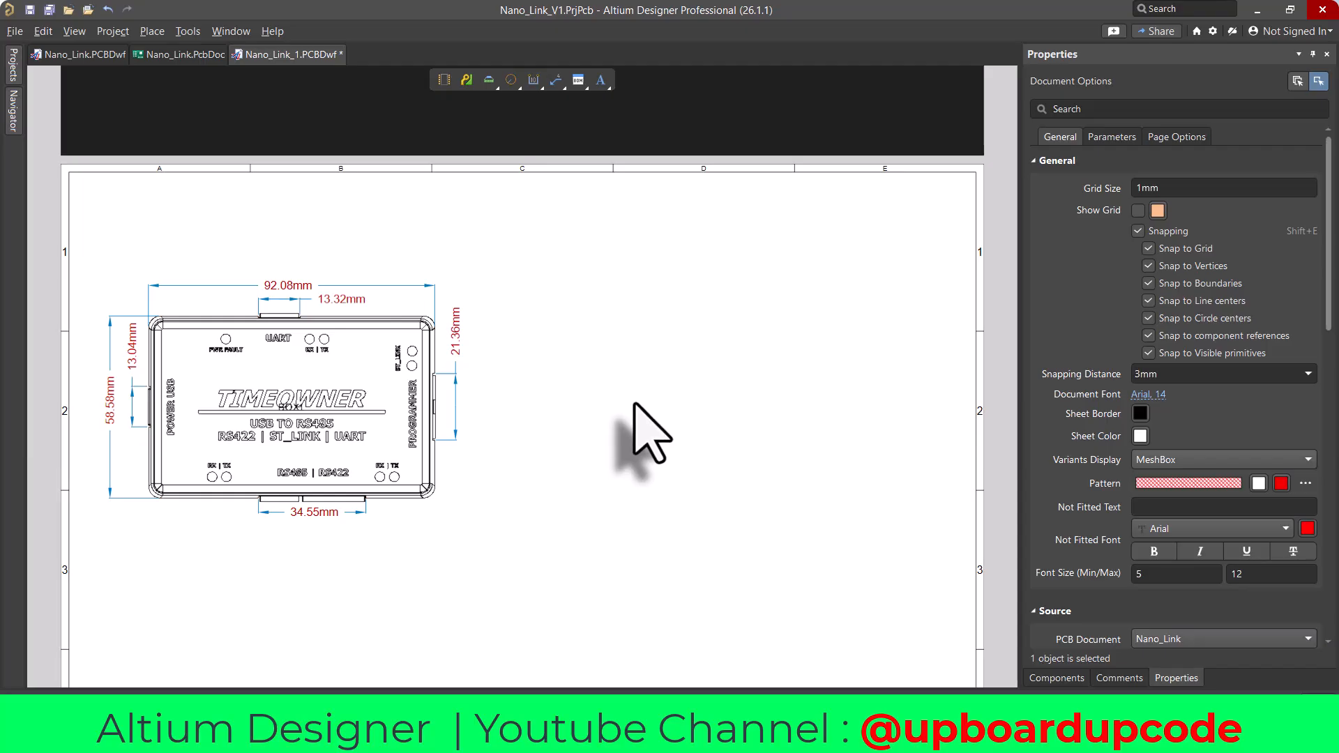
scroll(634, 406, up, 5)
scroll(634, 422, down, 1)
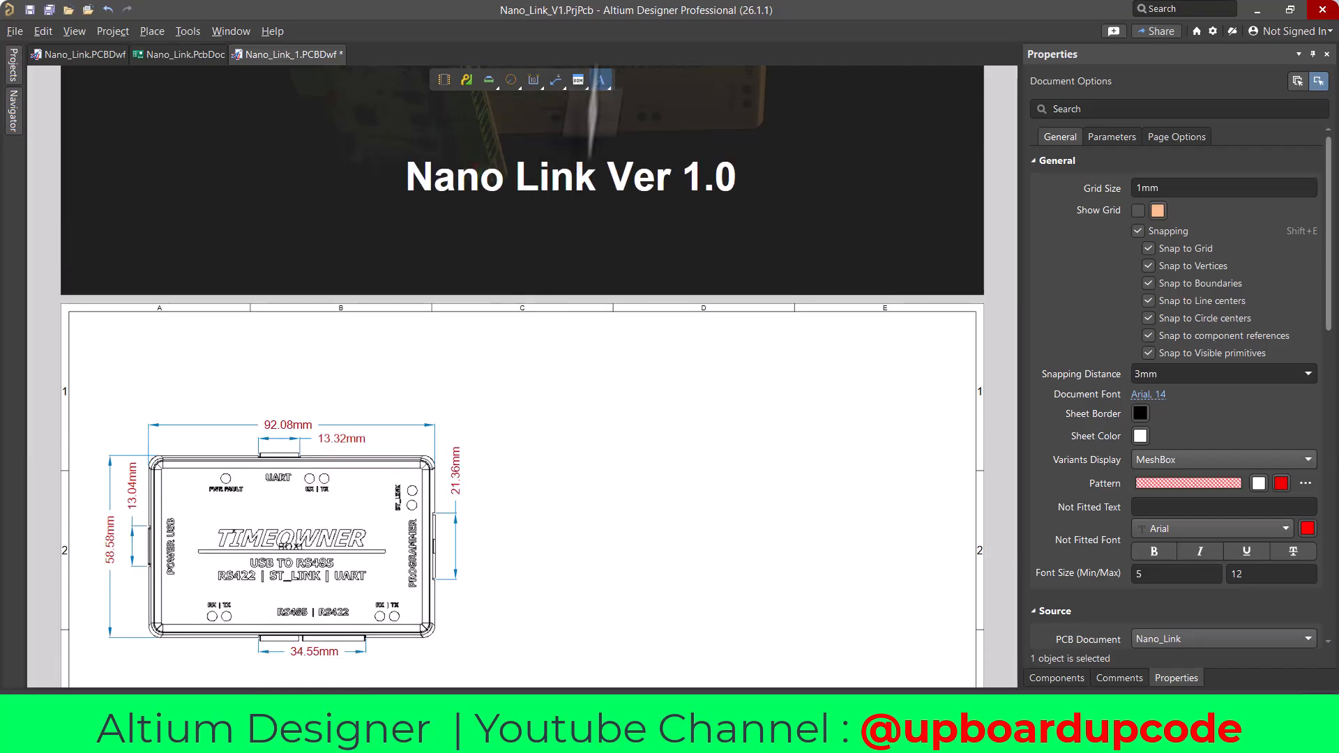
click(600, 80)
click(514, 368)
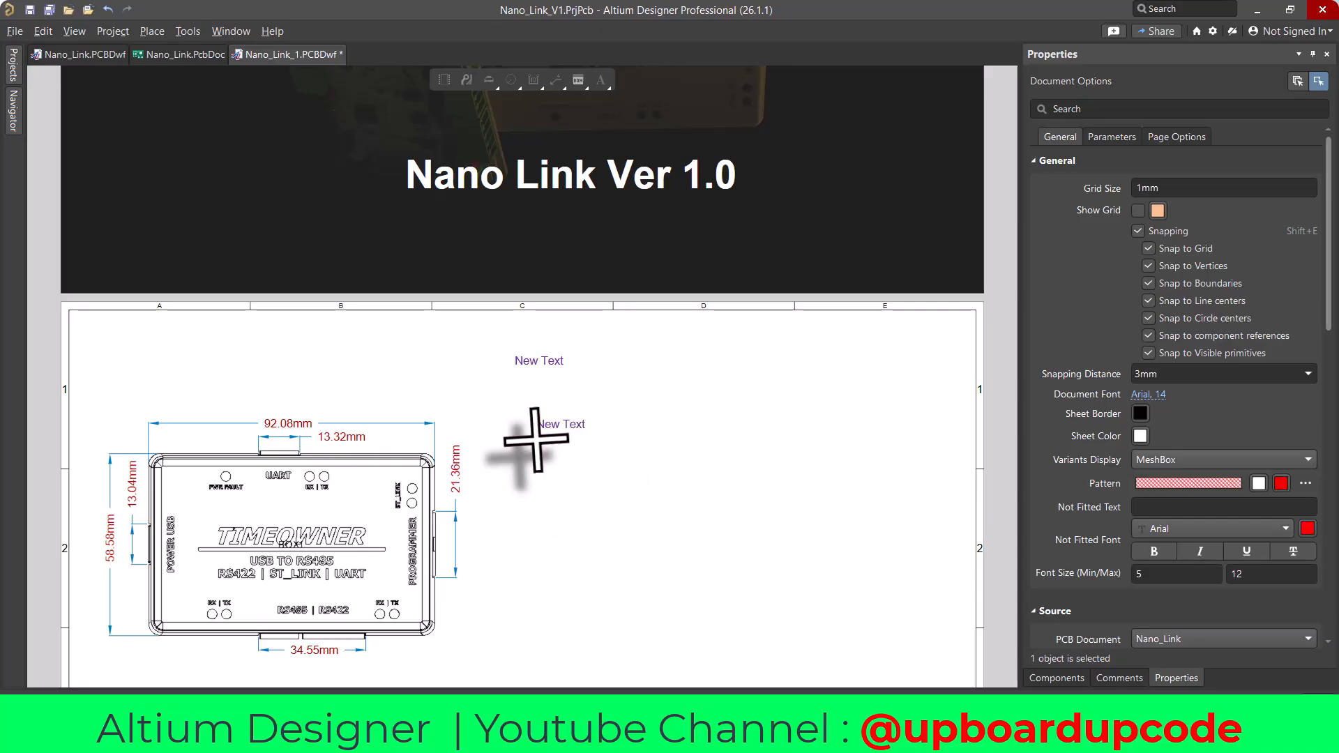
right_click(553, 436)
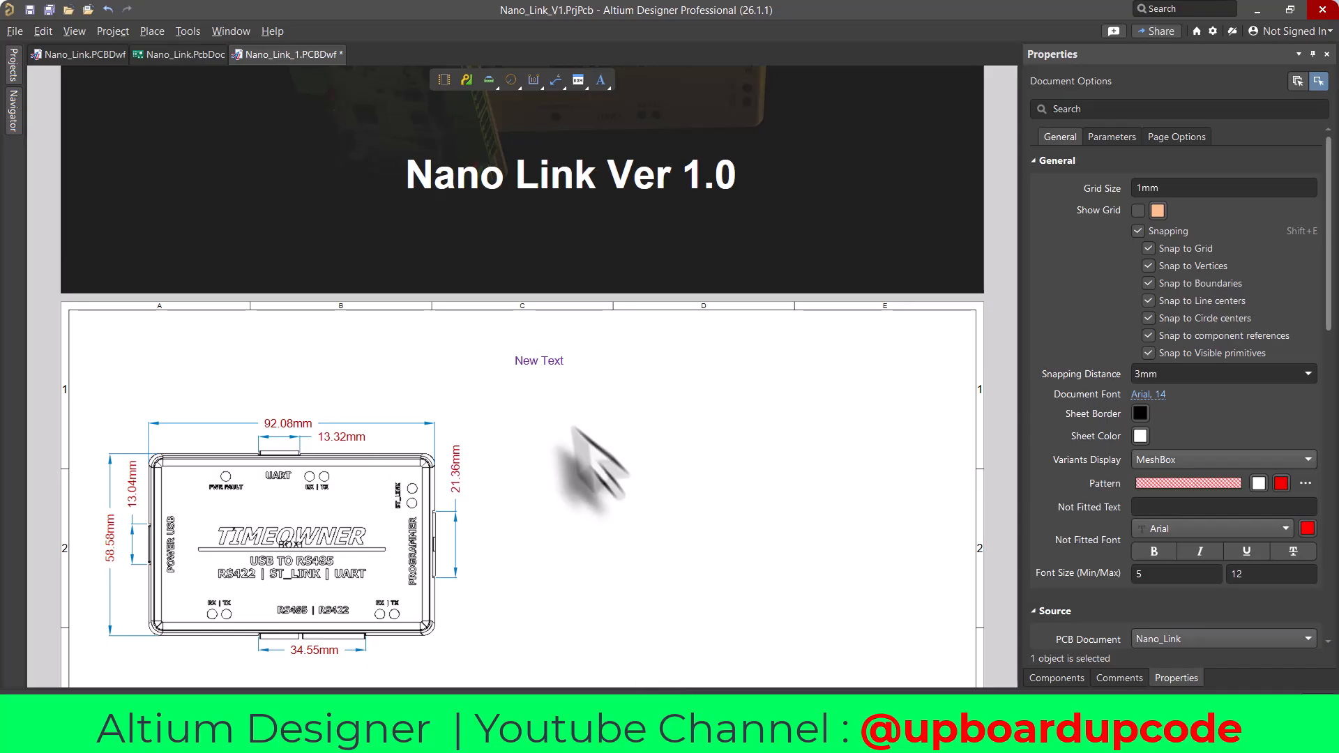
- Switch to Foxit PDF Reader and copy the heading "Boxed Electronic Board" from the reference catalog
key(alt+Tab)
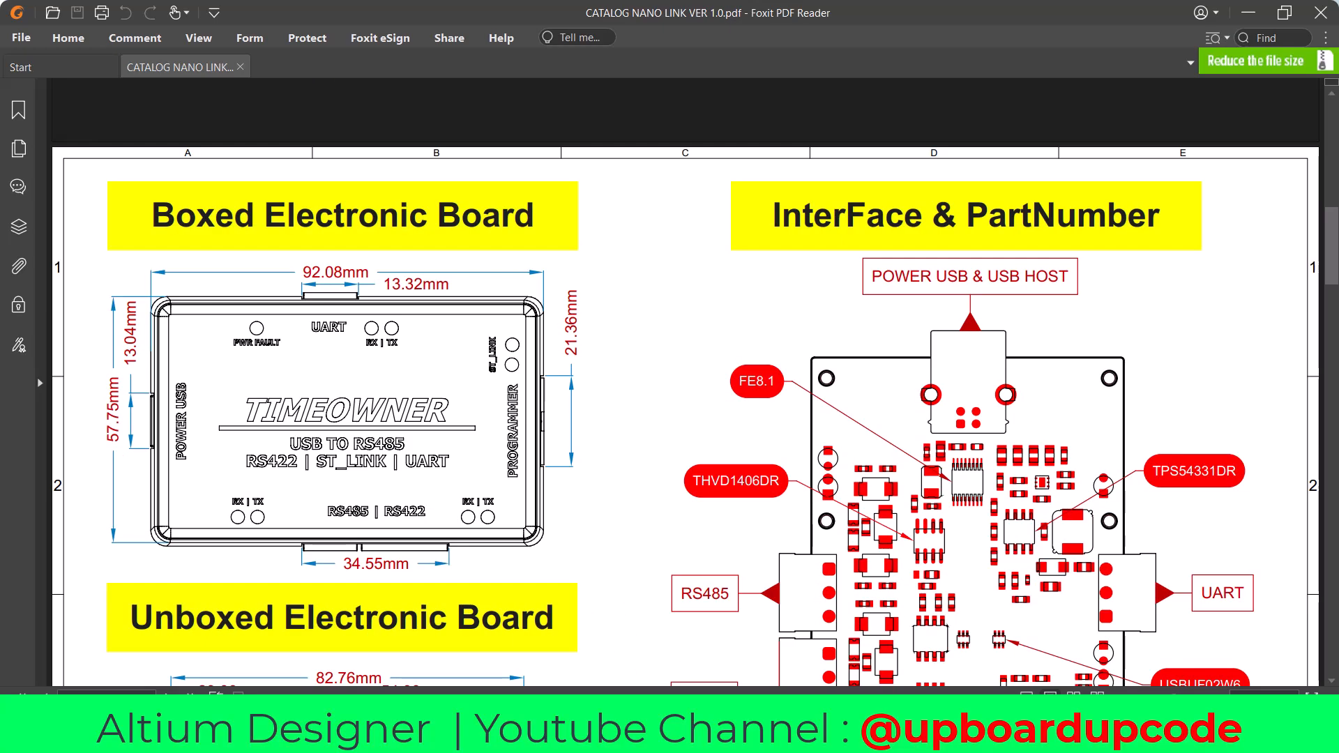
triple_click(162, 232)
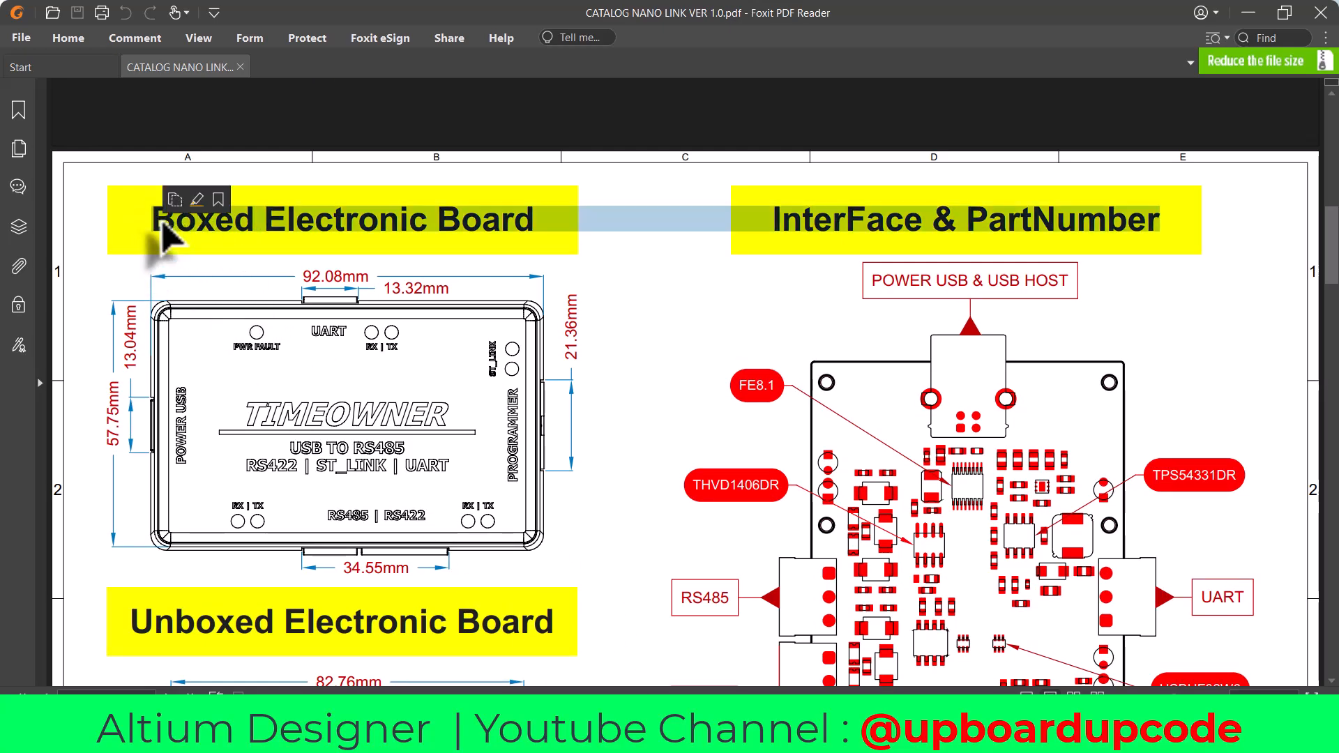
click(148, 252)
click(70, 39)
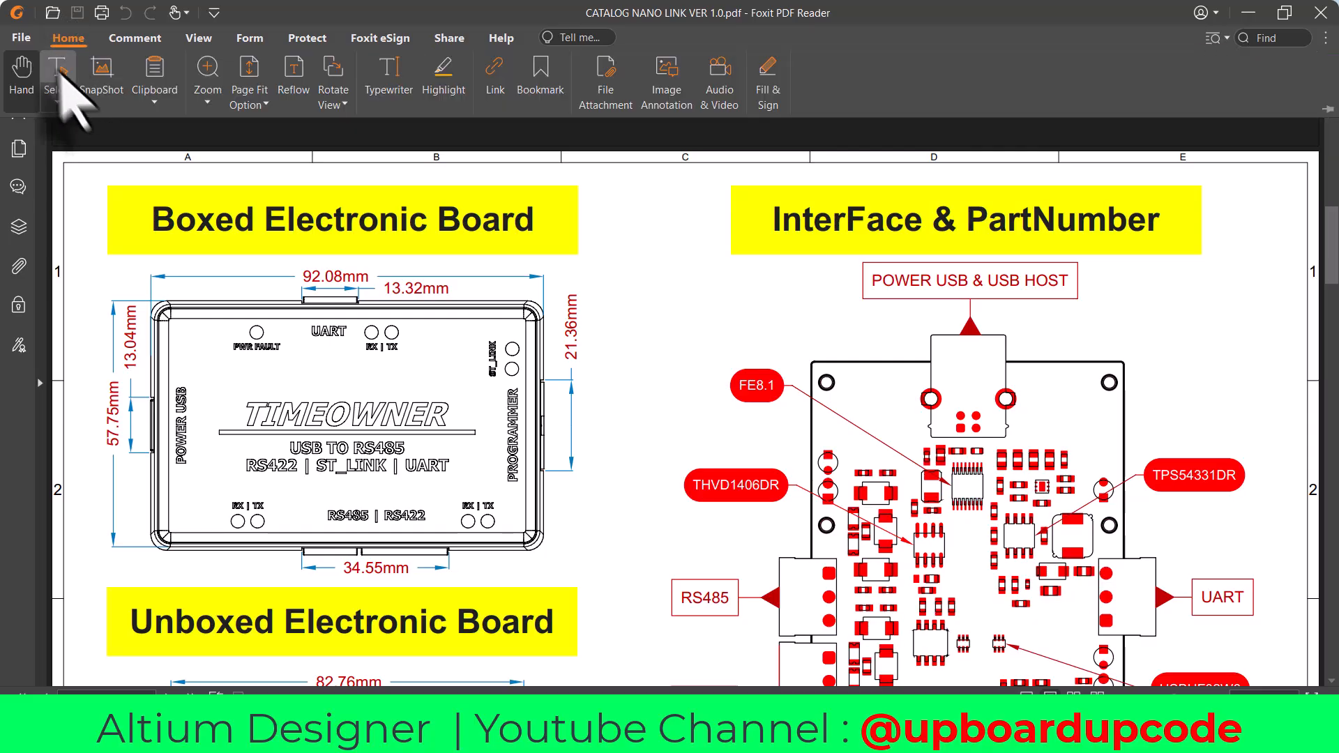
click(61, 69)
drag(143, 223, 534, 224)
right_click(496, 223)
click(537, 232)
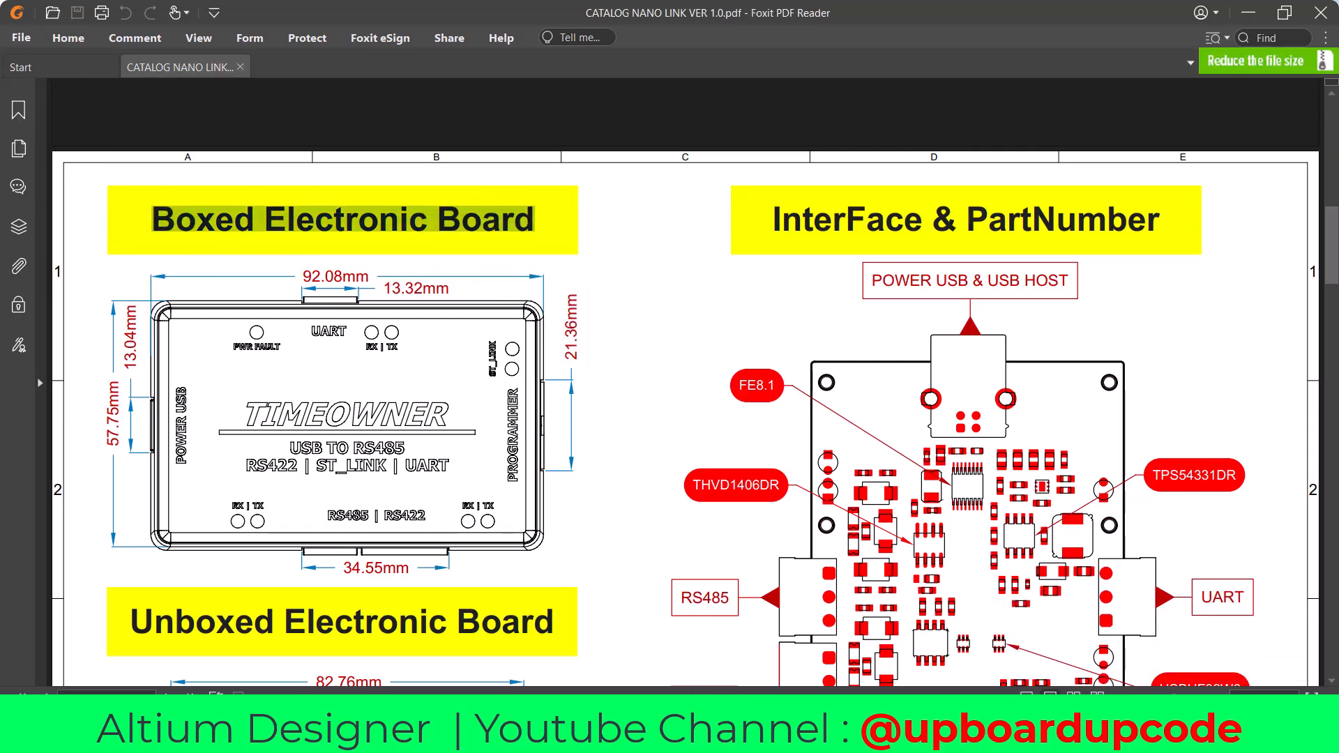
- Switch back to Altium Designer and replace the new text object's content with "Boxed Electronic Board"
click(718, 735)
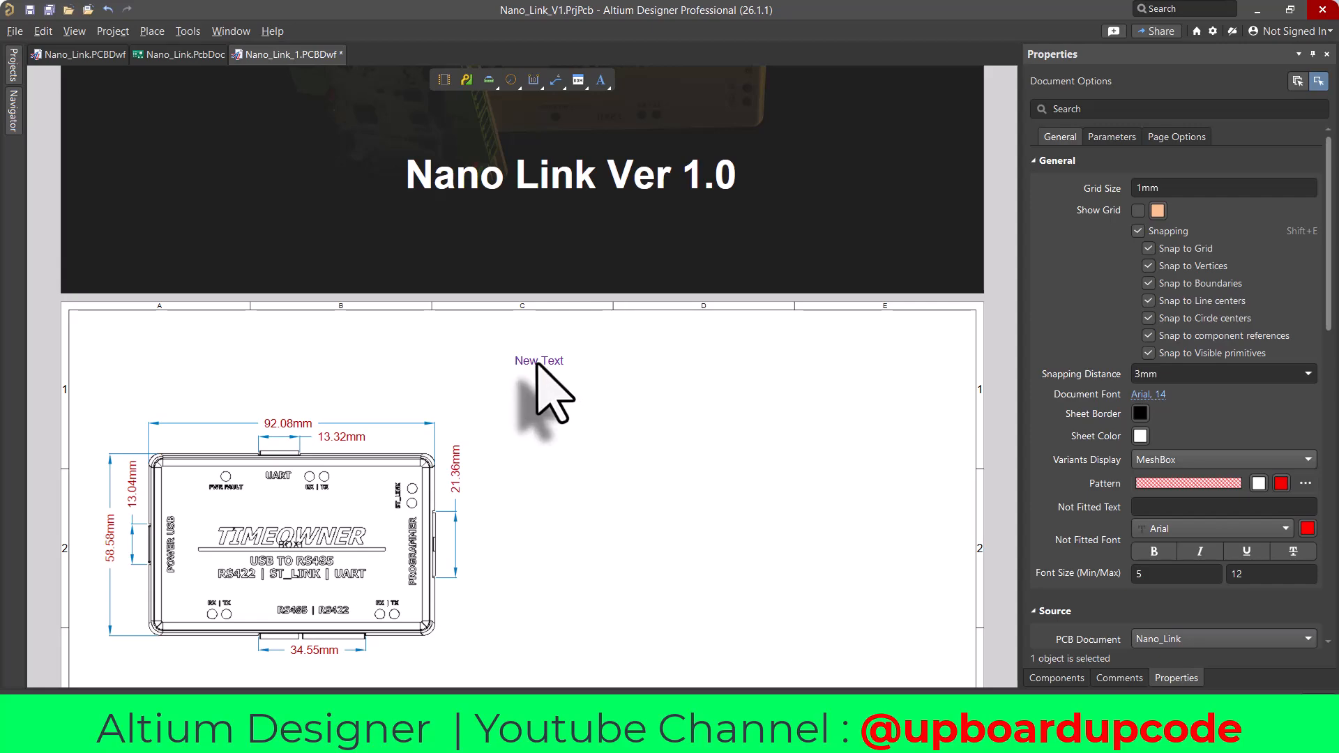
double_click(539, 361)
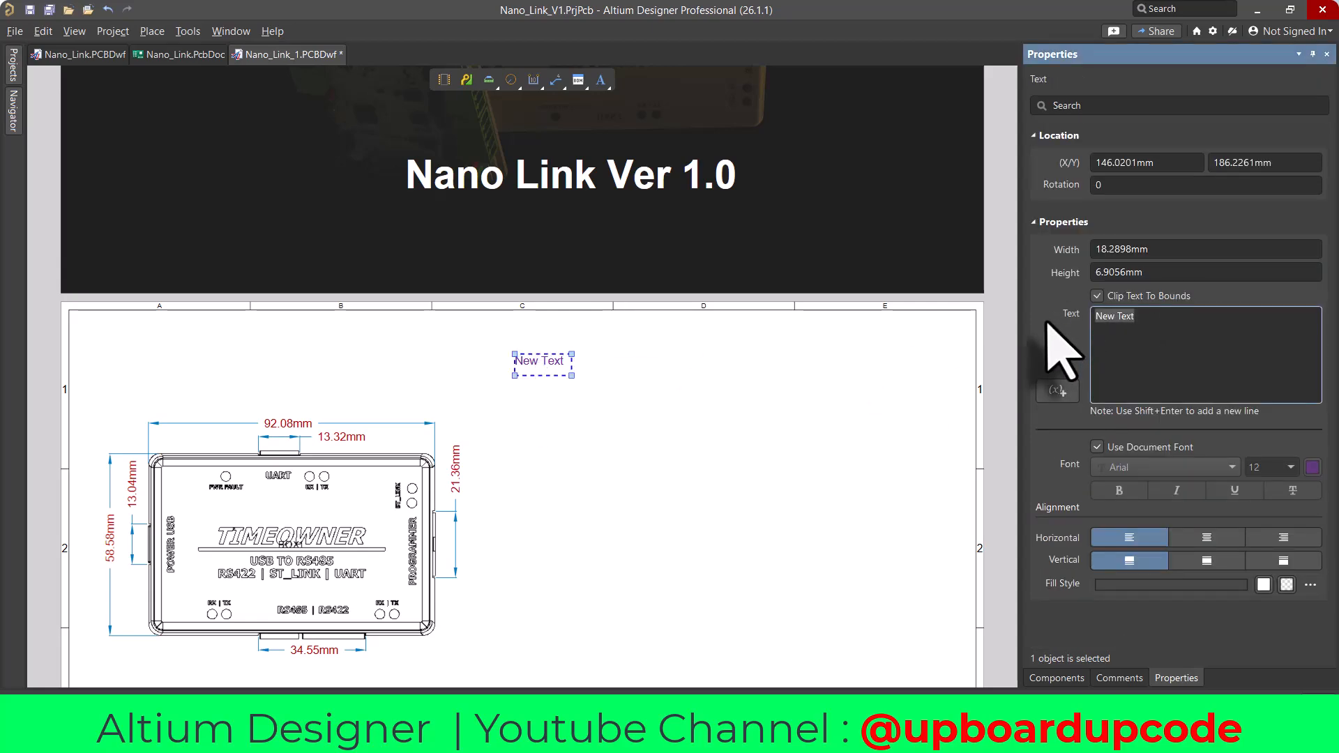
key(ctrl+v)
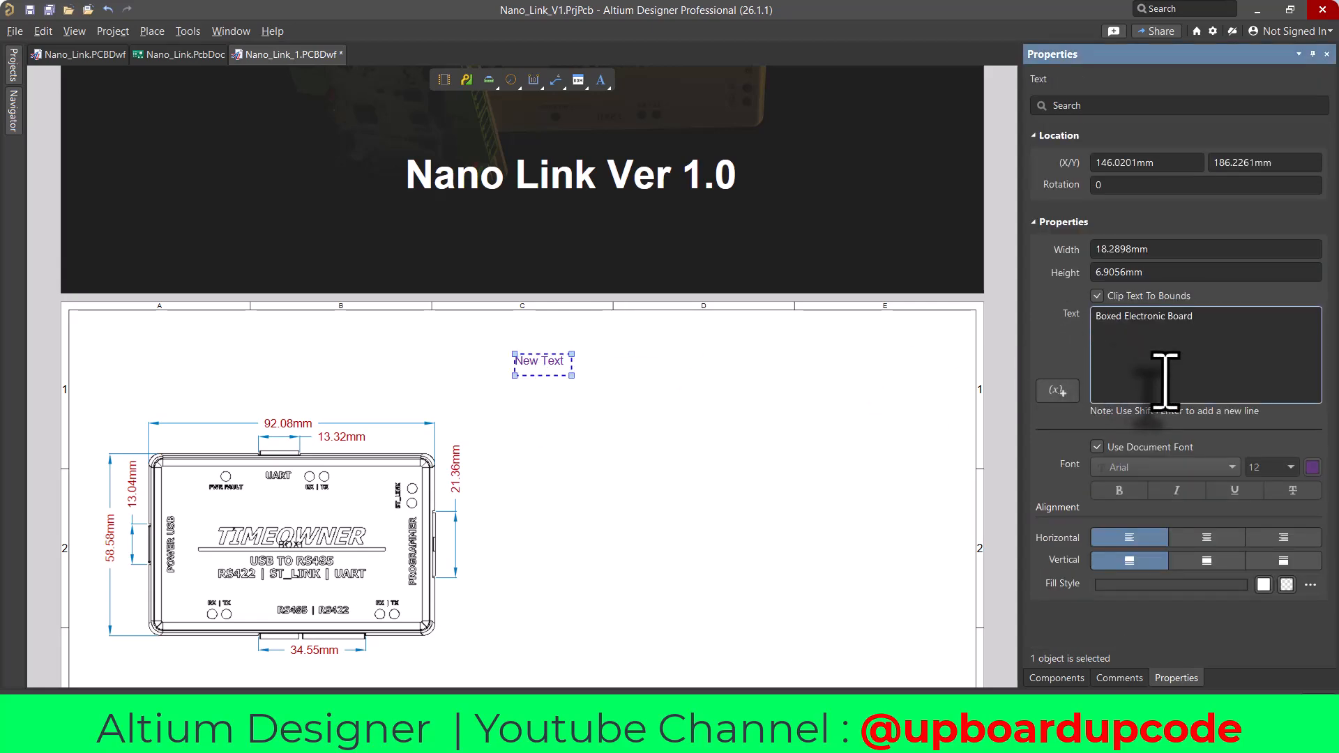
- Give the "Boxed Electronic Board" text its own white font colour, centre it horizontally and vertically, and fill its background yellow
click(1096, 447)
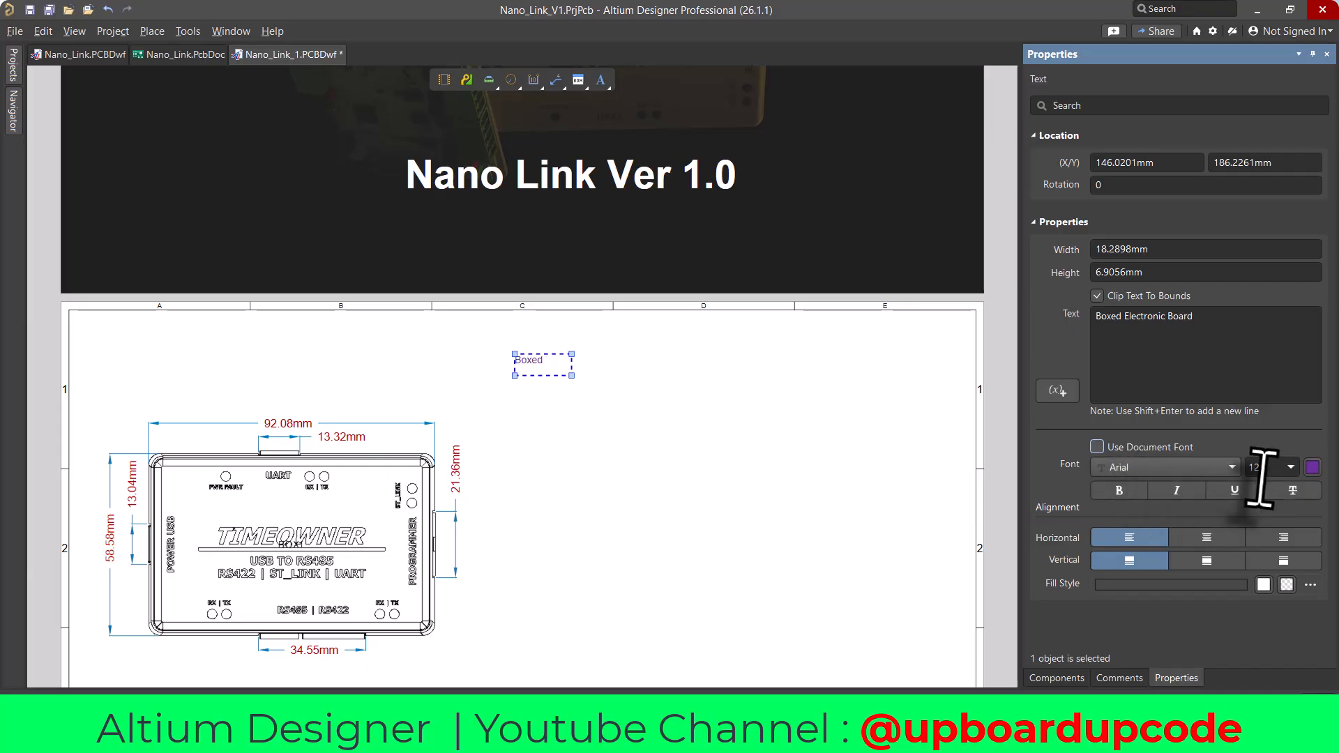
click(1311, 467)
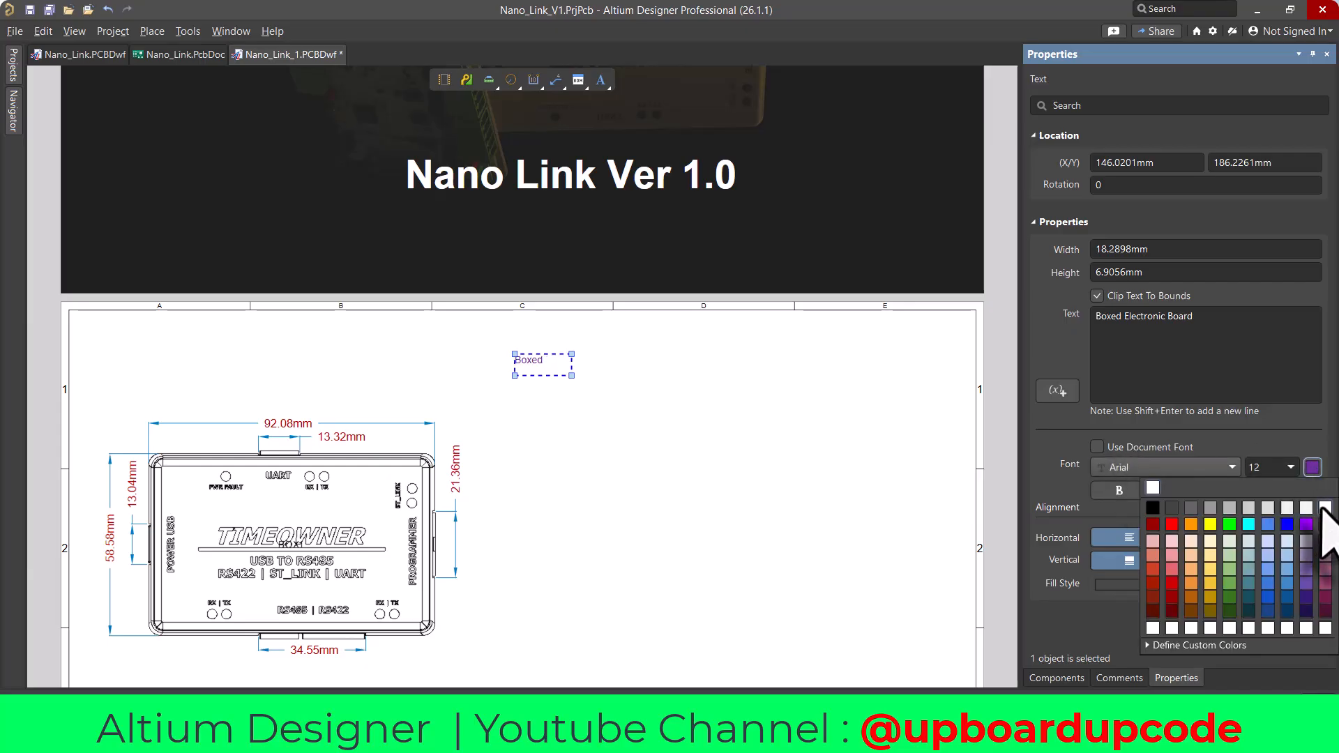
click(1325, 508)
click(1207, 560)
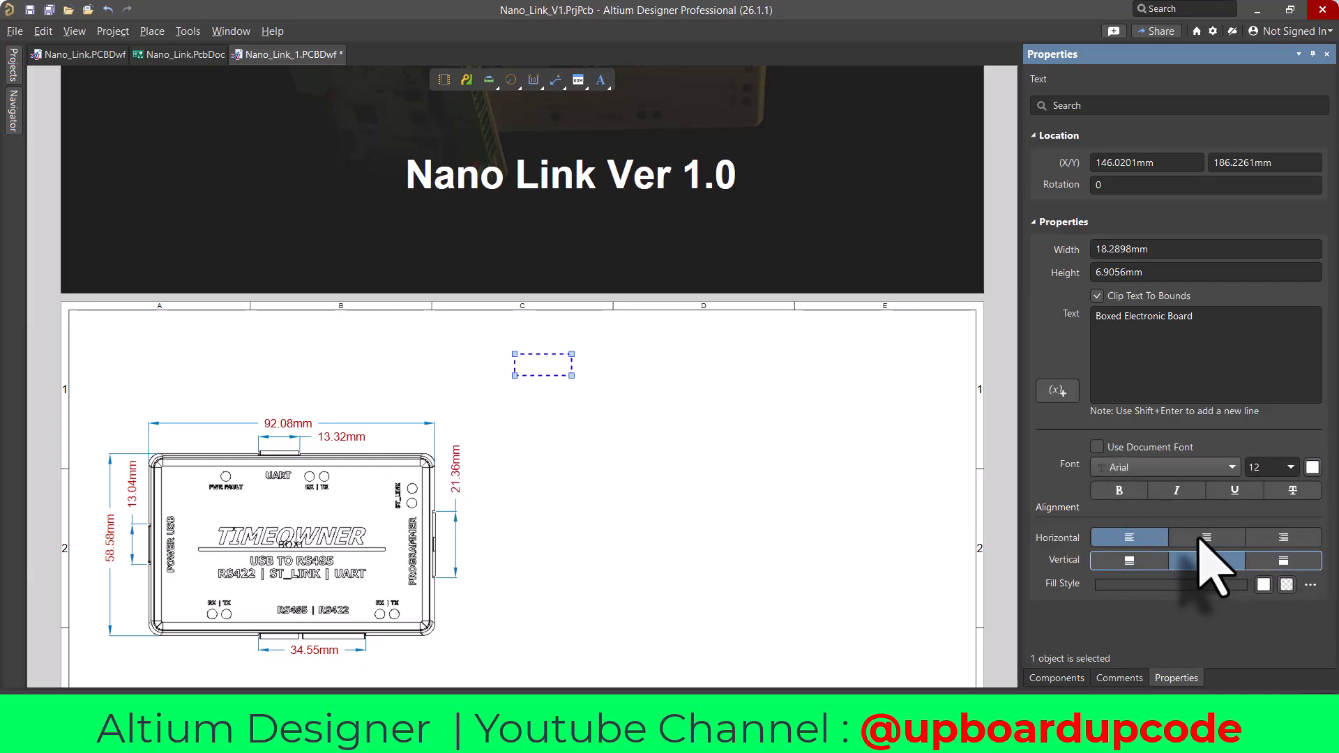
click(1206, 537)
click(1283, 587)
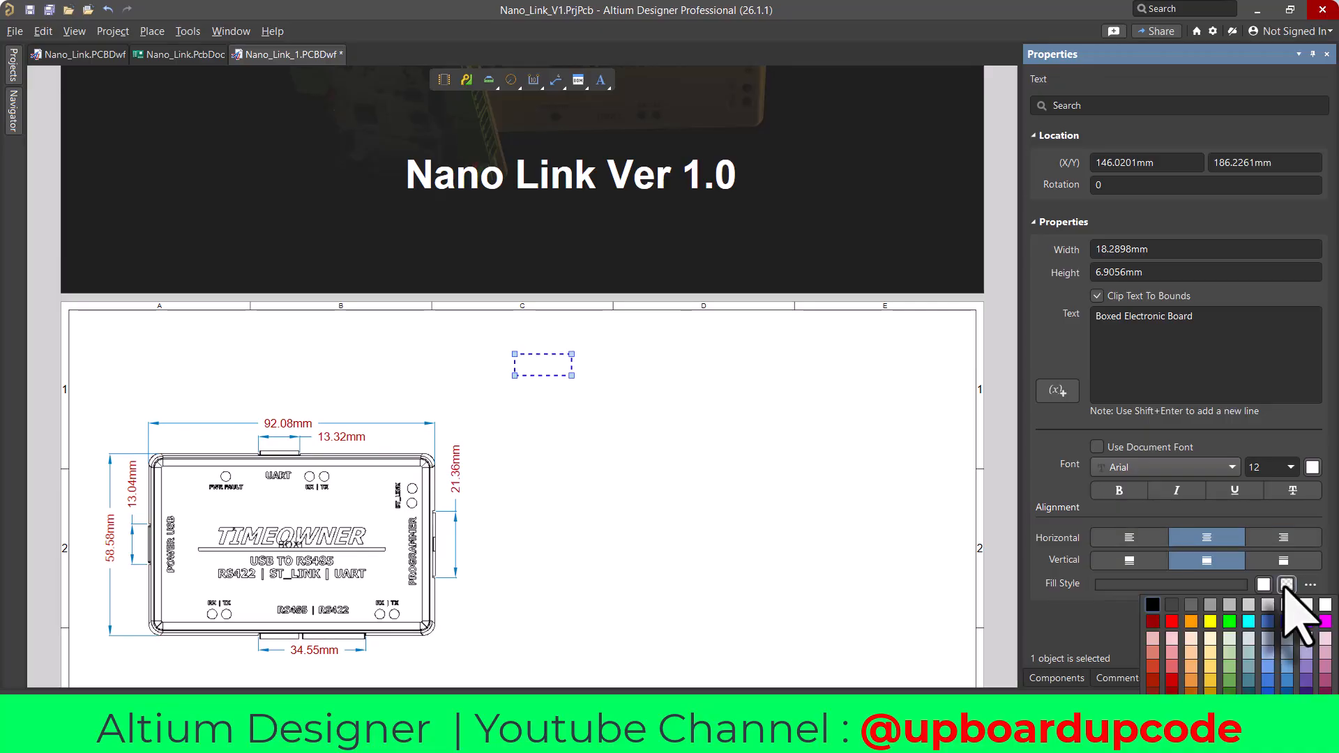
click(1209, 621)
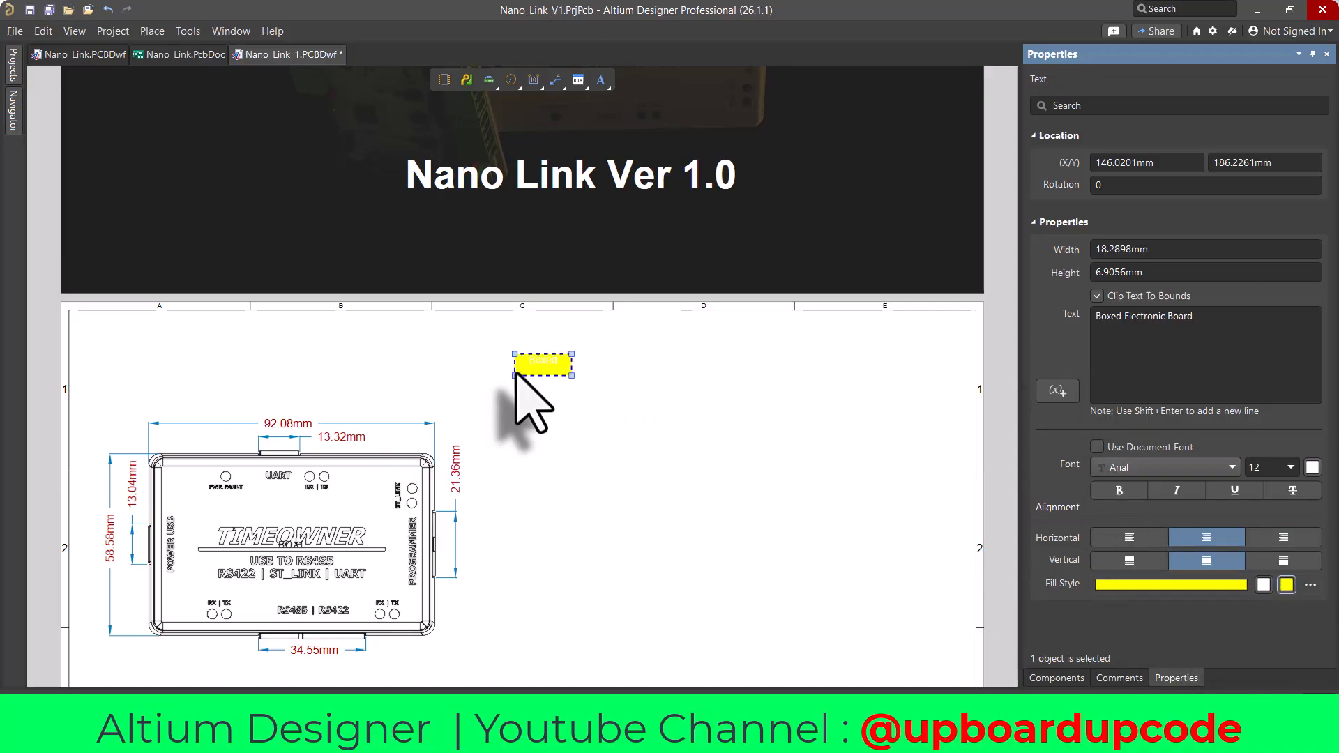
- Enlarge the heading box to about 140.5 by 15.1 mm above the dimensioned view and set its font size to 30
drag(515, 375, 135, 401)
drag(488, 398, 537, 337)
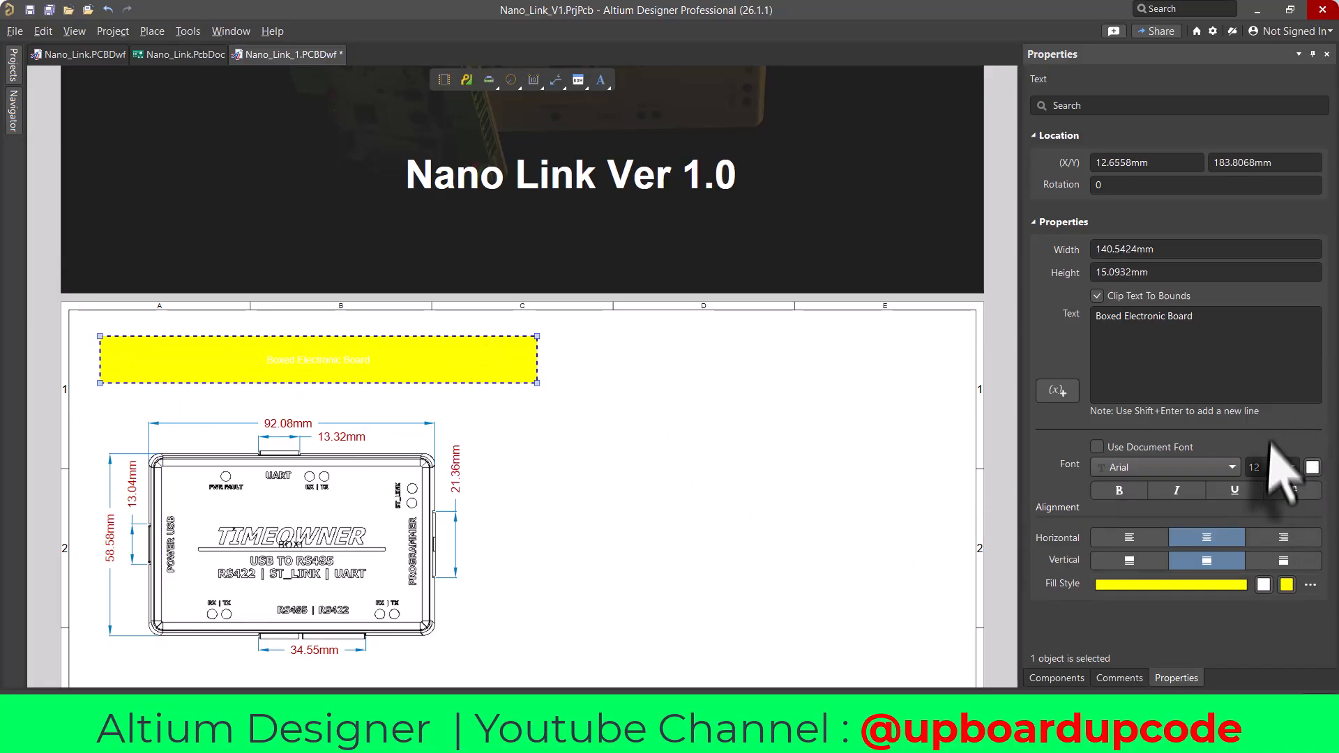
click(1290, 469)
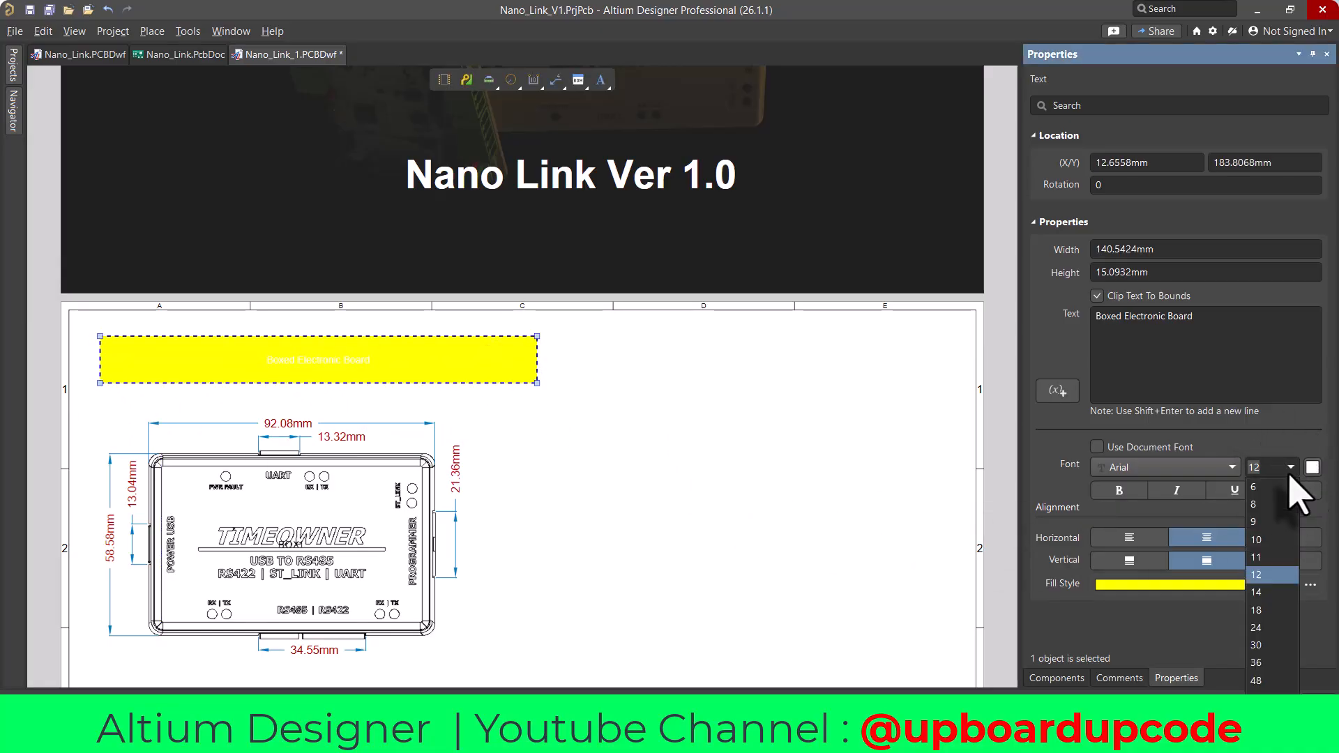
click(1262, 645)
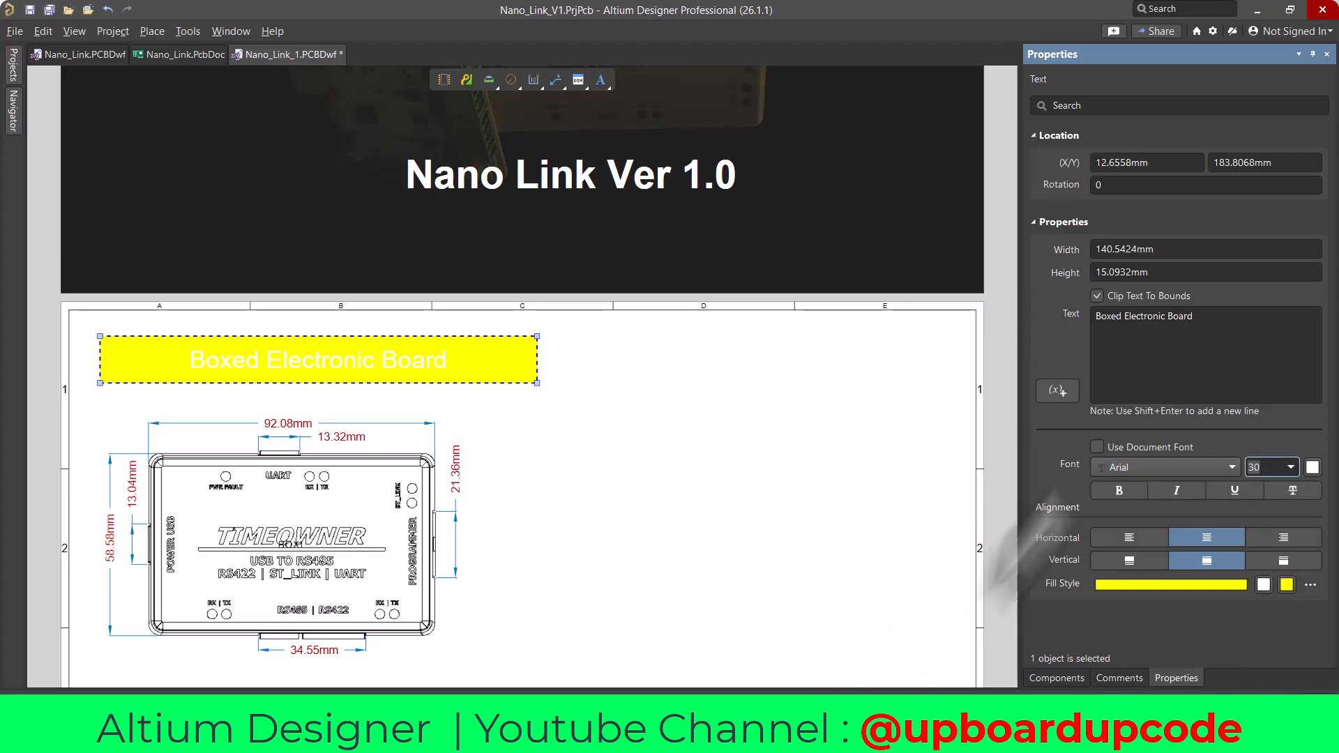
- Make the "Boxed Electronic Board" heading text black and bold
click(1310, 471)
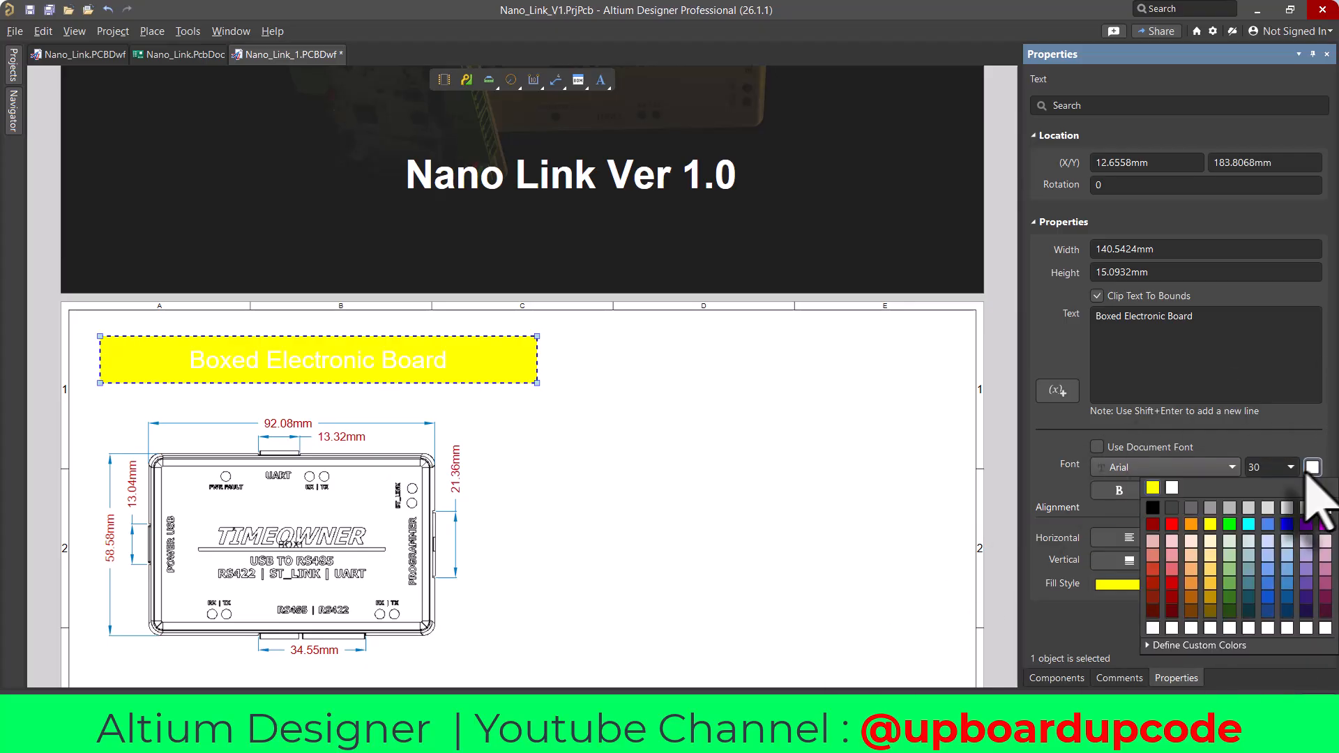
click(1153, 508)
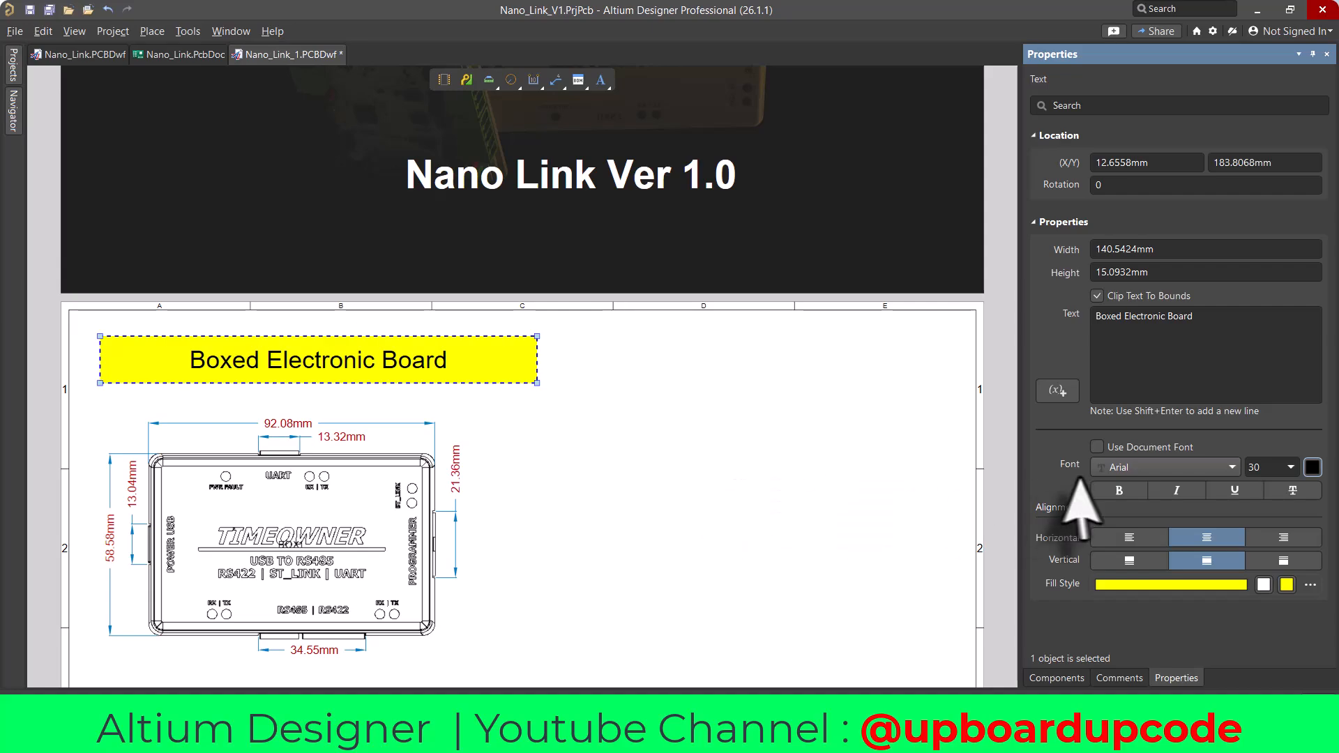
click(1118, 492)
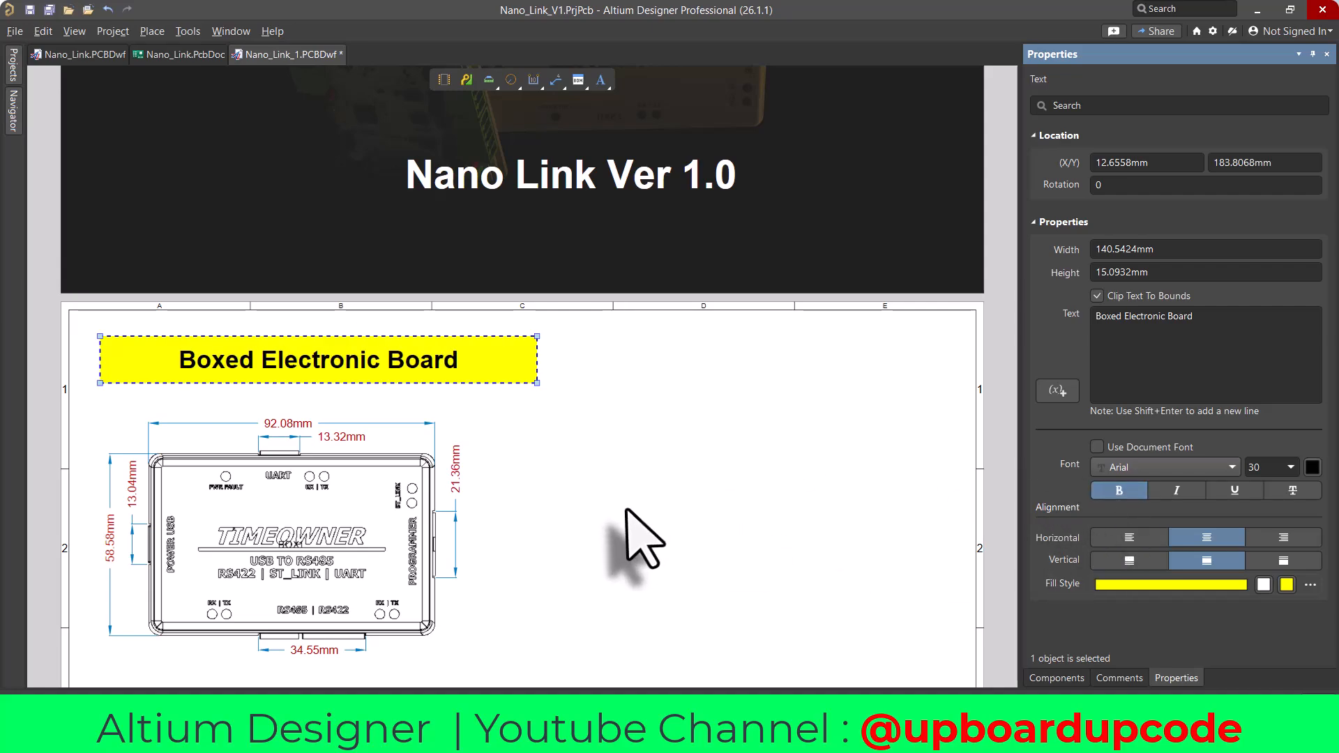
click(605, 496)
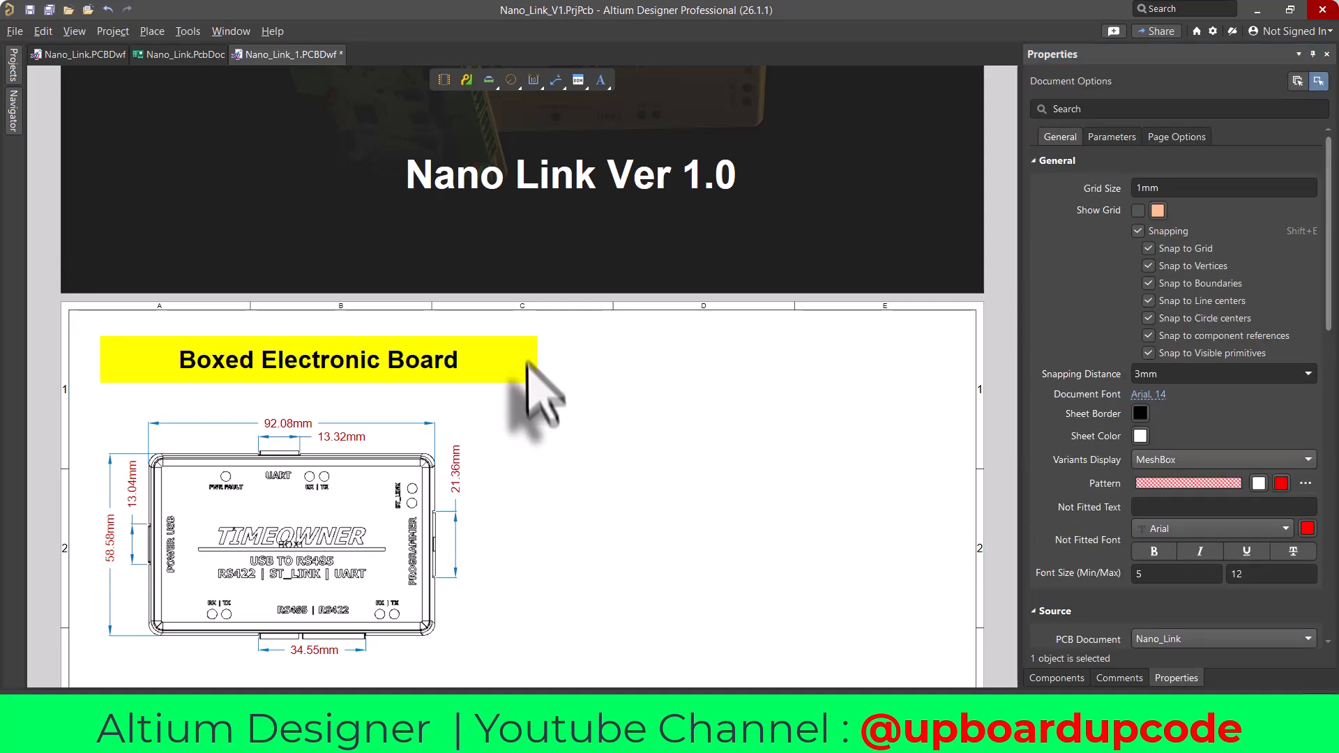
- Shorten the yellow heading box from its right end to about 122.4 mm wide and 15.9 mm high
click(528, 363)
drag(537, 384, 481, 385)
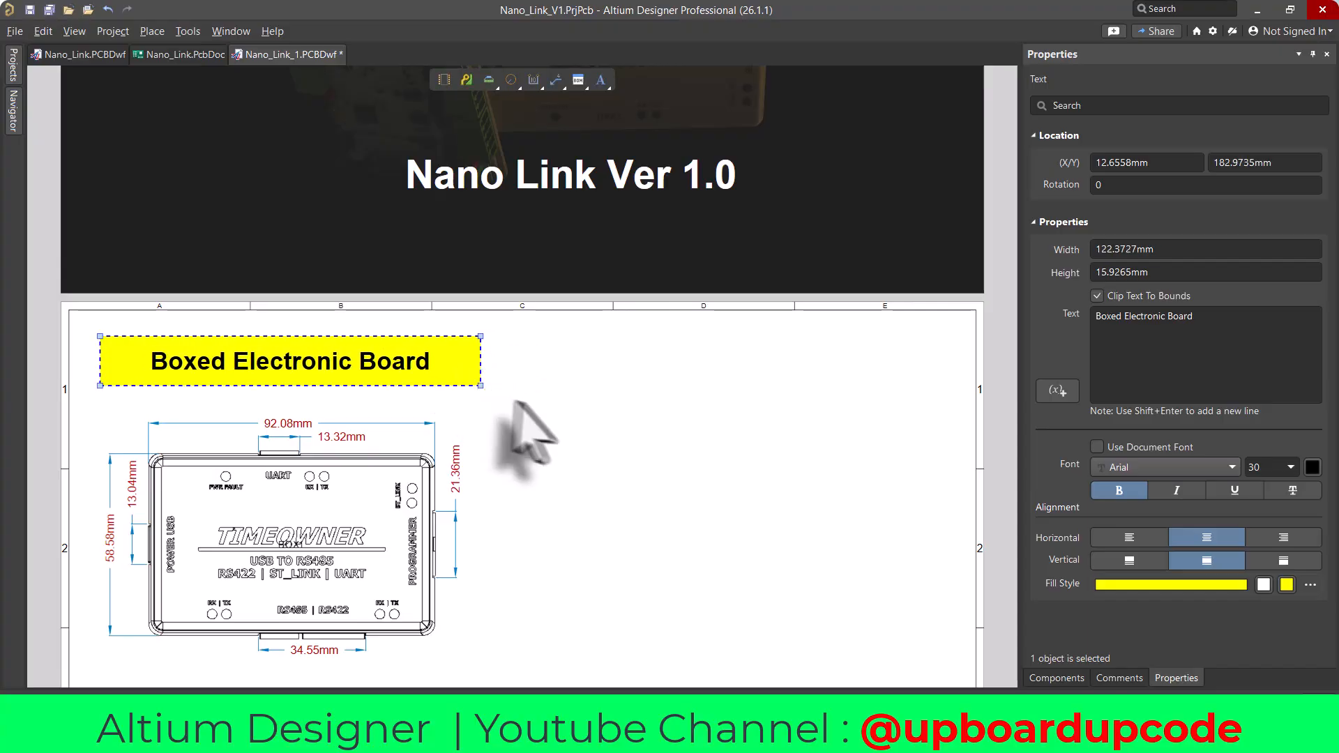
click(566, 403)
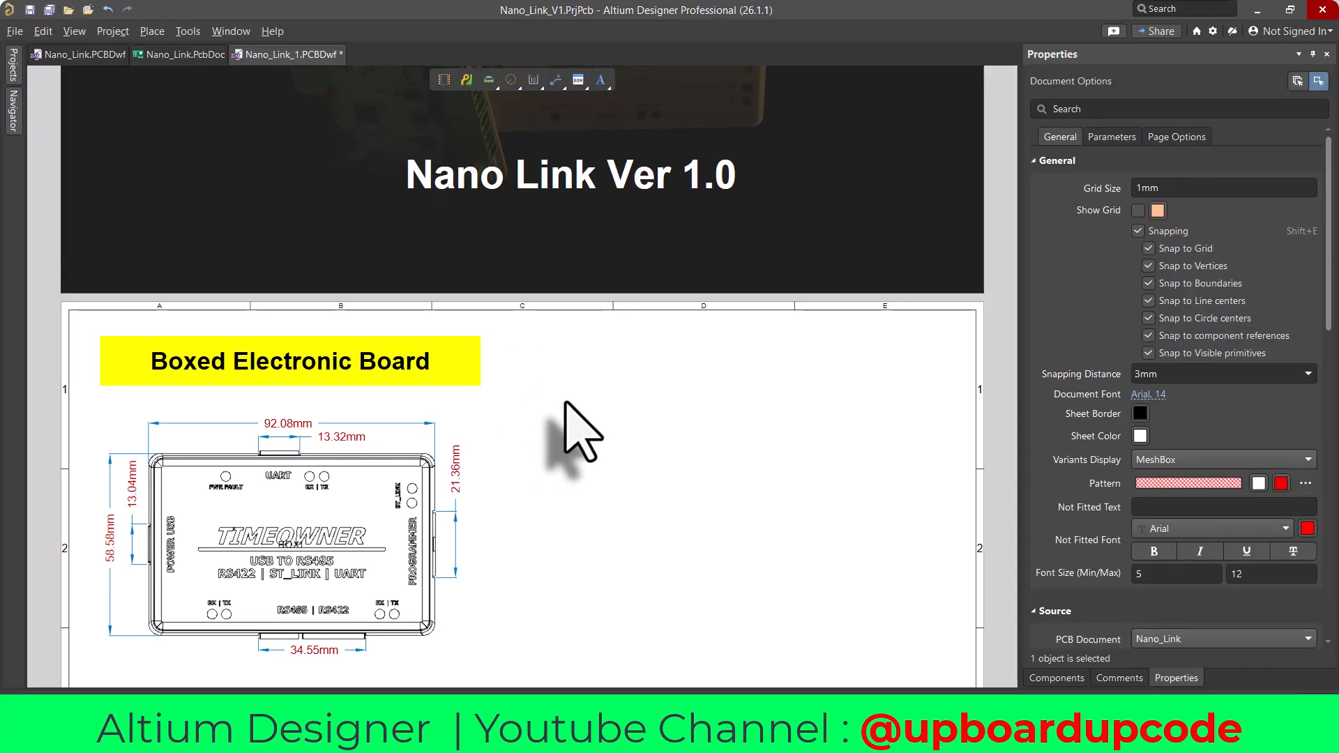
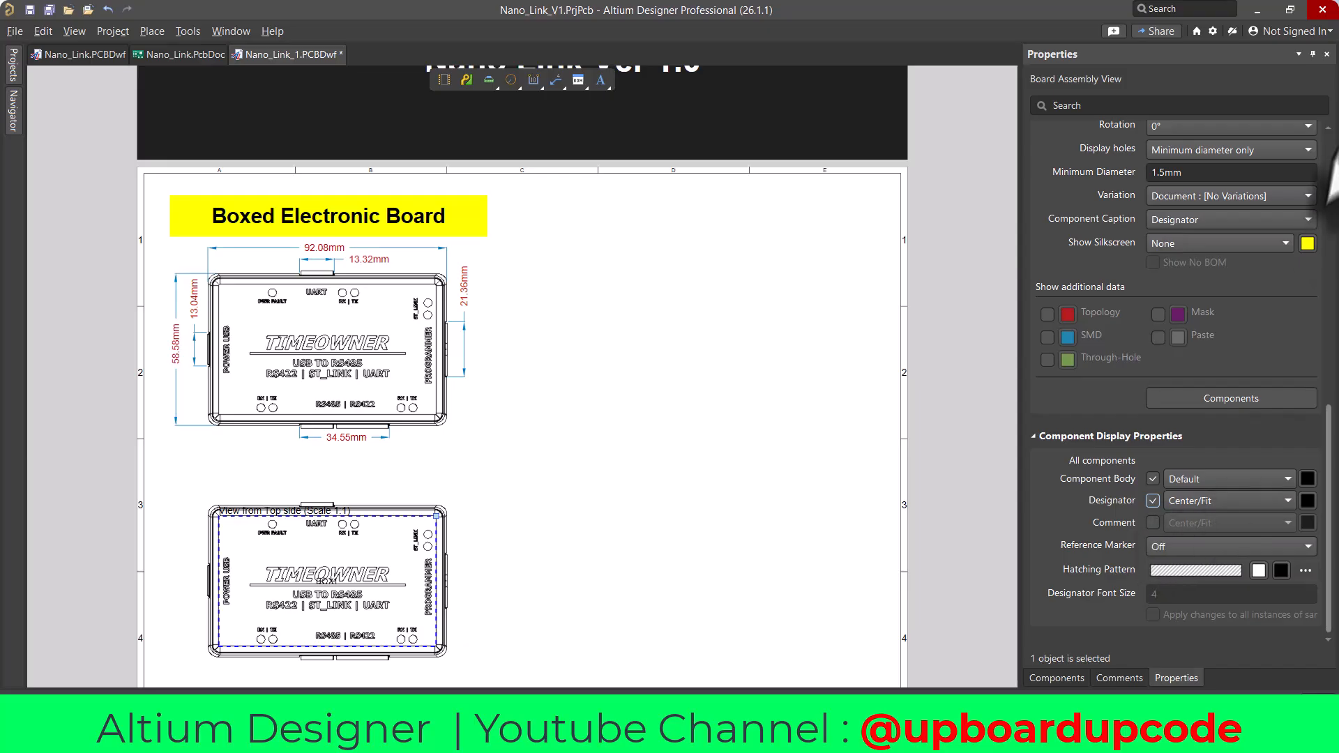
- Hide the lower board assembly view's title and component designators, and show its SMD and Through-Hole pads
scroll(1321, 223, up, 10)
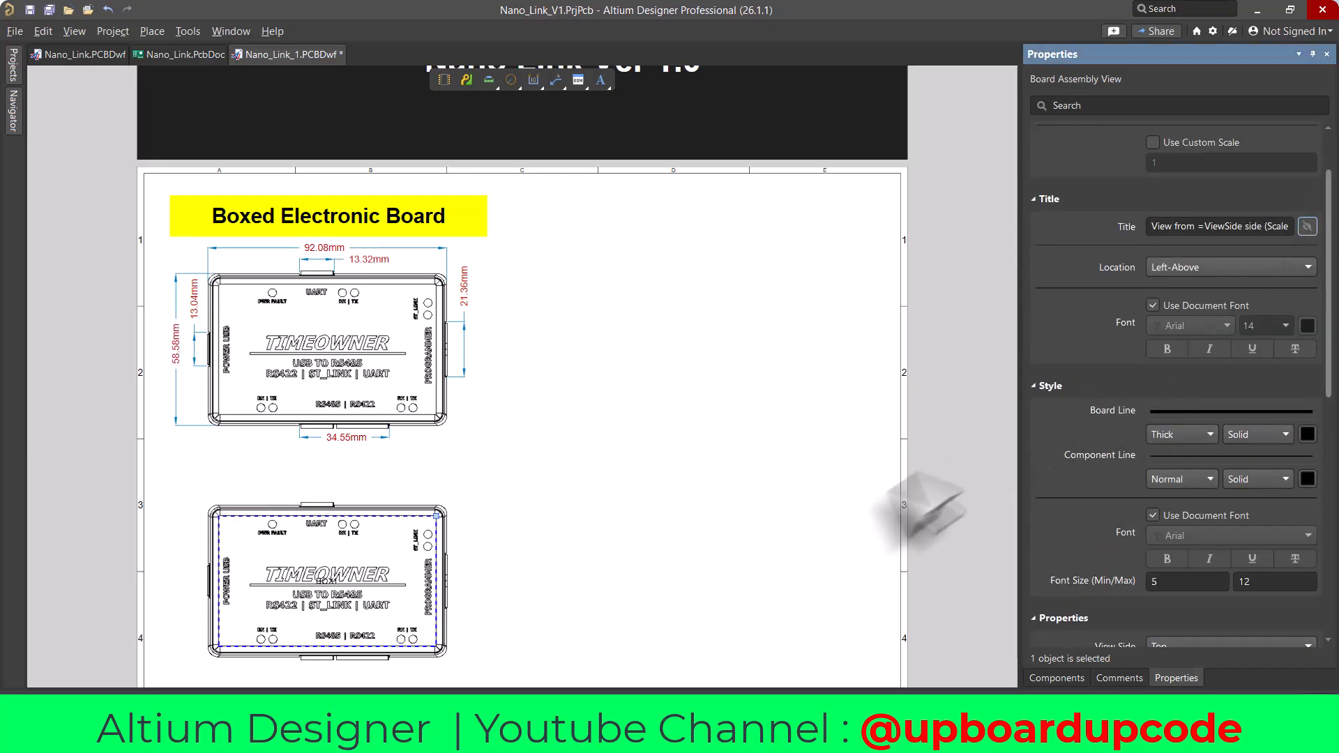
scroll(1220, 488, down, 6)
scroll(1183, 519, down, 4)
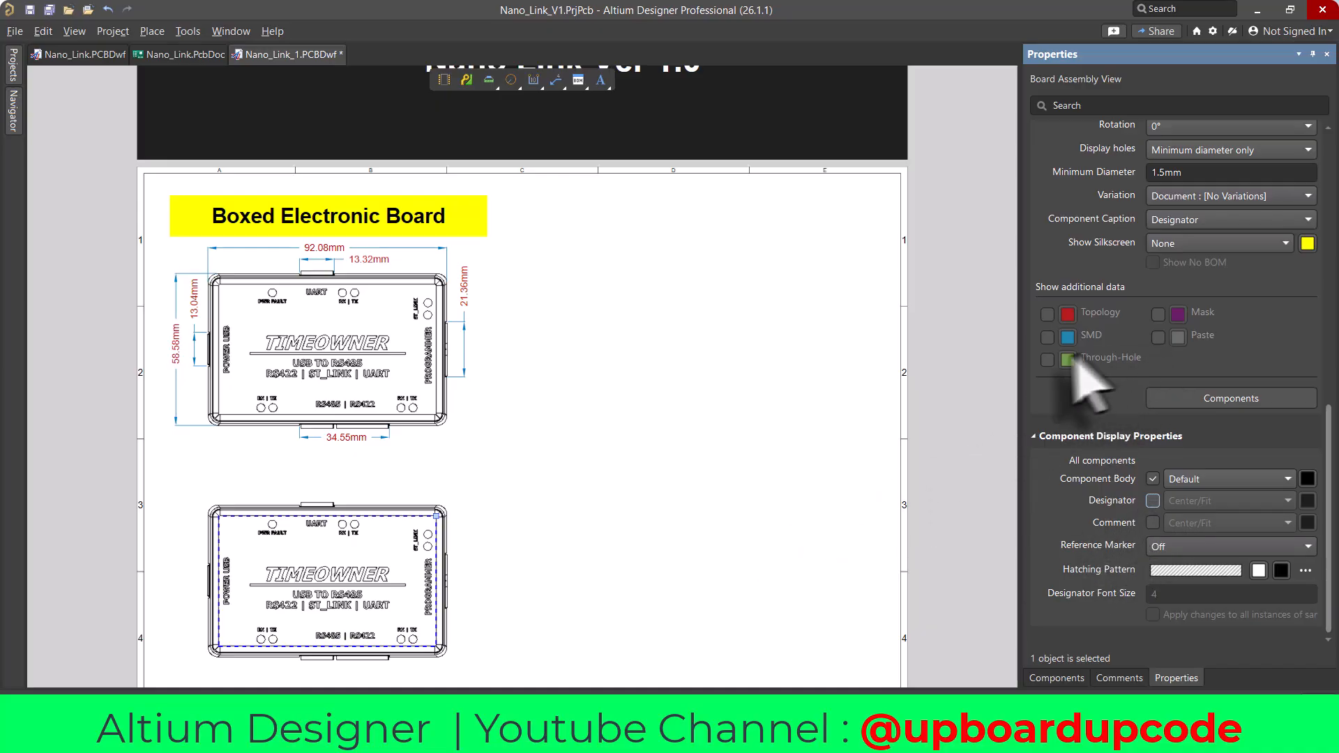
click(1047, 360)
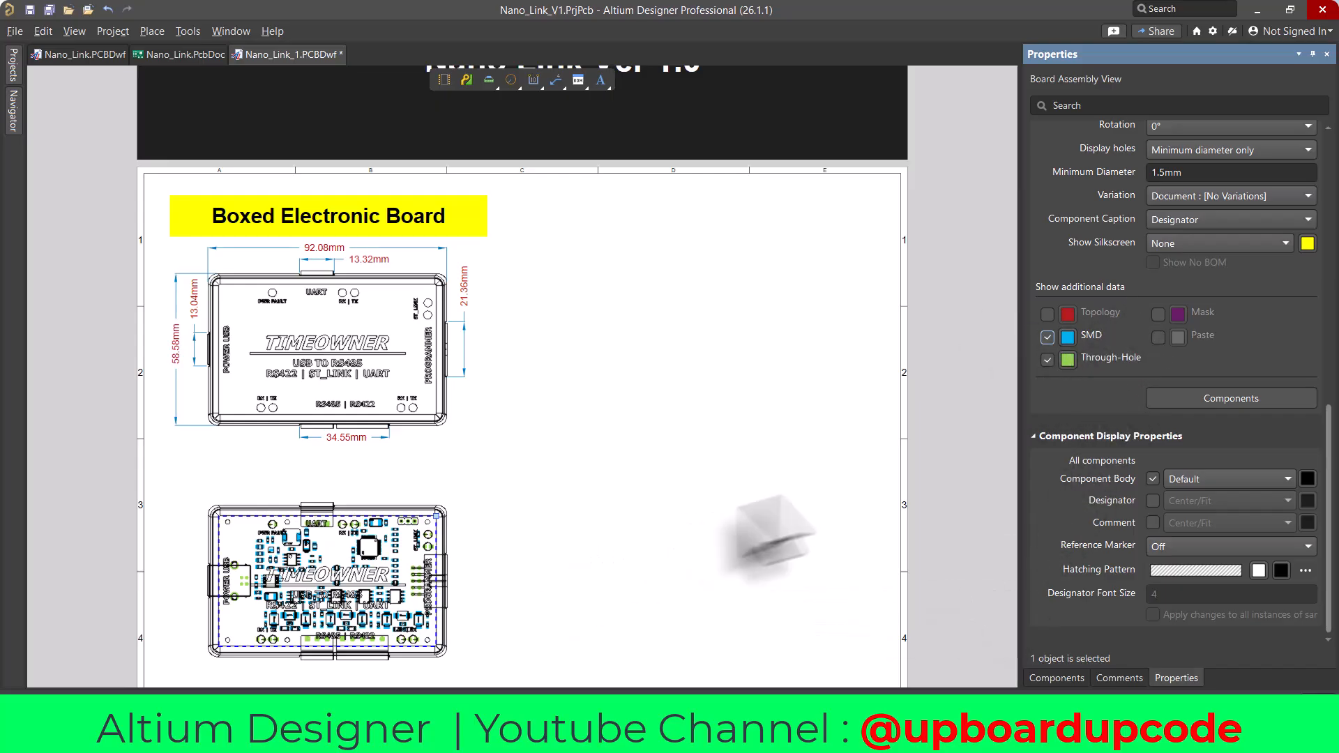
- Set the component body display of the lower board assembly view to 3D Body Projection (Simple)
click(1214, 481)
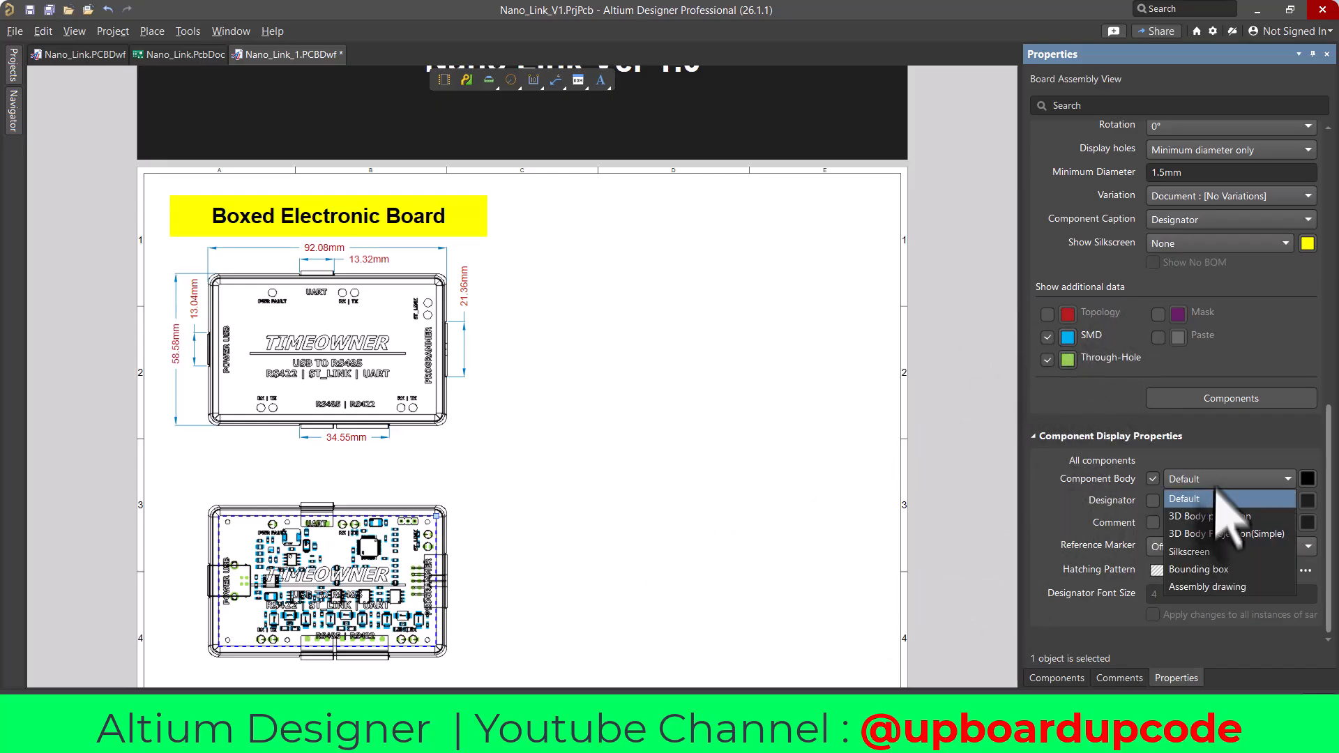
click(1224, 534)
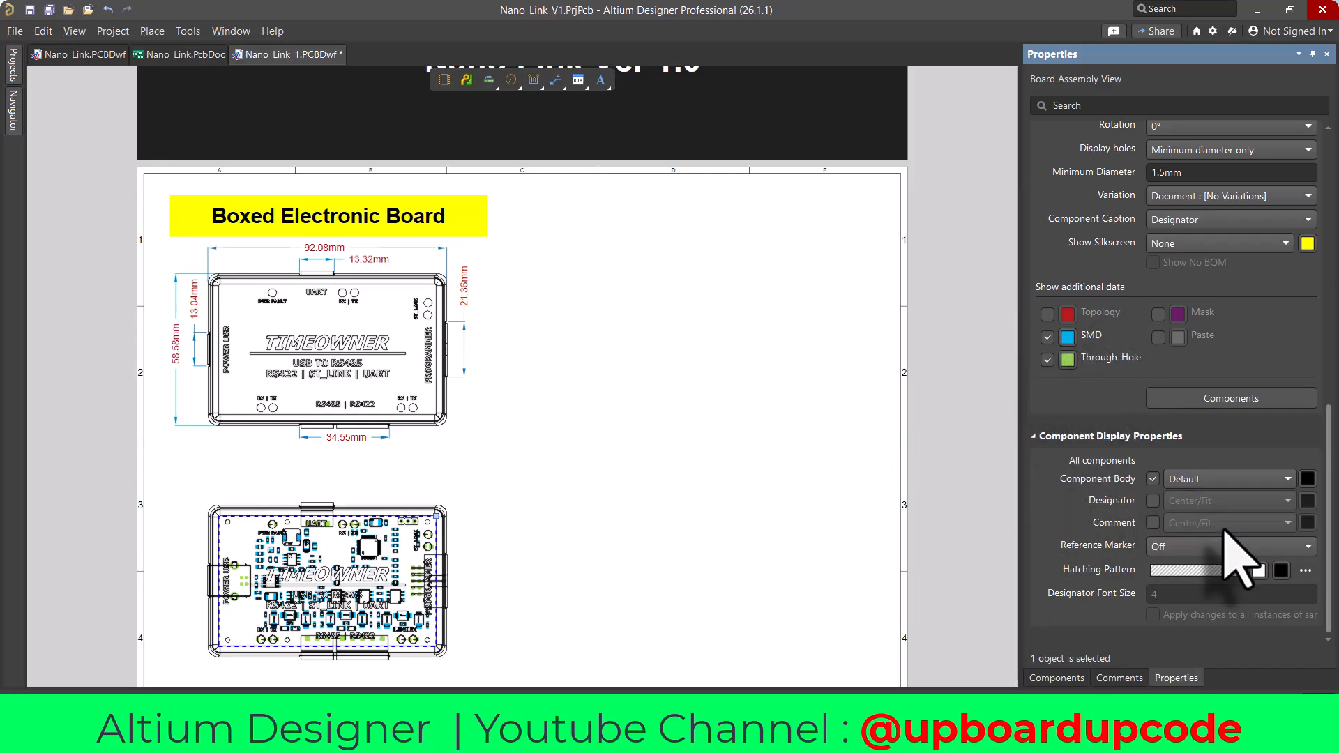
click(1200, 482)
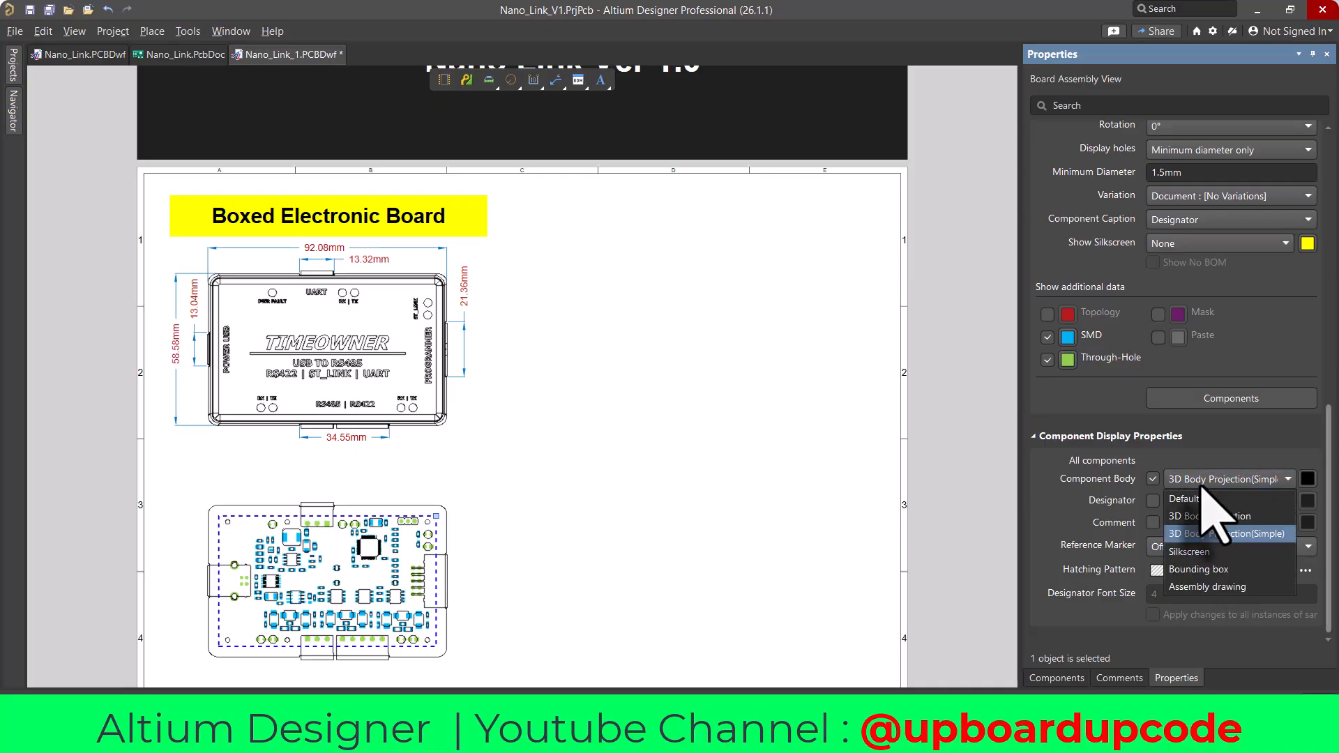
click(1201, 486)
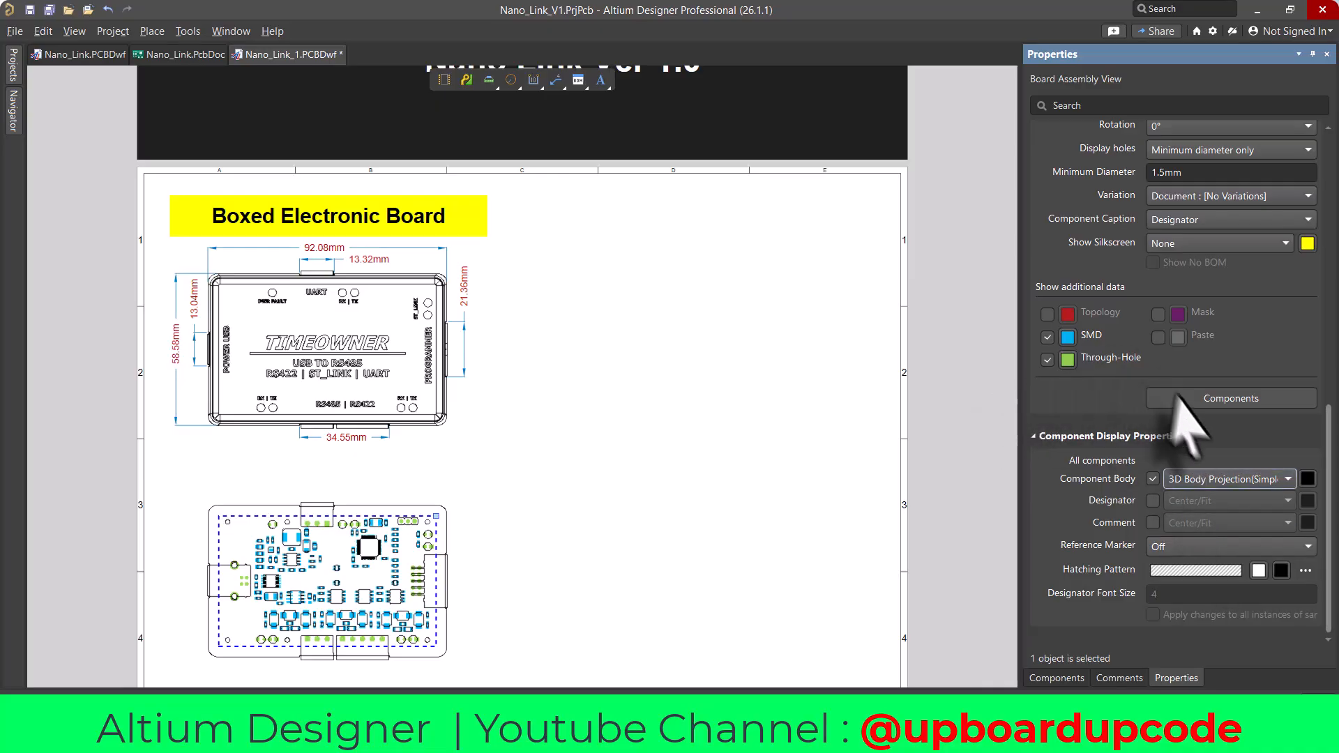
- List the view's component display properties by footprint and turn off visibility of the PCB_ENCLOSURE footprint
click(1207, 401)
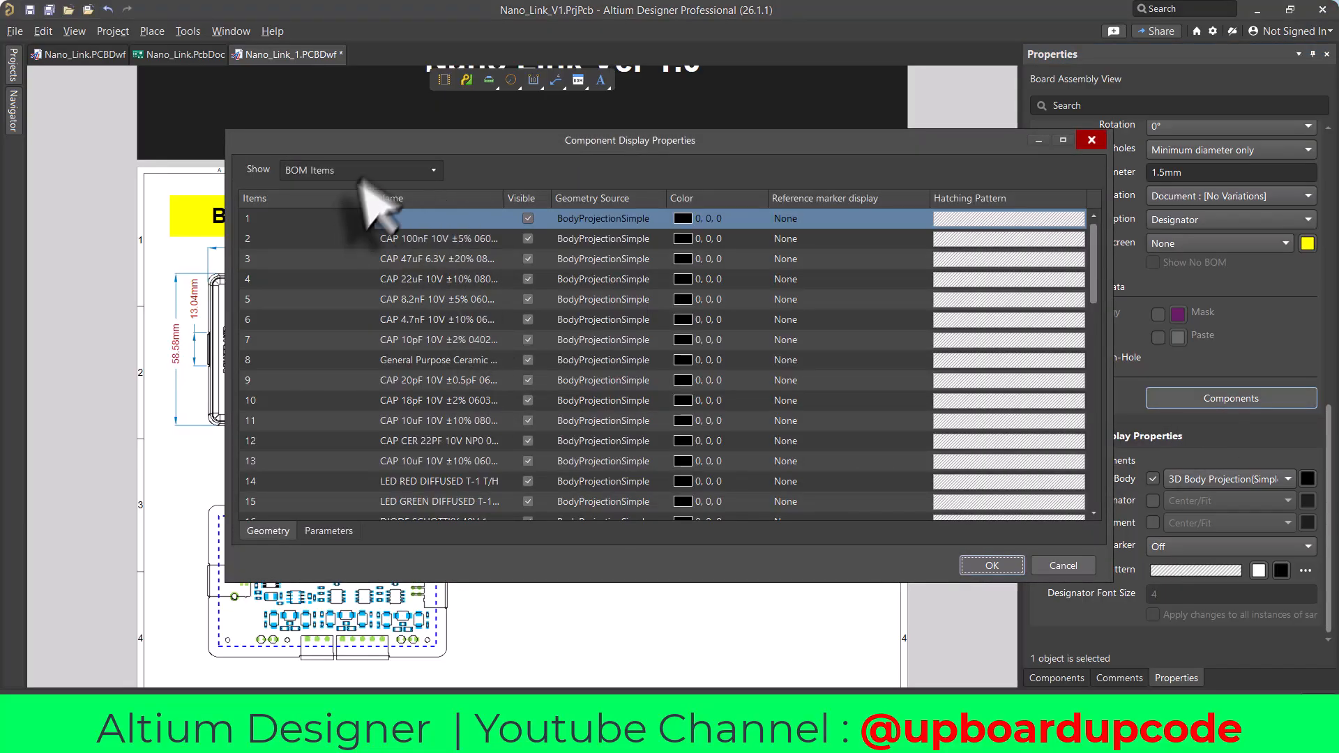
click(428, 171)
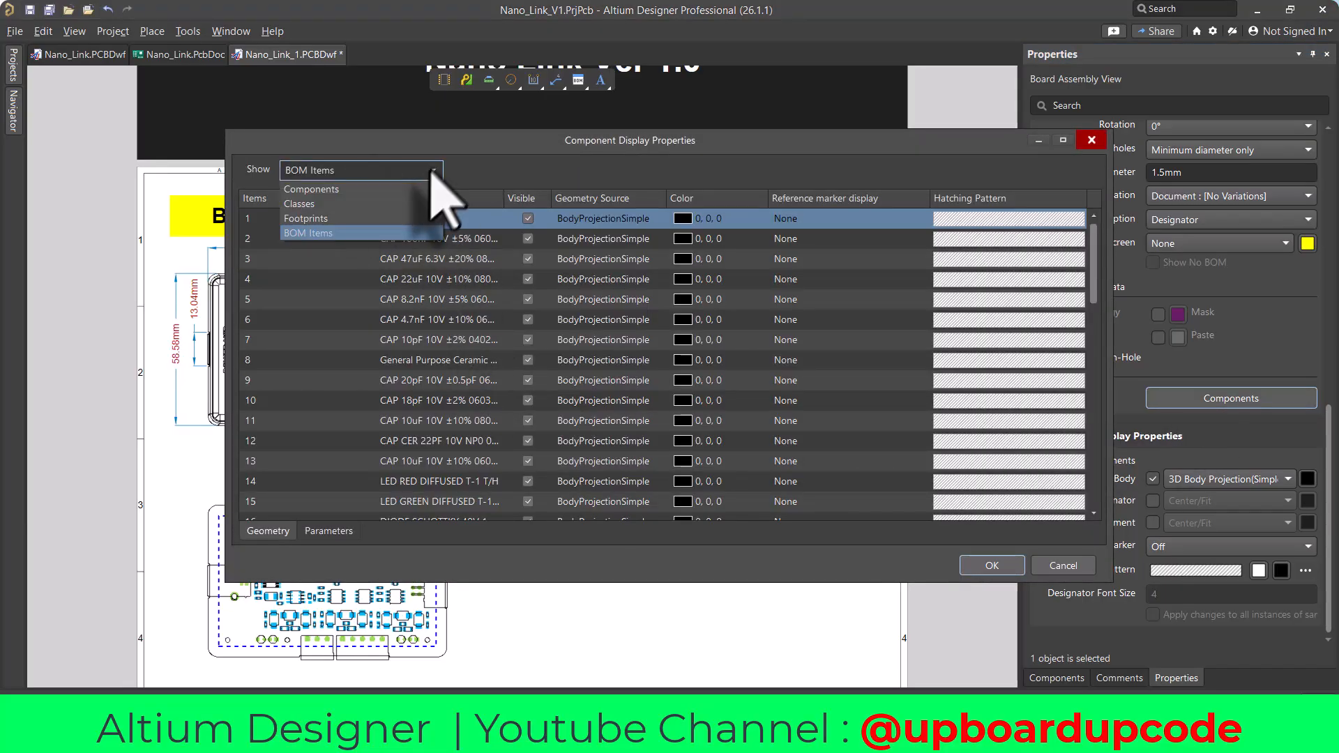
click(388, 216)
click(351, 201)
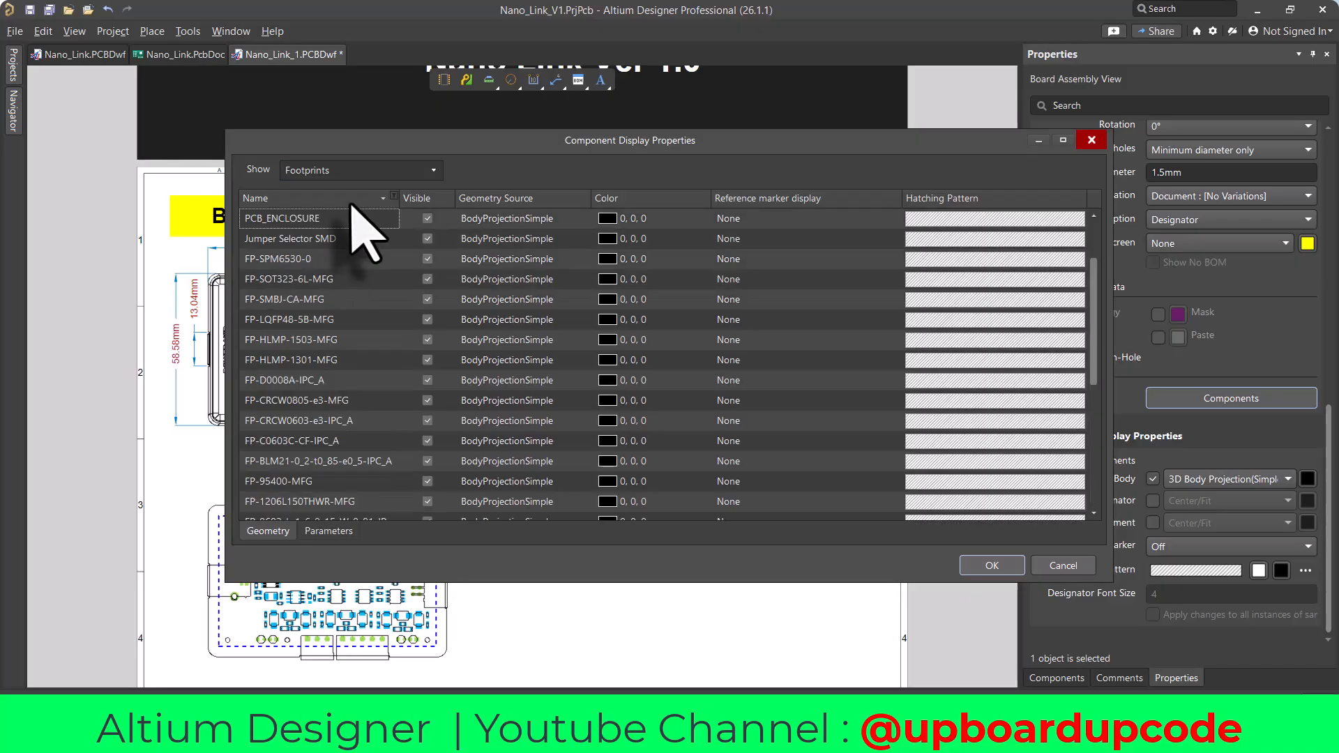
click(427, 219)
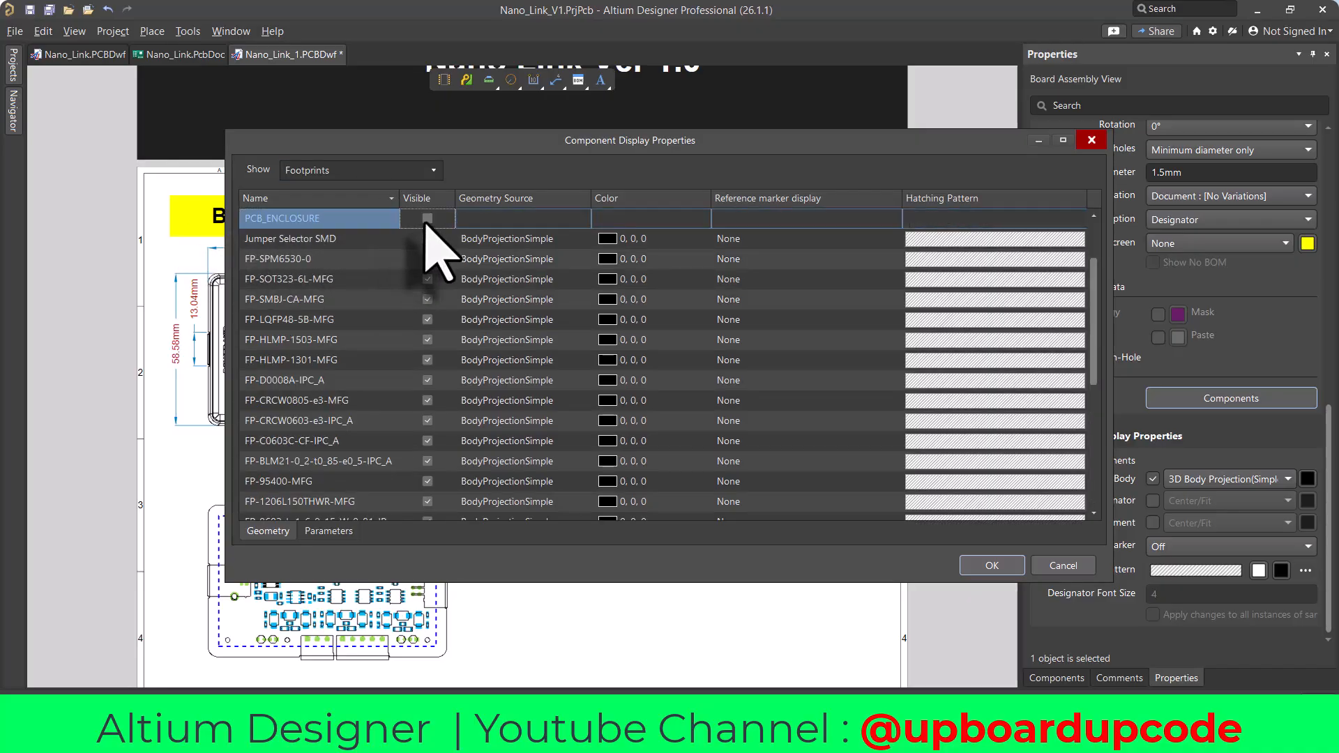
click(992, 566)
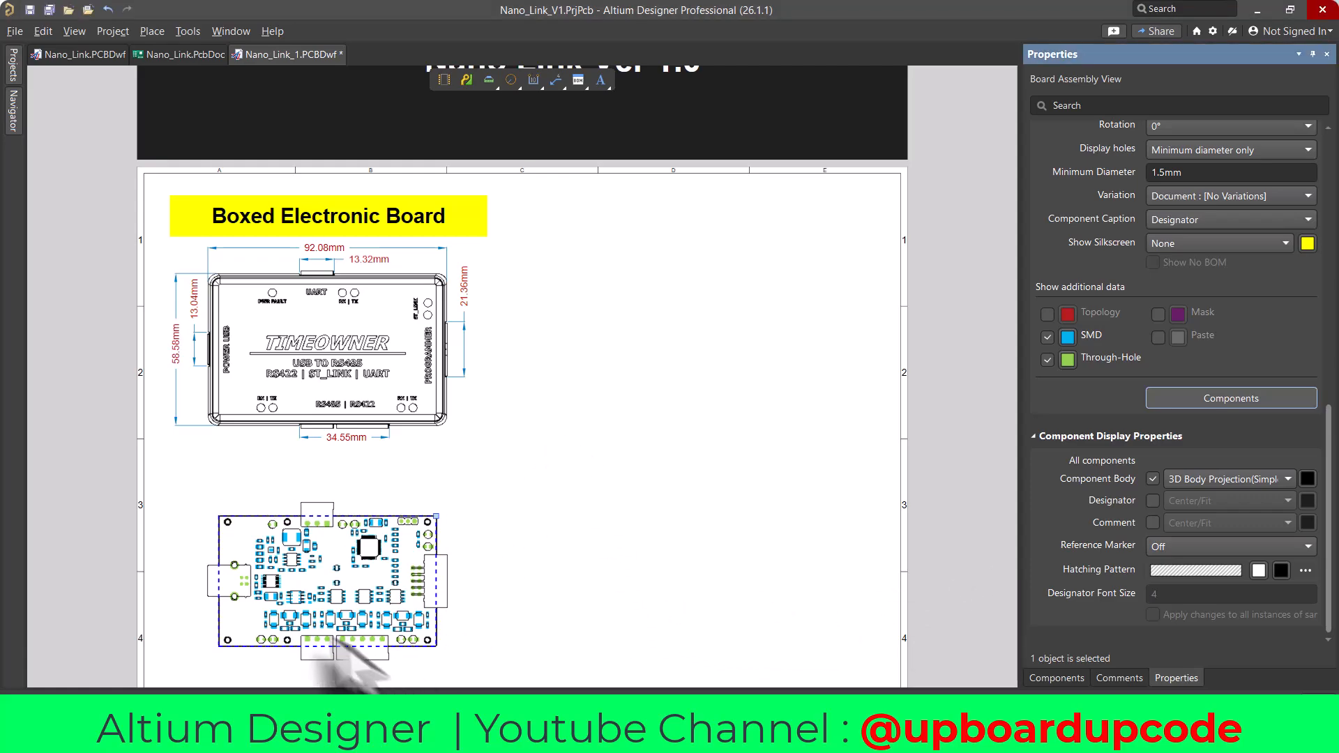
- Set the SMD and Through-Hole pad colours of the lower board view to red
click(1068, 337)
click(1090, 375)
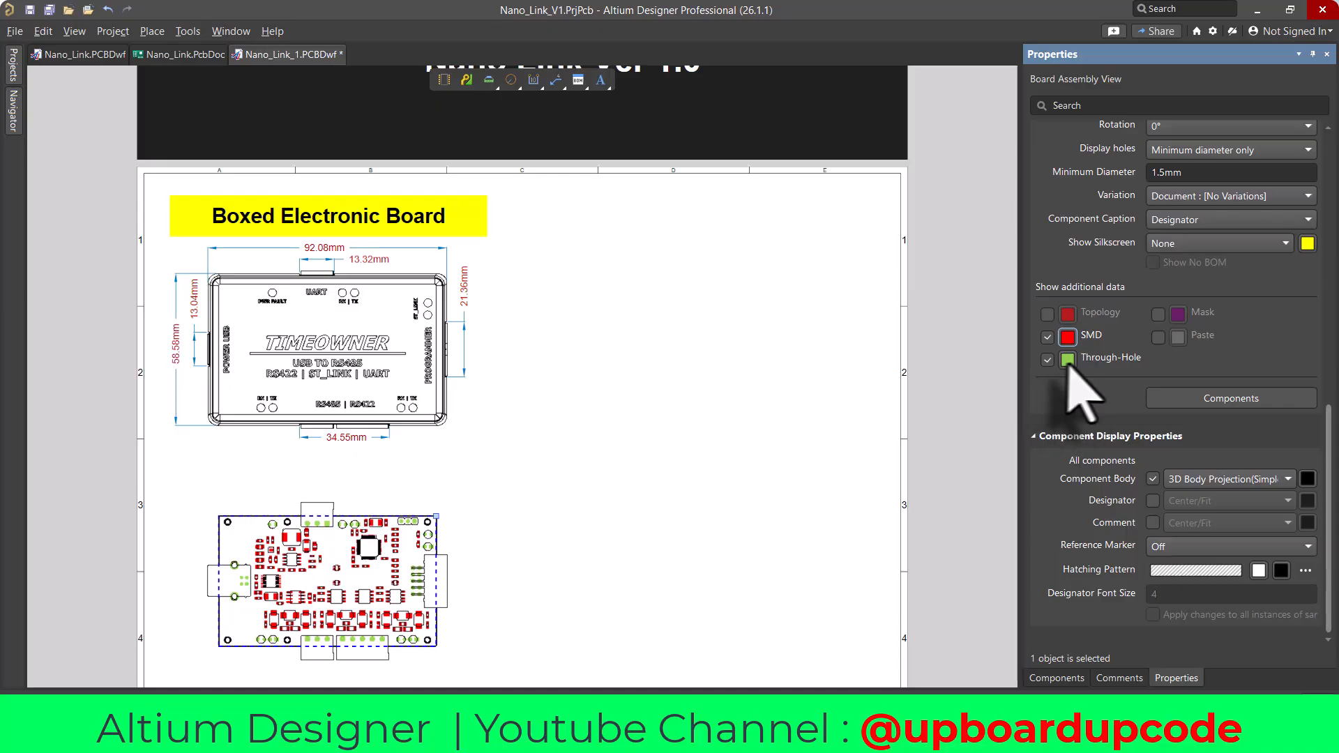
click(1068, 359)
click(1090, 396)
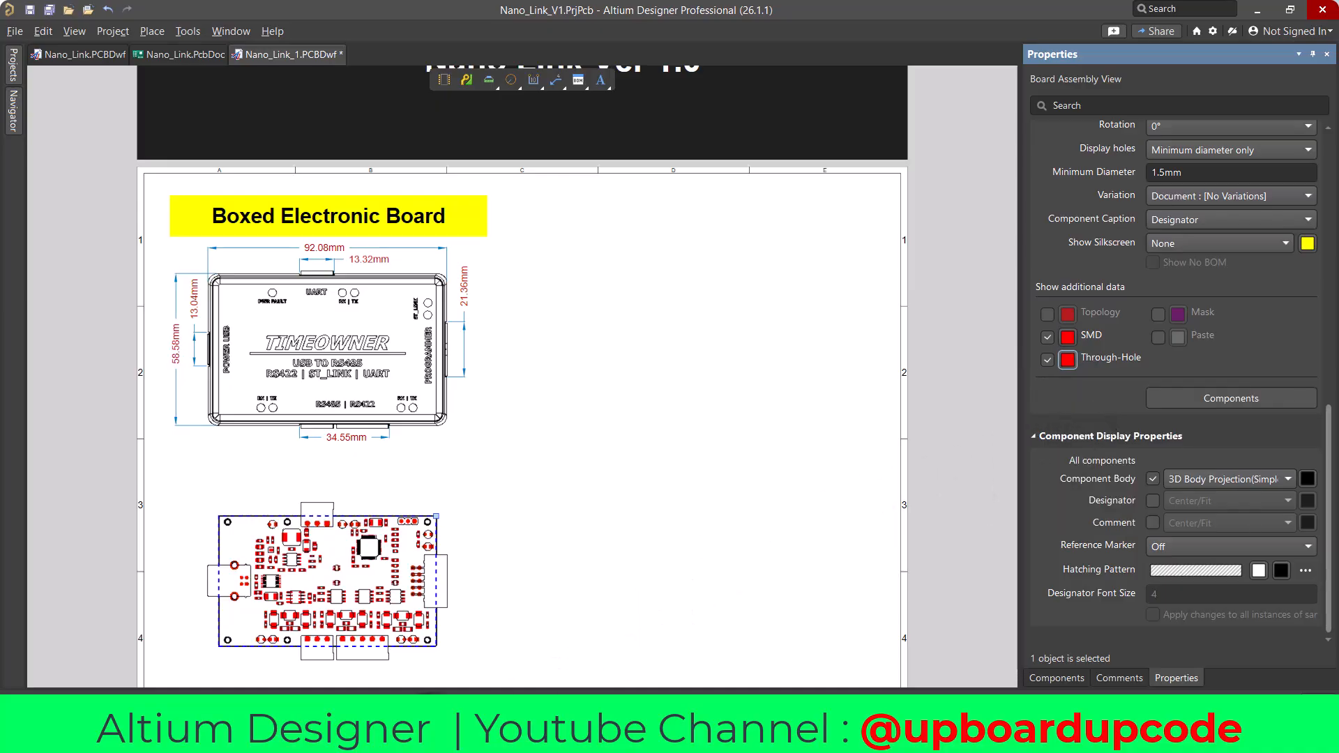
- Add linear dimensions to the lower board view for the board's overall width above it and overall height to its left
ctrl+scroll(279, 662, up, 4)
ctrl+scroll(279, 663, up, 1)
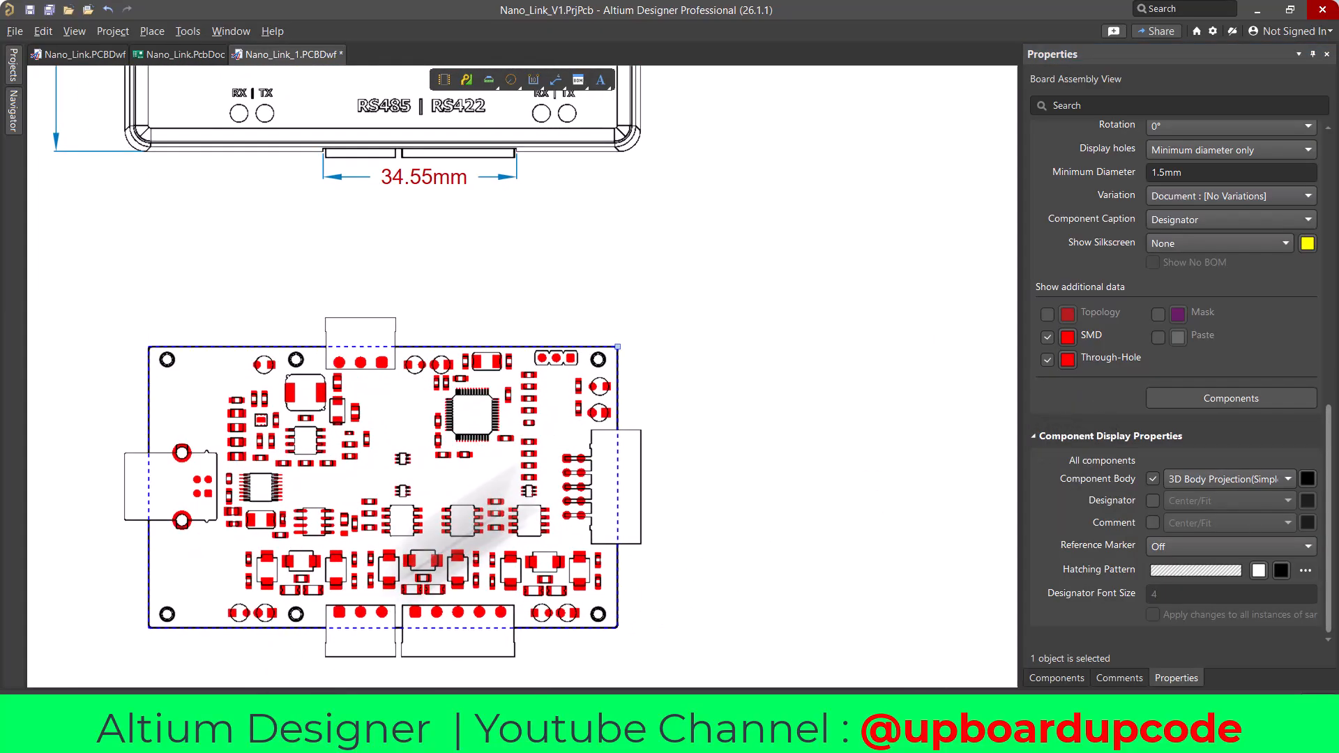
click(783, 275)
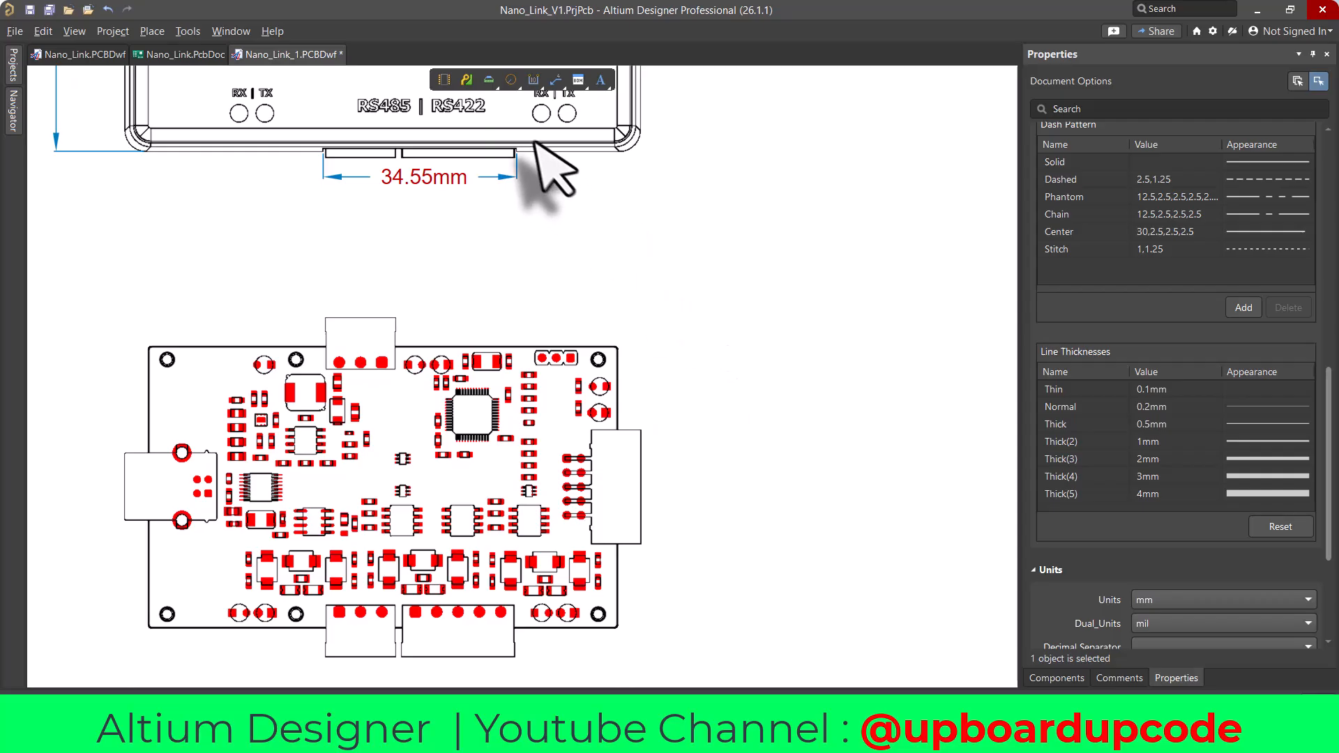
click(530, 82)
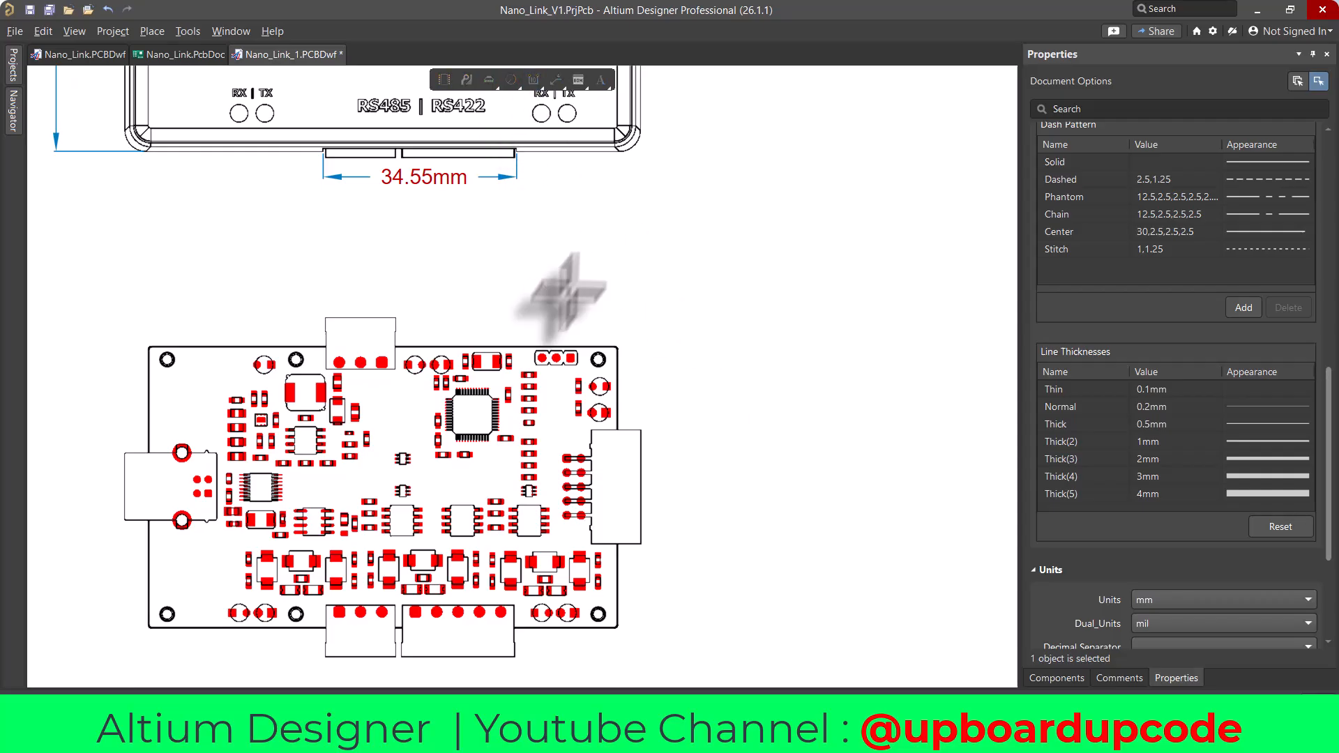
click(500, 342)
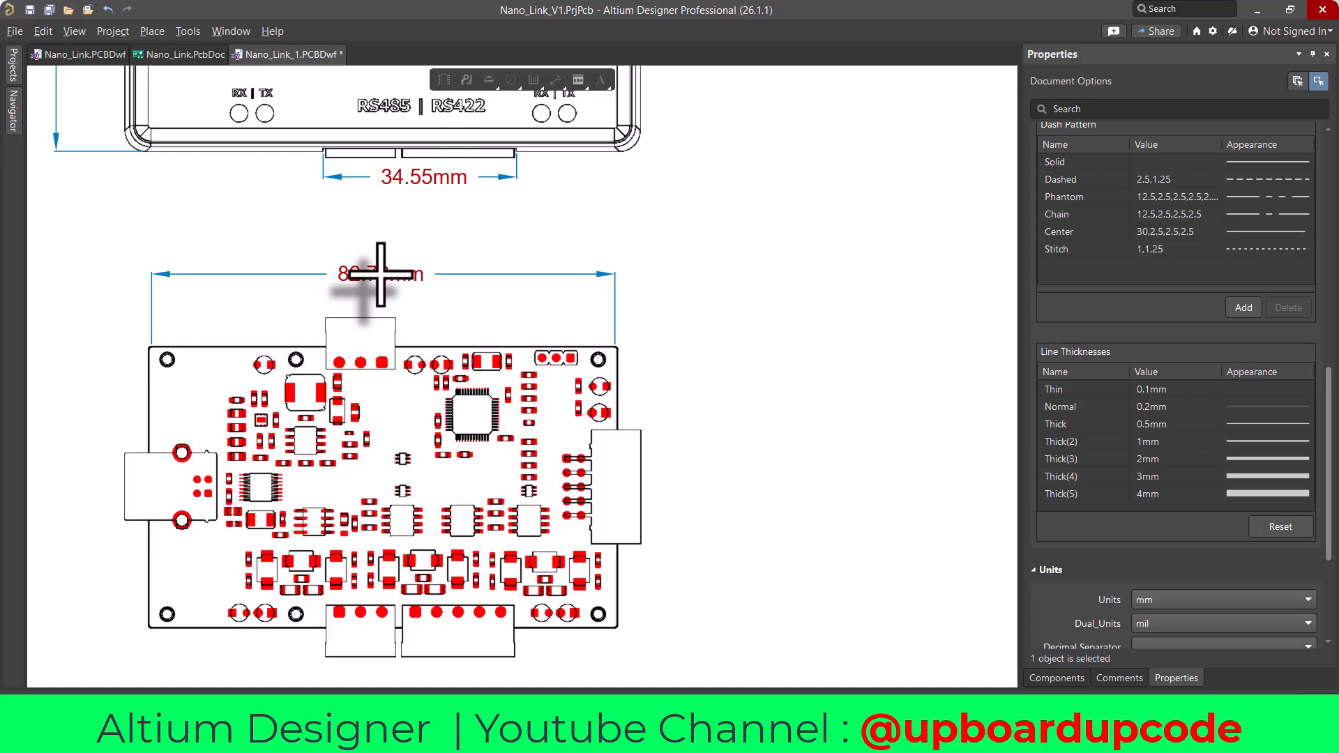
click(380, 275)
click(134, 432)
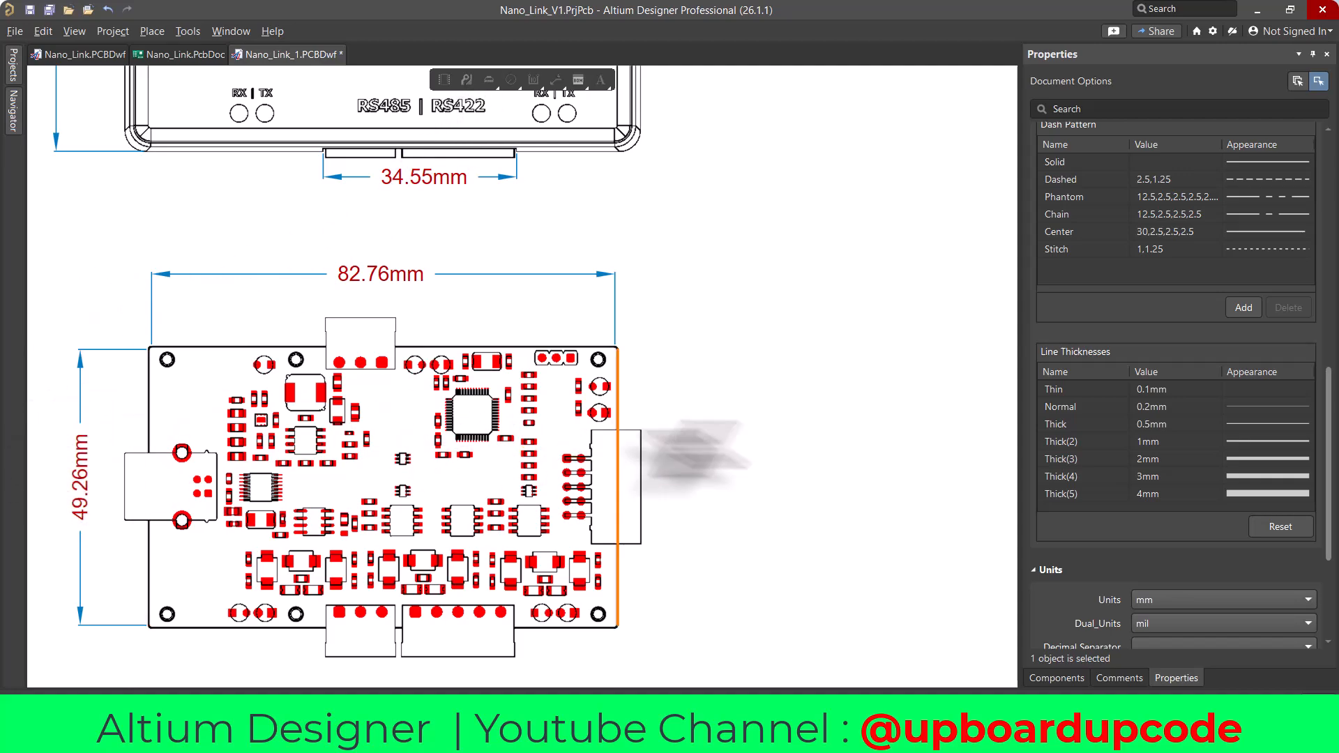
ctrl+scroll(126, 363, up, 5)
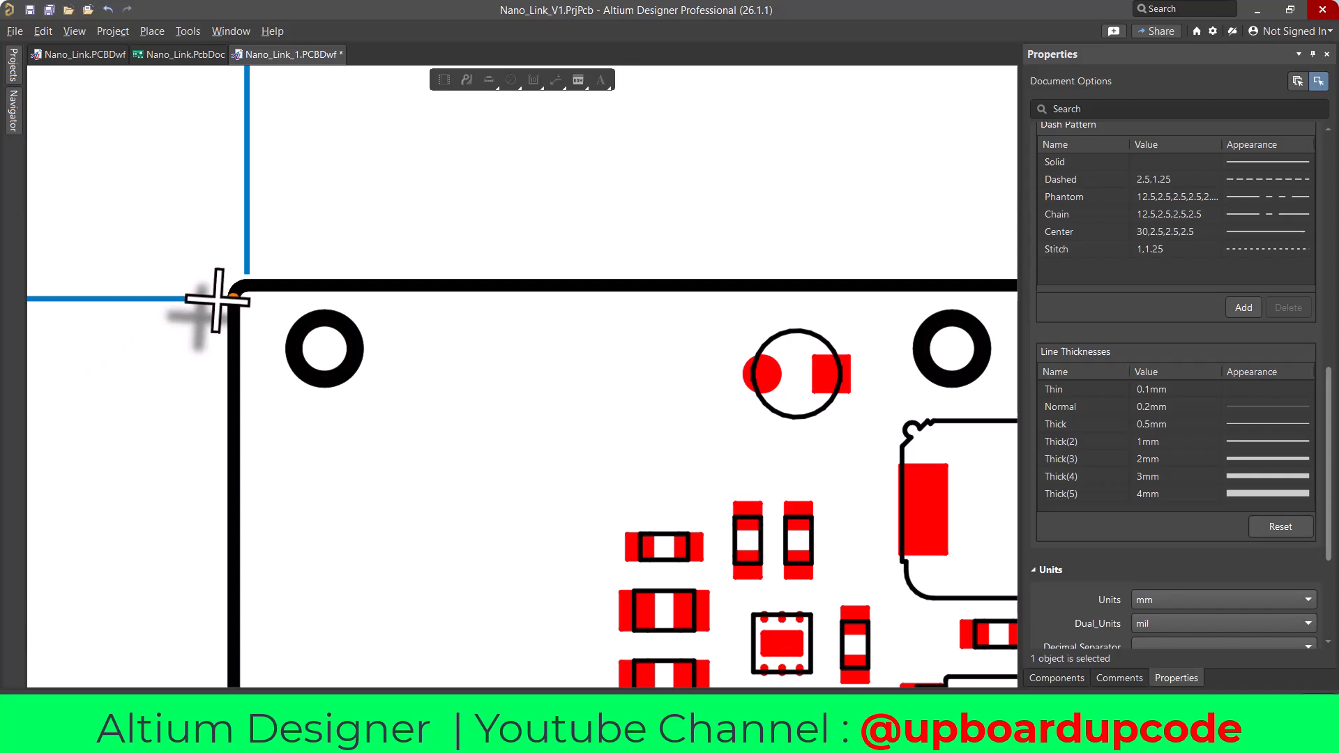
- Add a linear height dimension between the bare board's outer top and bottom edges, placed outside the existing height dimension
ctrl+scroll(215, 299, down, 5)
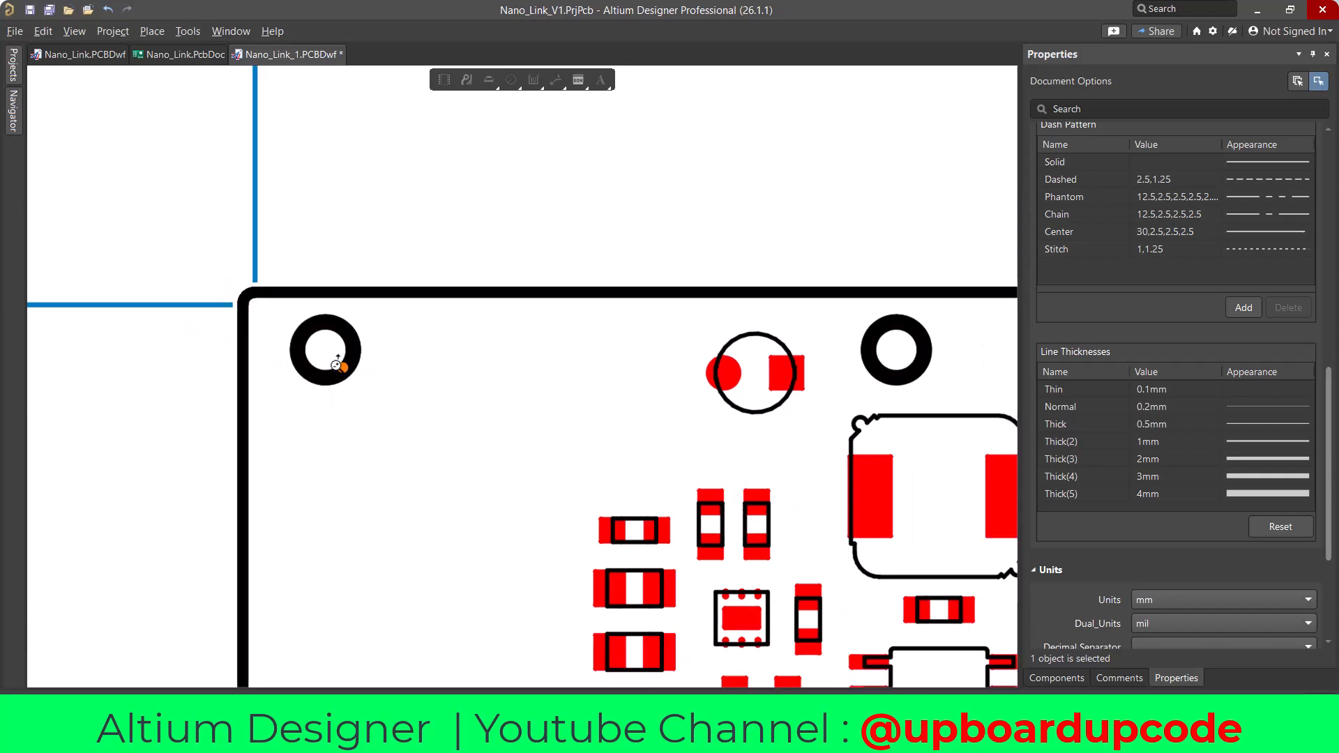
ctrl+scroll(222, 652, up, 2)
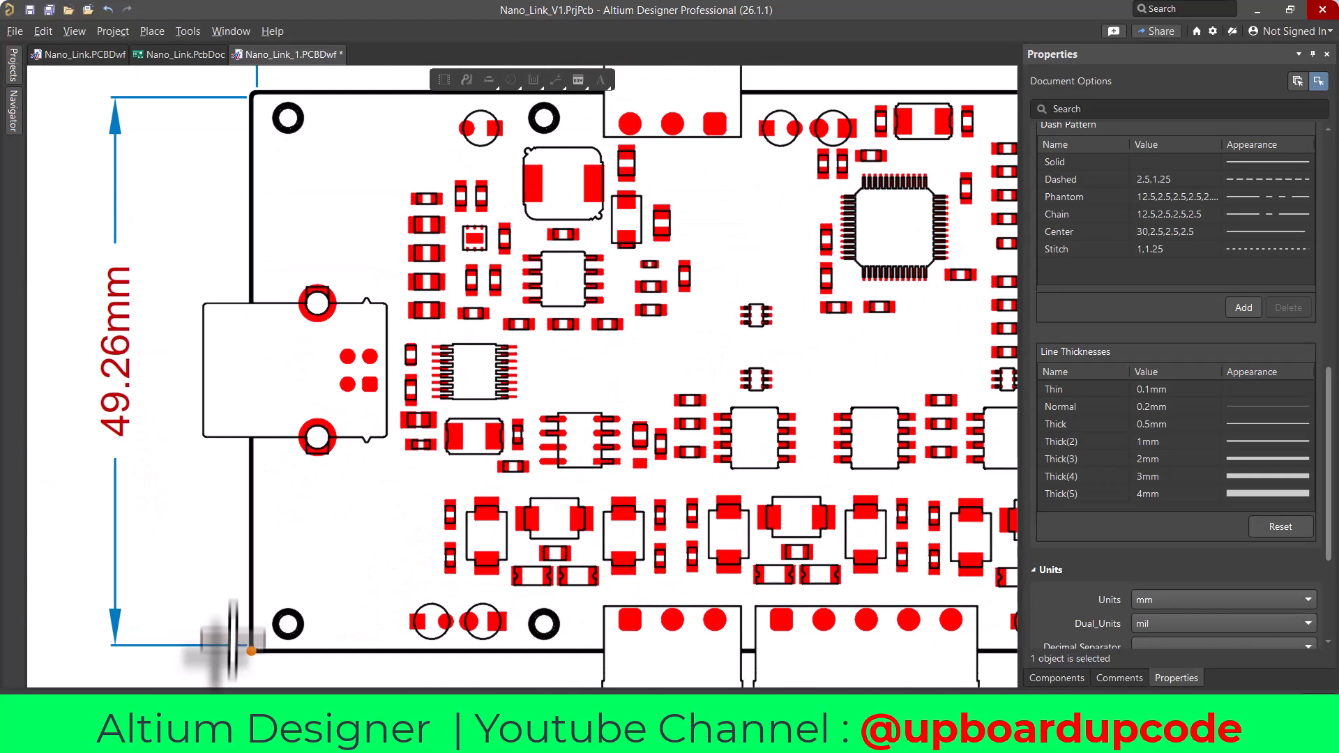
scroll(154, 345, up, 3)
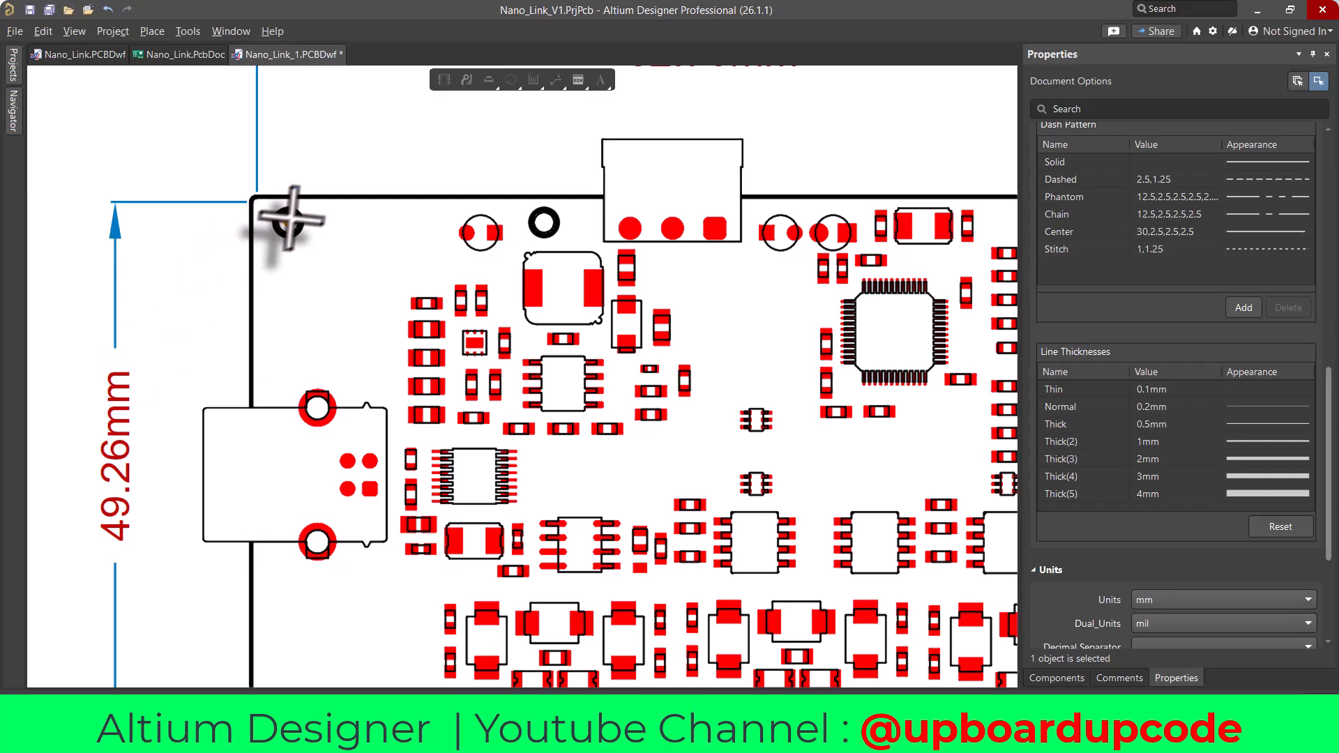
click(326, 201)
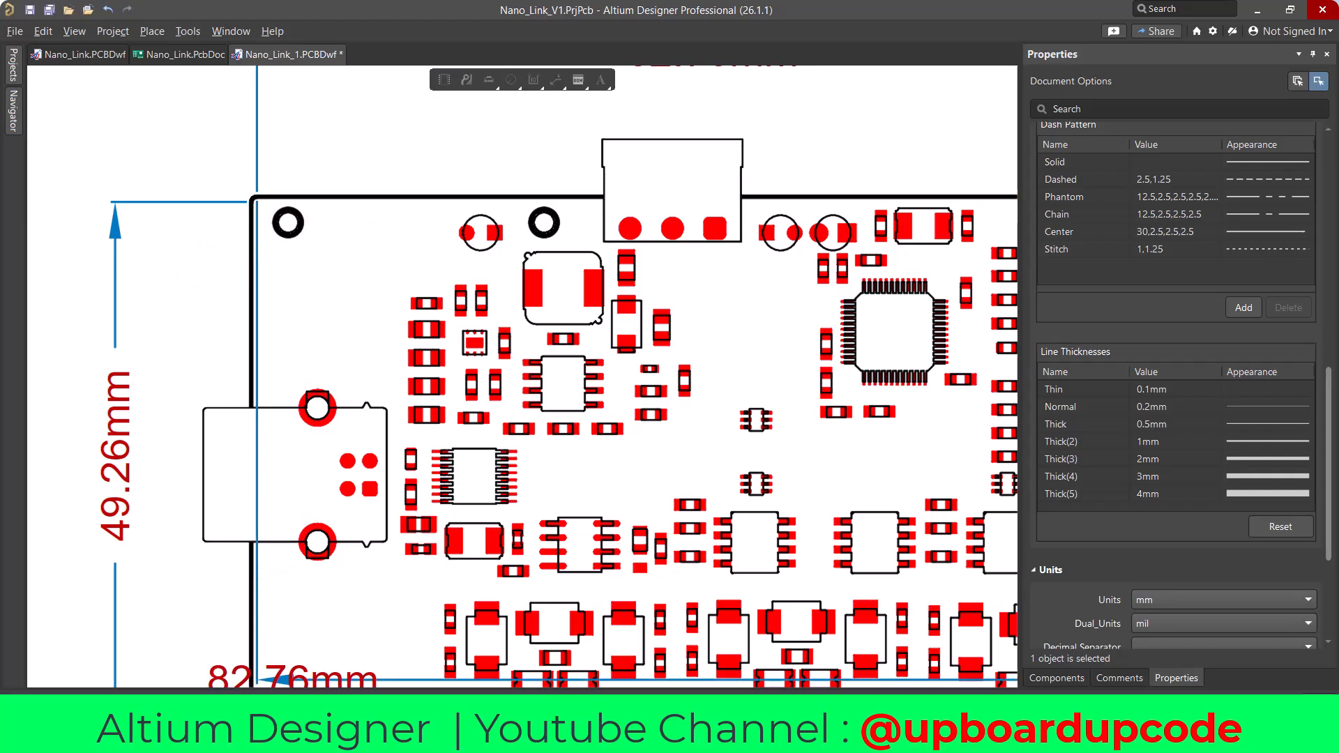
scroll(359, 364, down, 6)
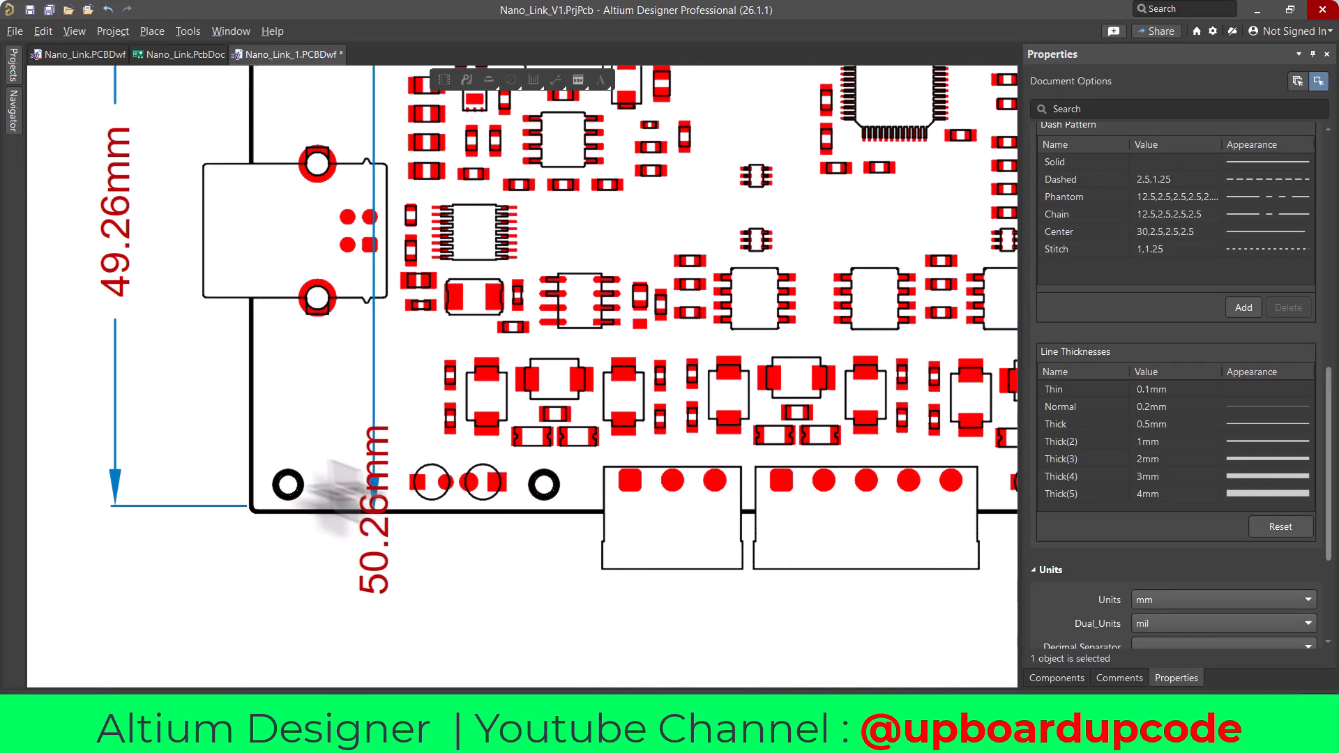
ctrl+scroll(189, 481, down, 4)
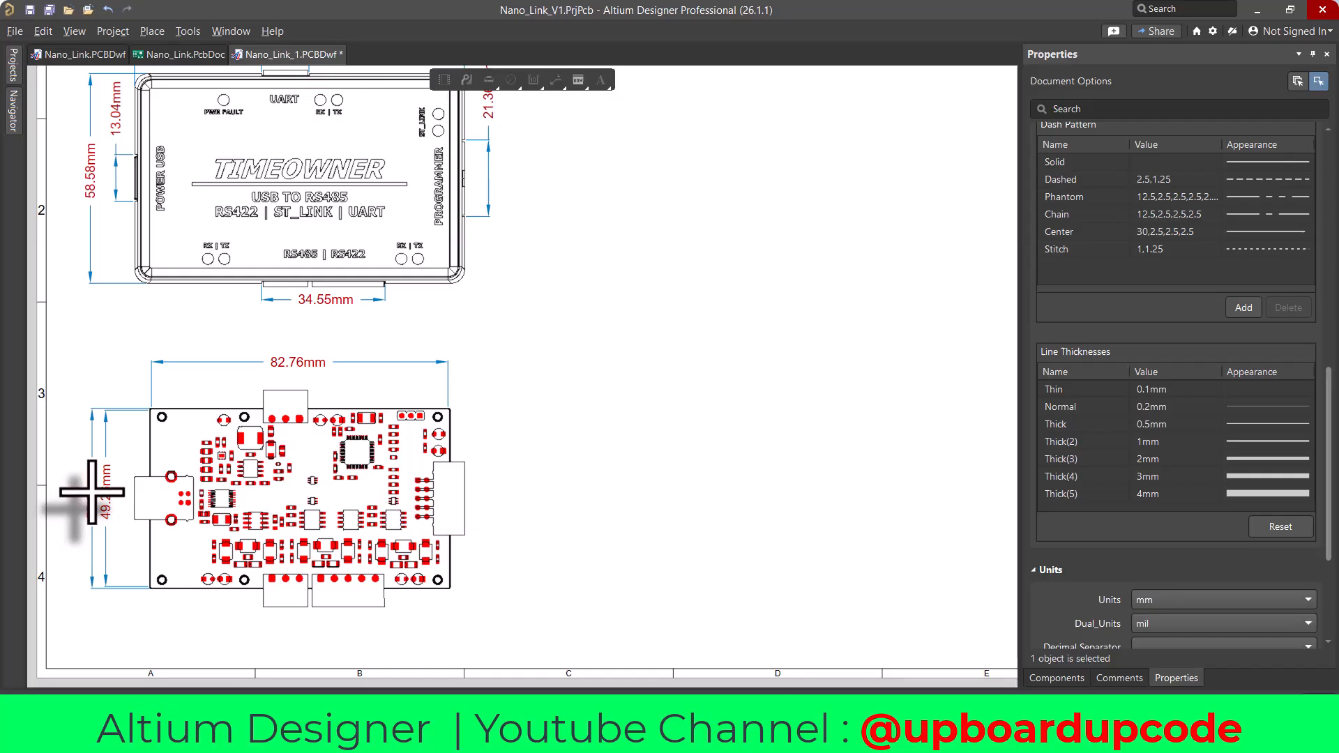
ctrl+scroll(120, 598, up, 5)
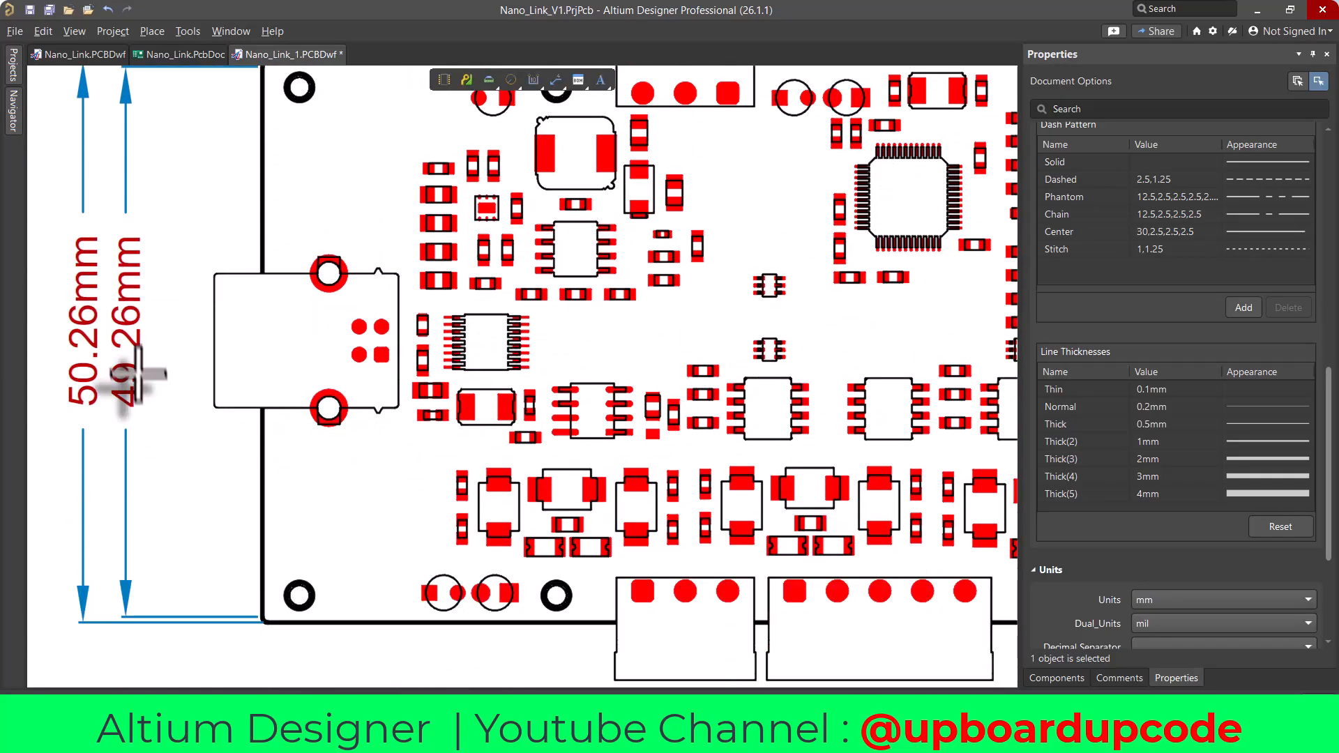
- Delete the inner height dimension and the overall width dimension from the bare board view
click(137, 374)
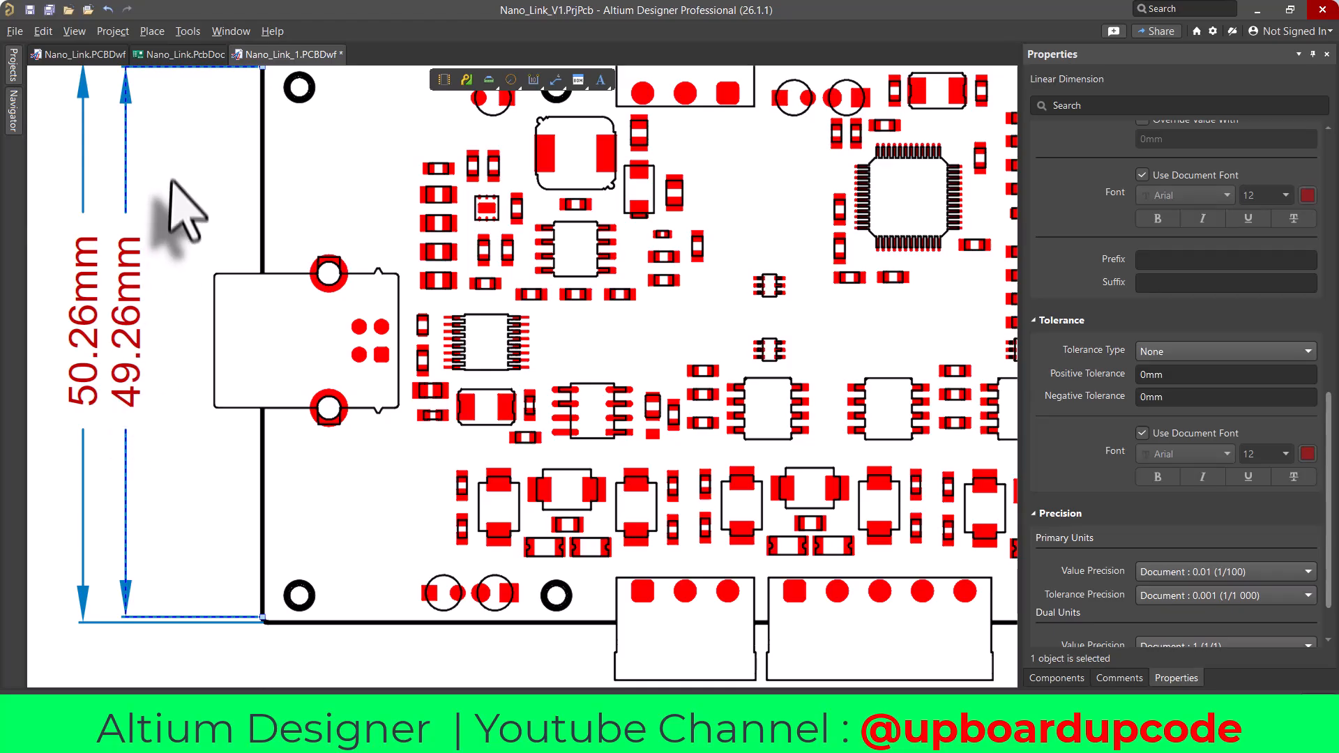
scroll(129, 269, up, 1)
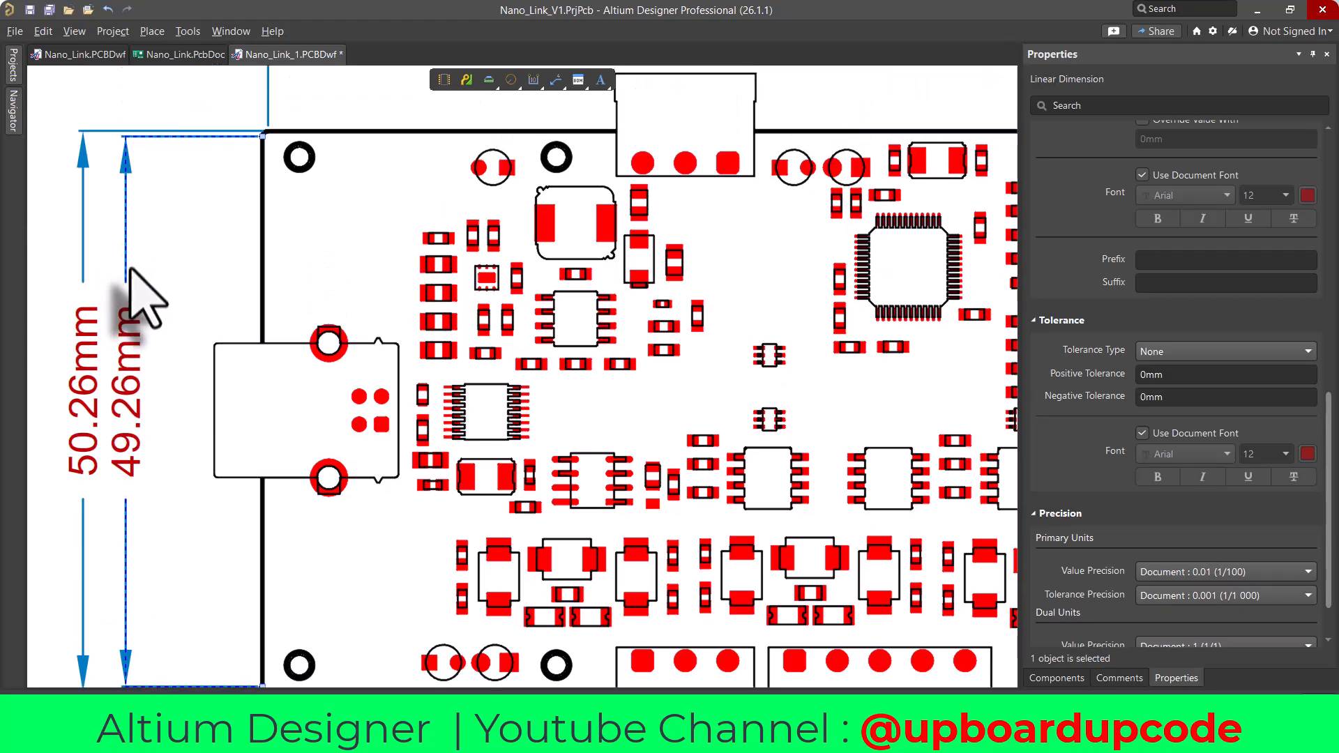
key(Delete)
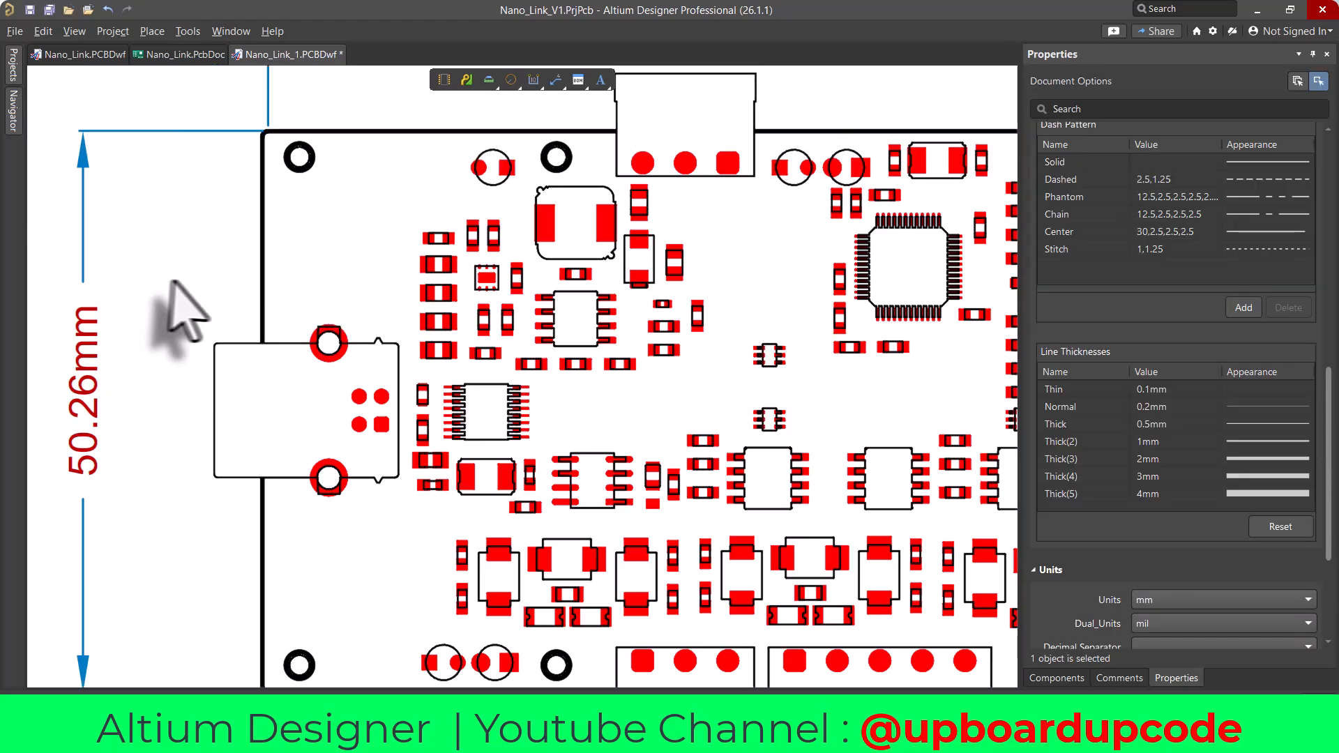
ctrl+scroll(214, 272, down, 4)
middle_drag(214, 272, 215, 277)
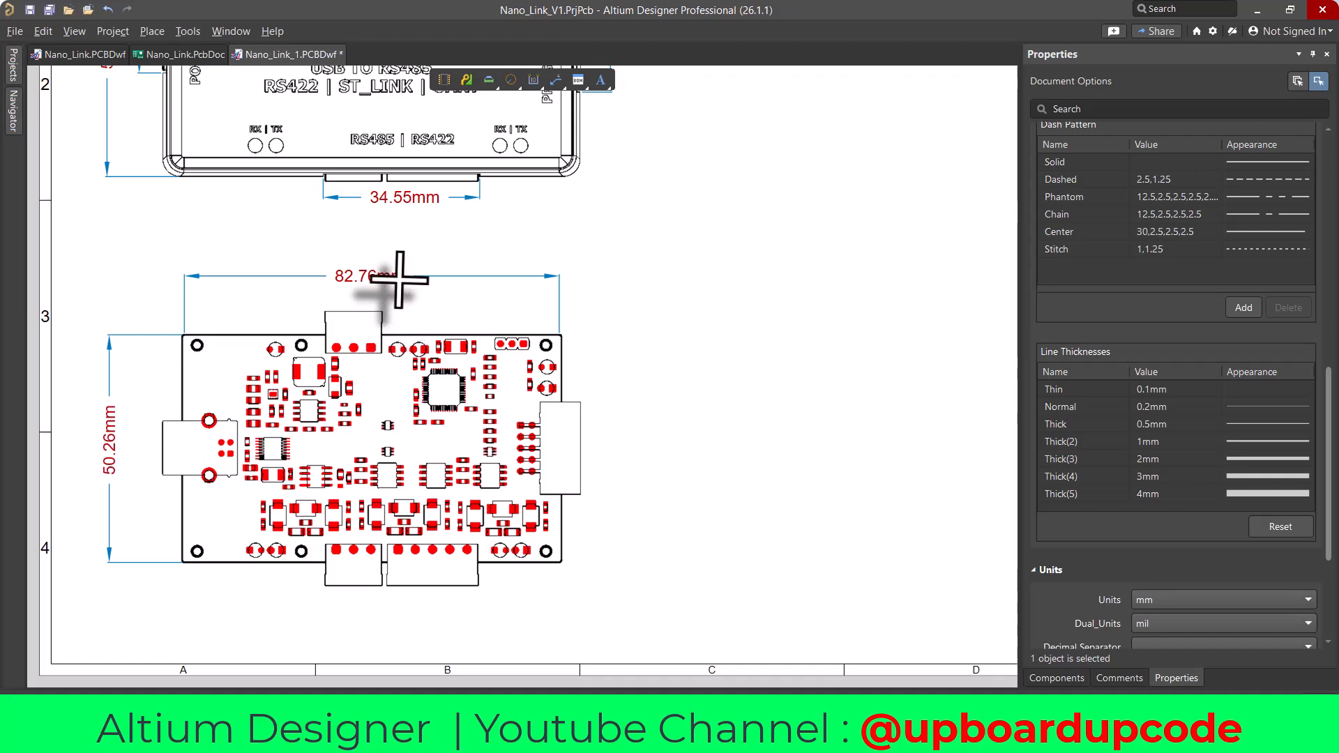
click(399, 277)
key(Delete)
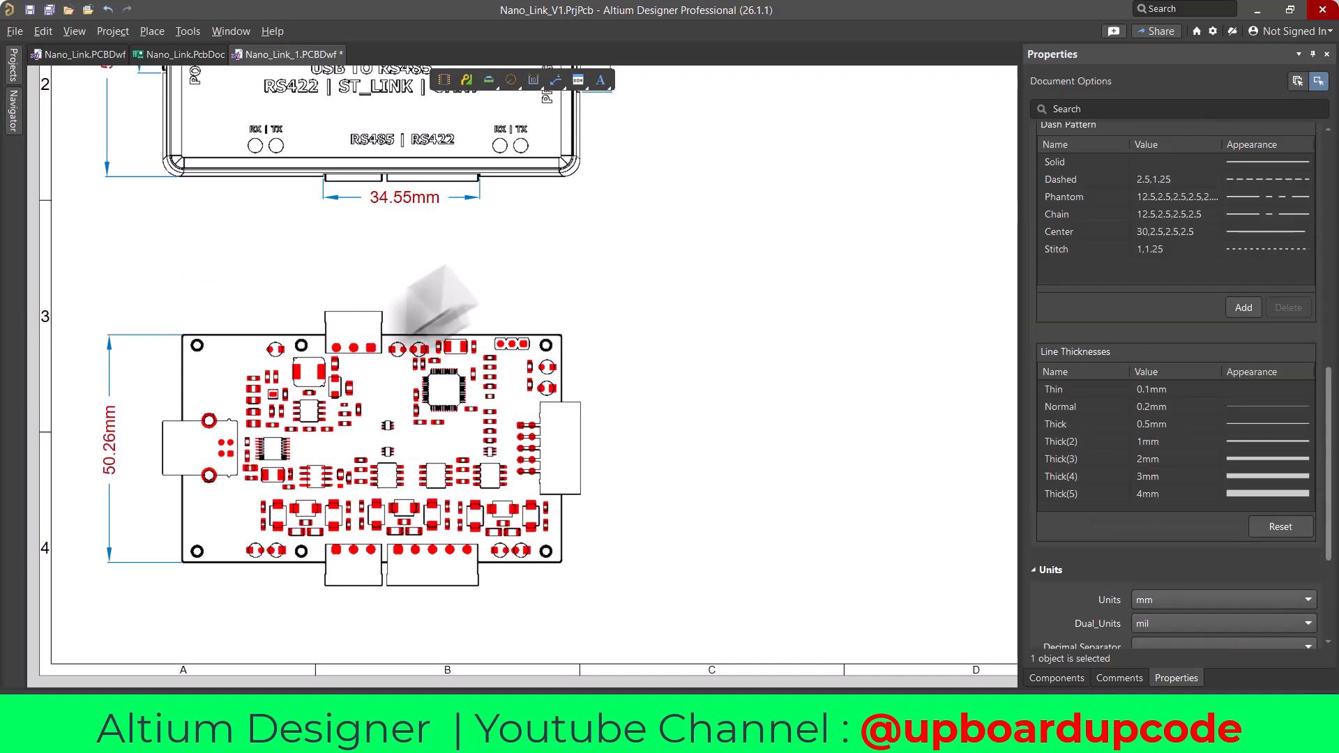
- Add a linear dimension above the bare board for its overall width between the outer side edges
ctrl+scroll(558, 380, up, 5)
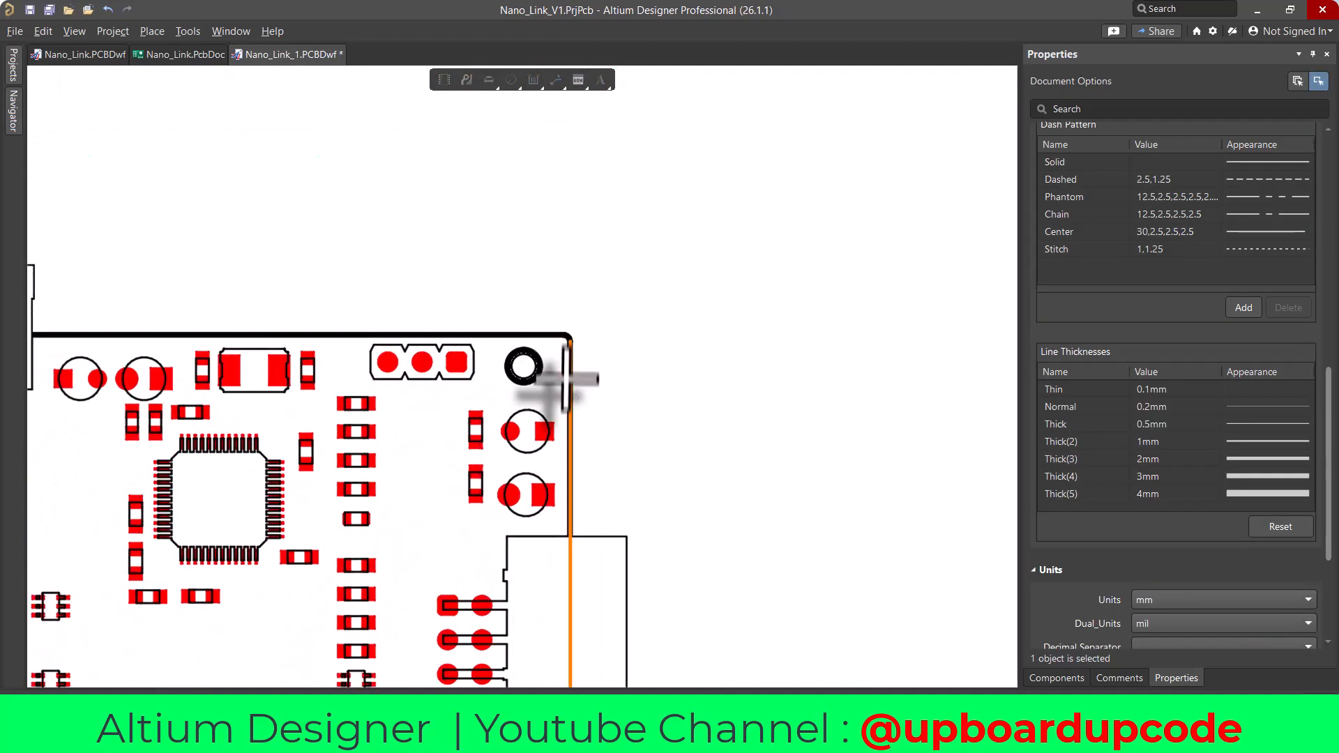
ctrl+scroll(551, 380, down, 6)
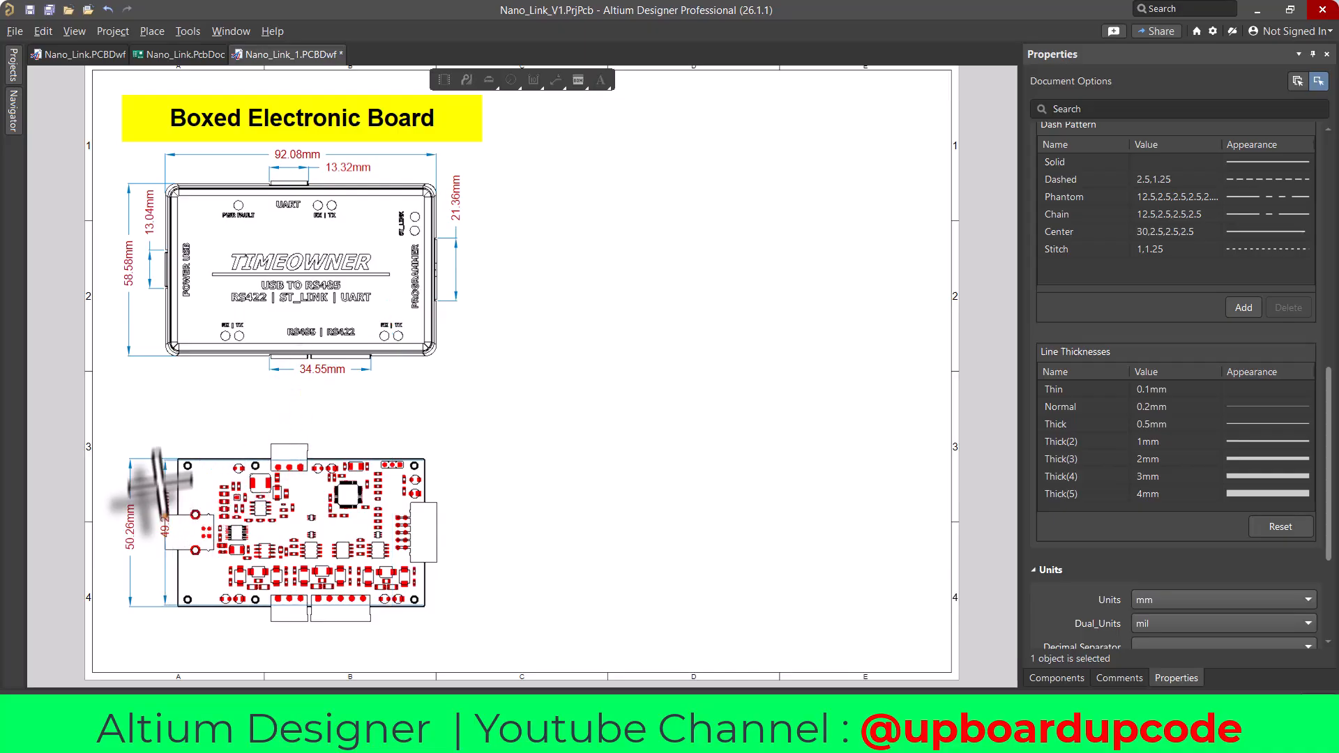
ctrl+scroll(168, 488, up, 4)
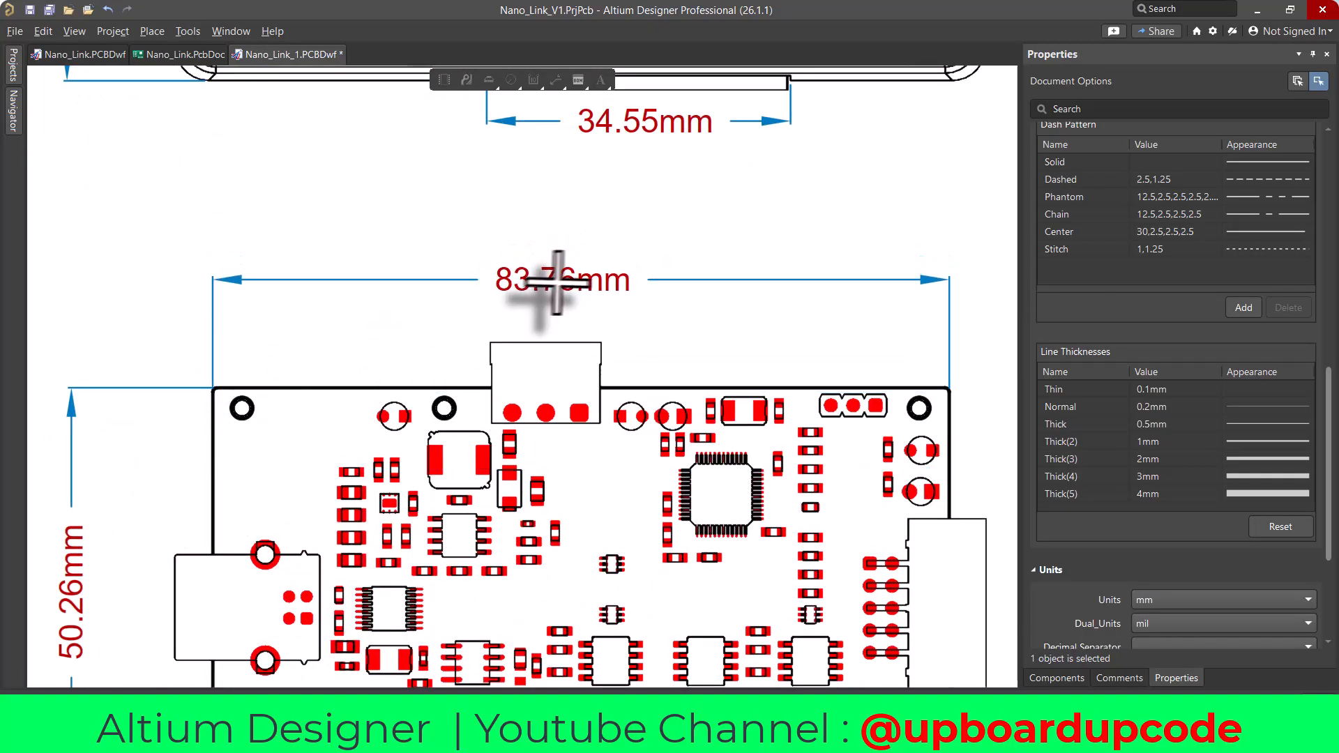
click(551, 272)
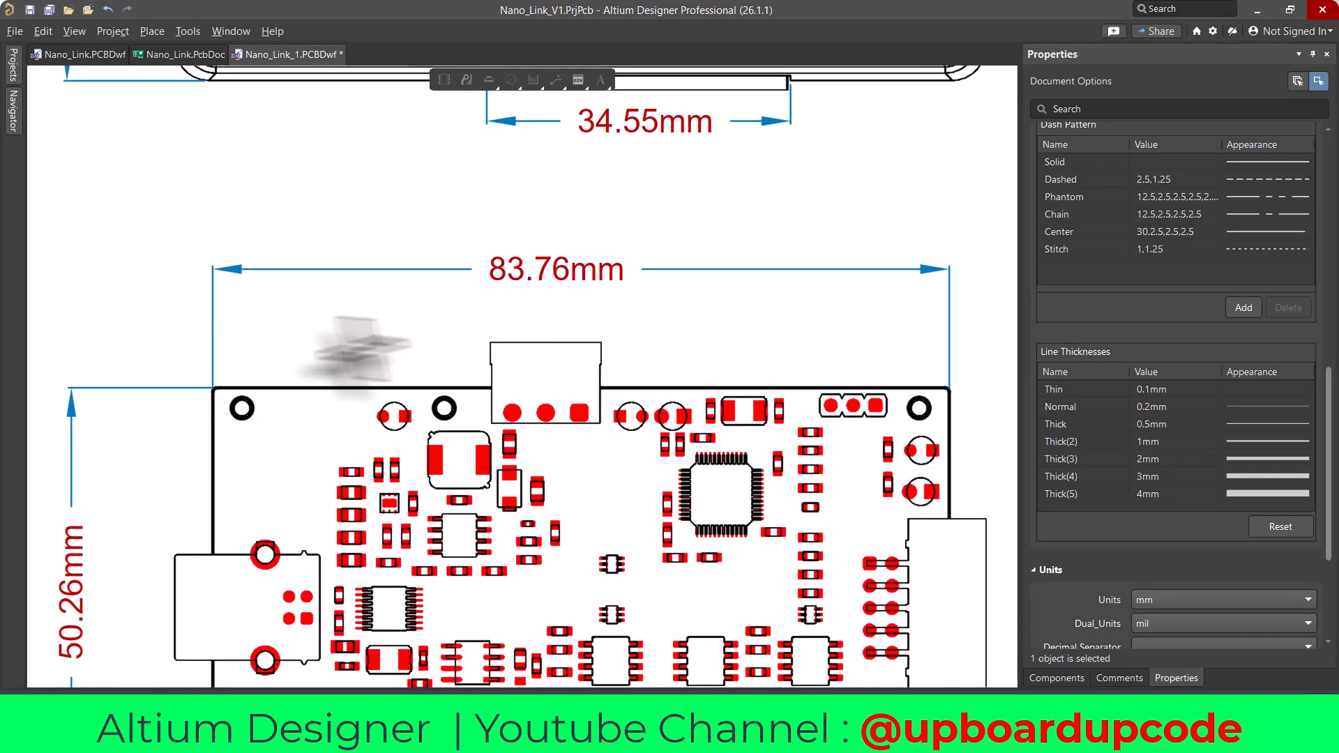
ctrl+scroll(318, 311, down, 3)
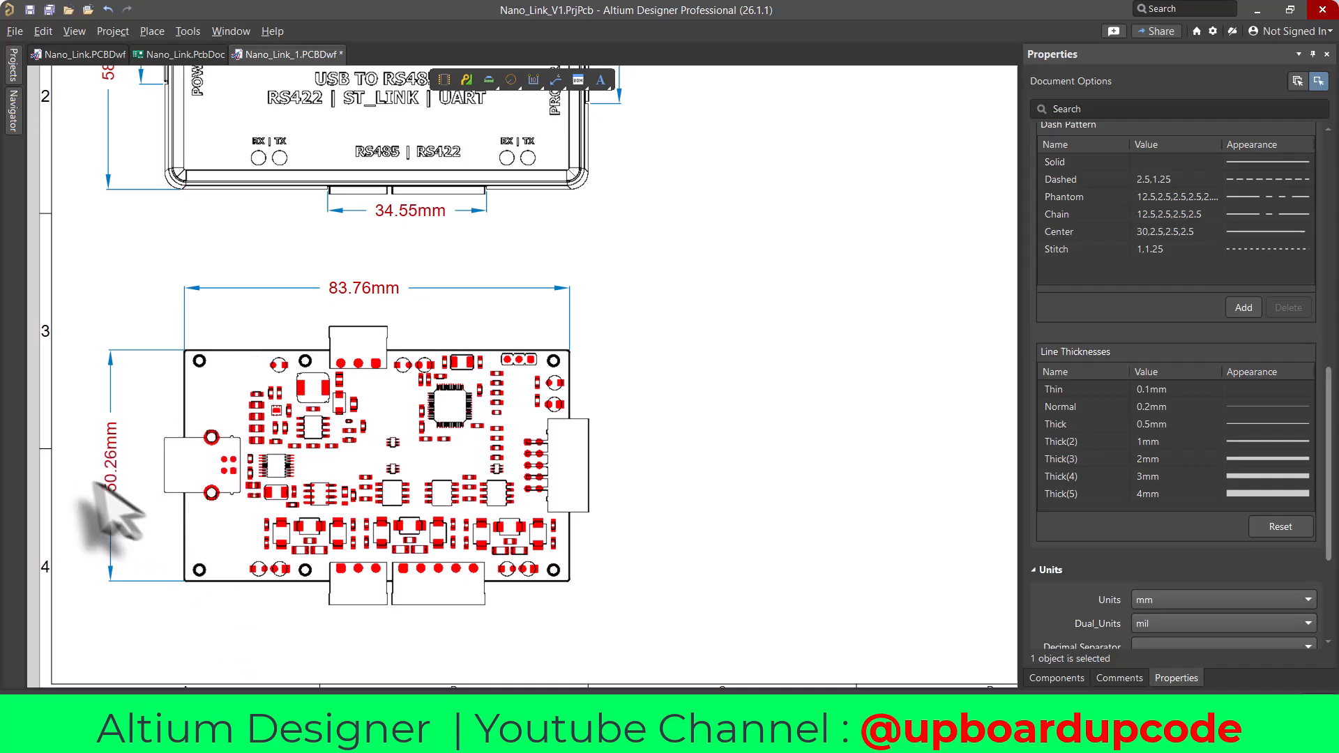
ctrl+scroll(175, 345, up, 6)
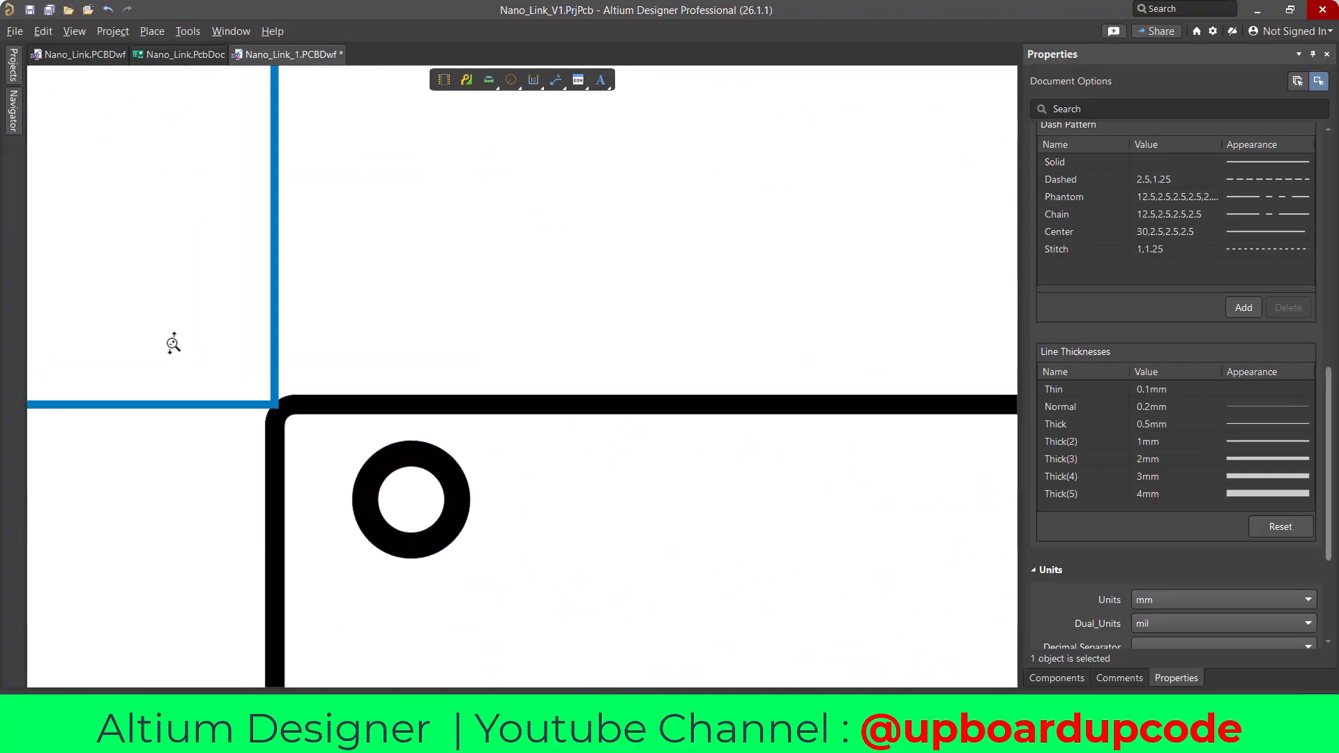
ctrl+scroll(334, 417, down, 6)
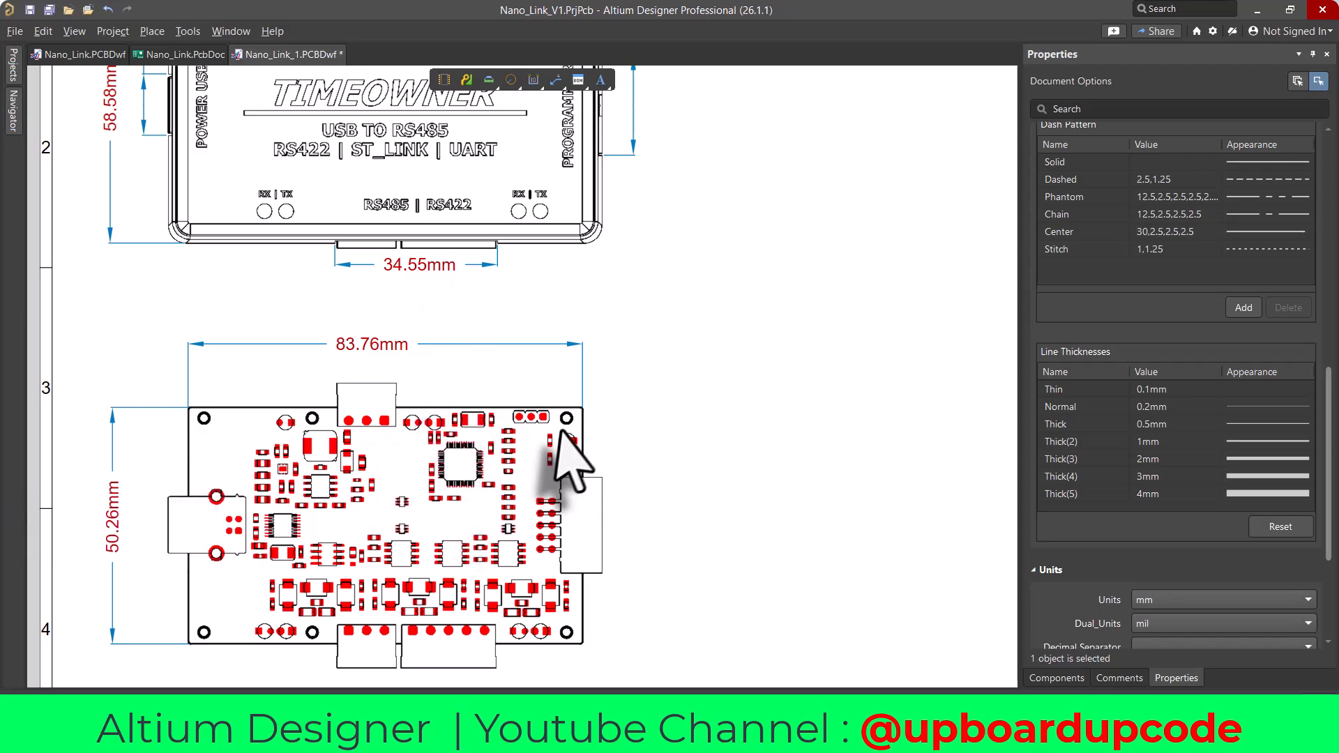
ctrl+scroll(511, 424, up, 2)
ctrl+scroll(511, 426, down, 4)
ctrl+scroll(403, 479, up, 3)
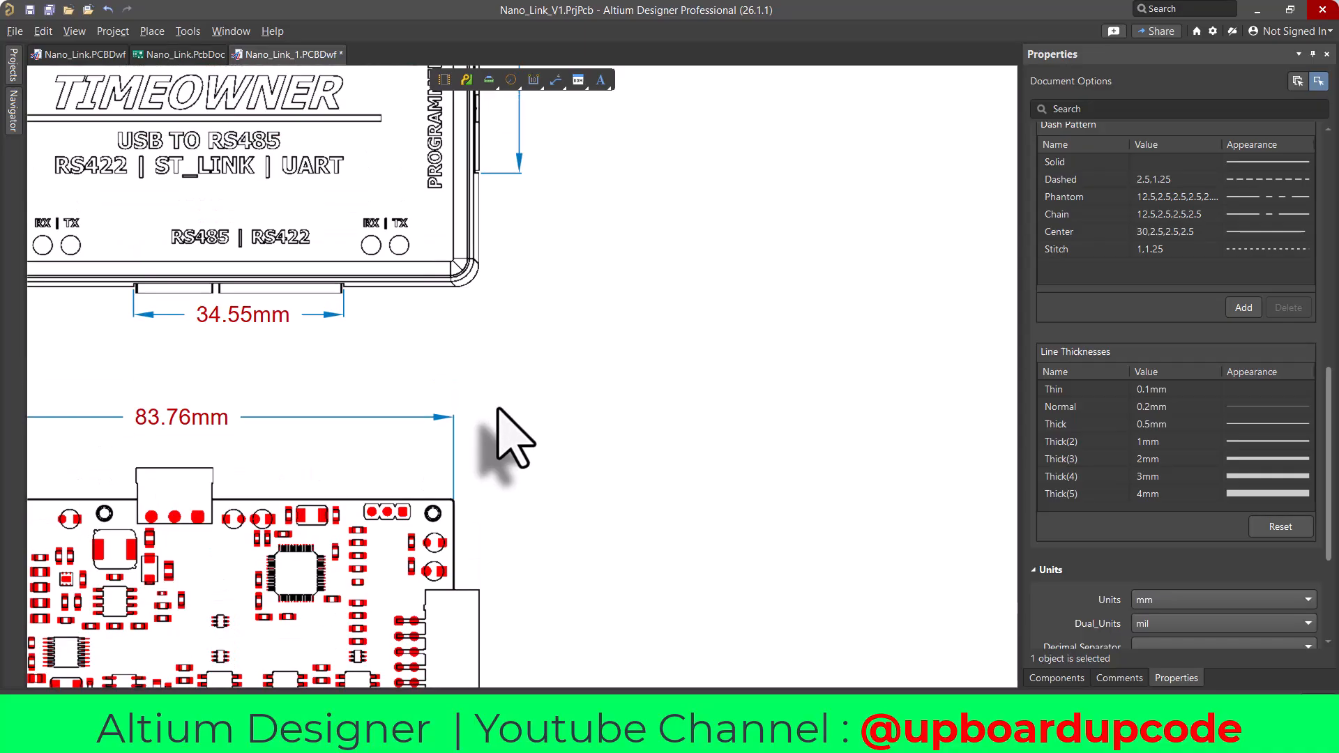
- Add a linear dimension for the height of the connector on the bare board's right edge, placed to the connector's right
scroll(498, 412, up, 2)
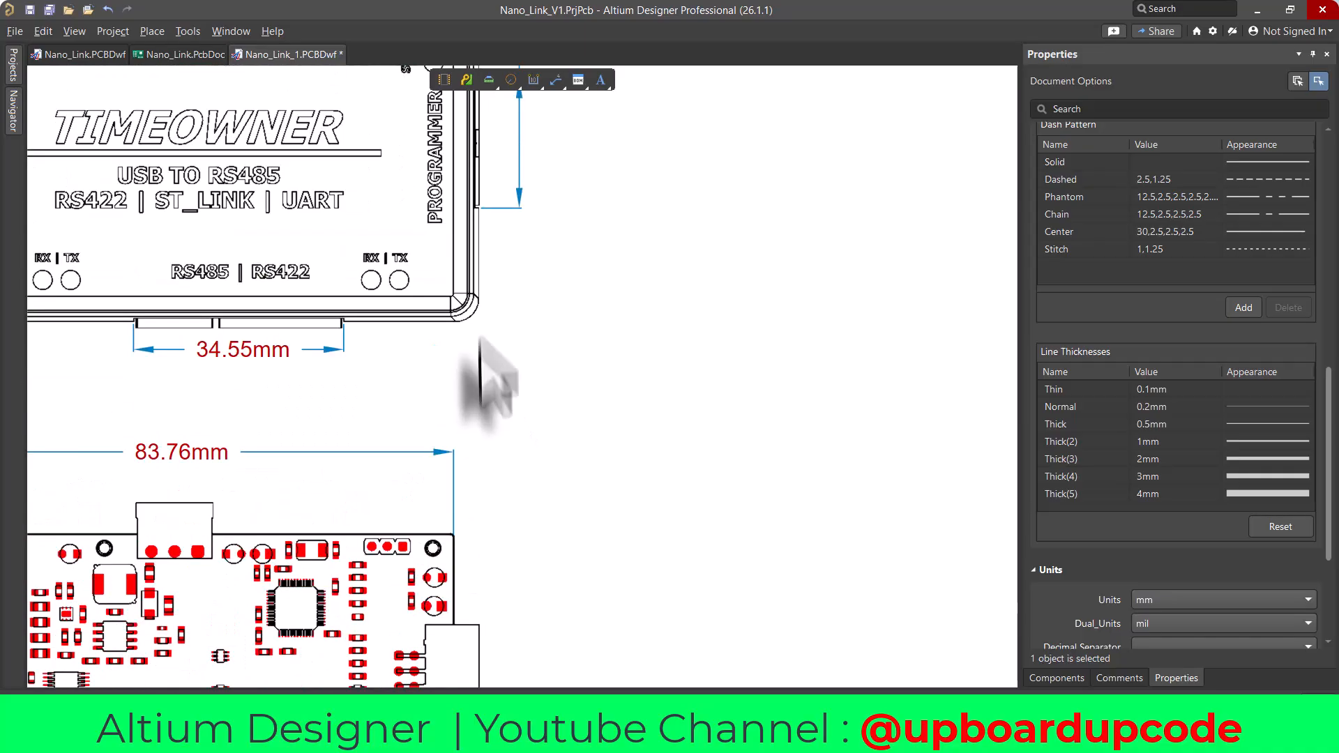
click(530, 82)
scroll(509, 634, down, 3)
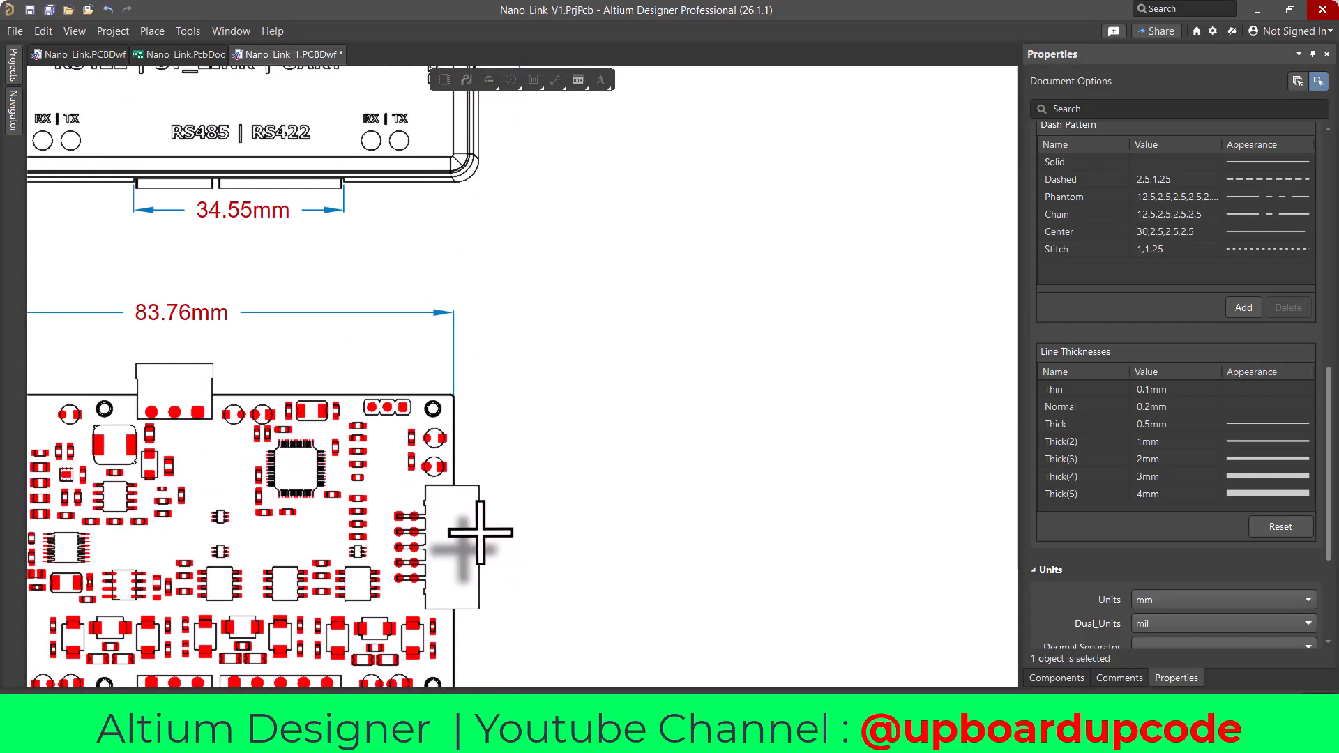
ctrl+scroll(479, 533, up, 5)
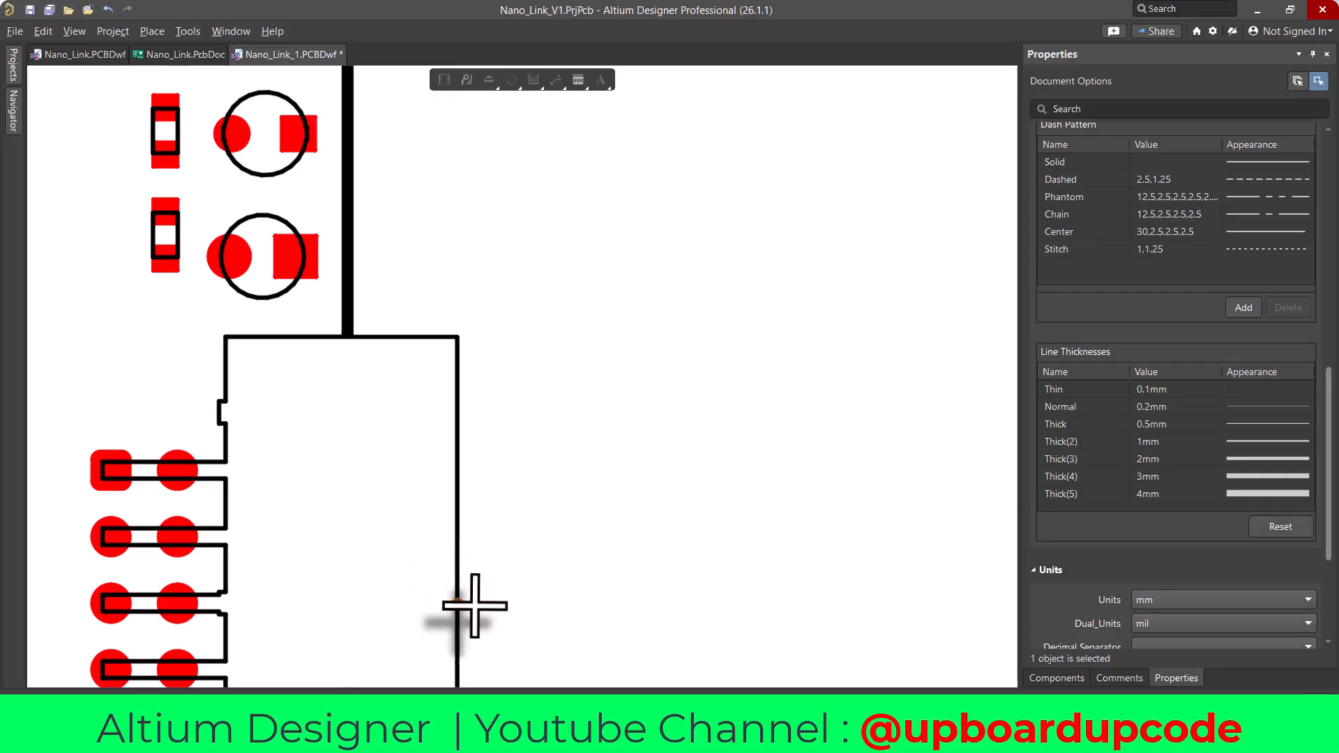
click(404, 342)
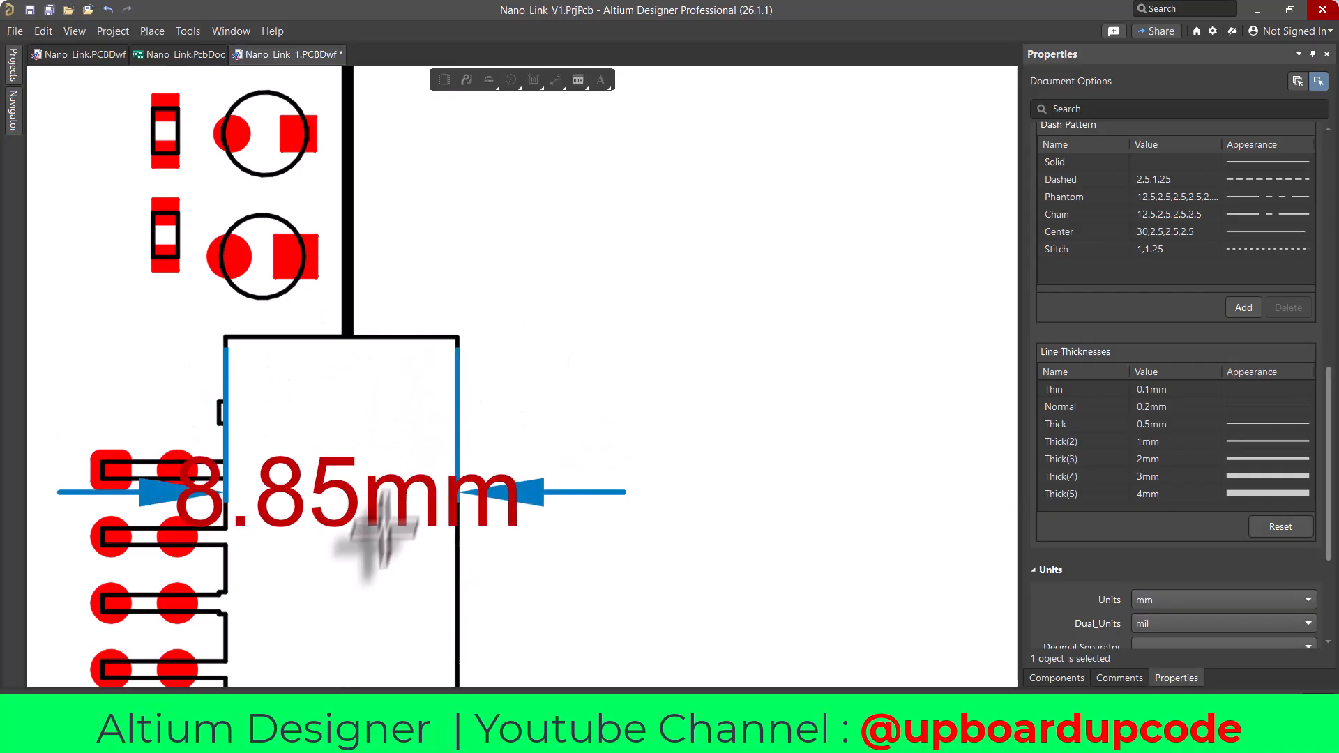
ctrl+scroll(371, 590, down, 3)
scroll(441, 405, down, 3)
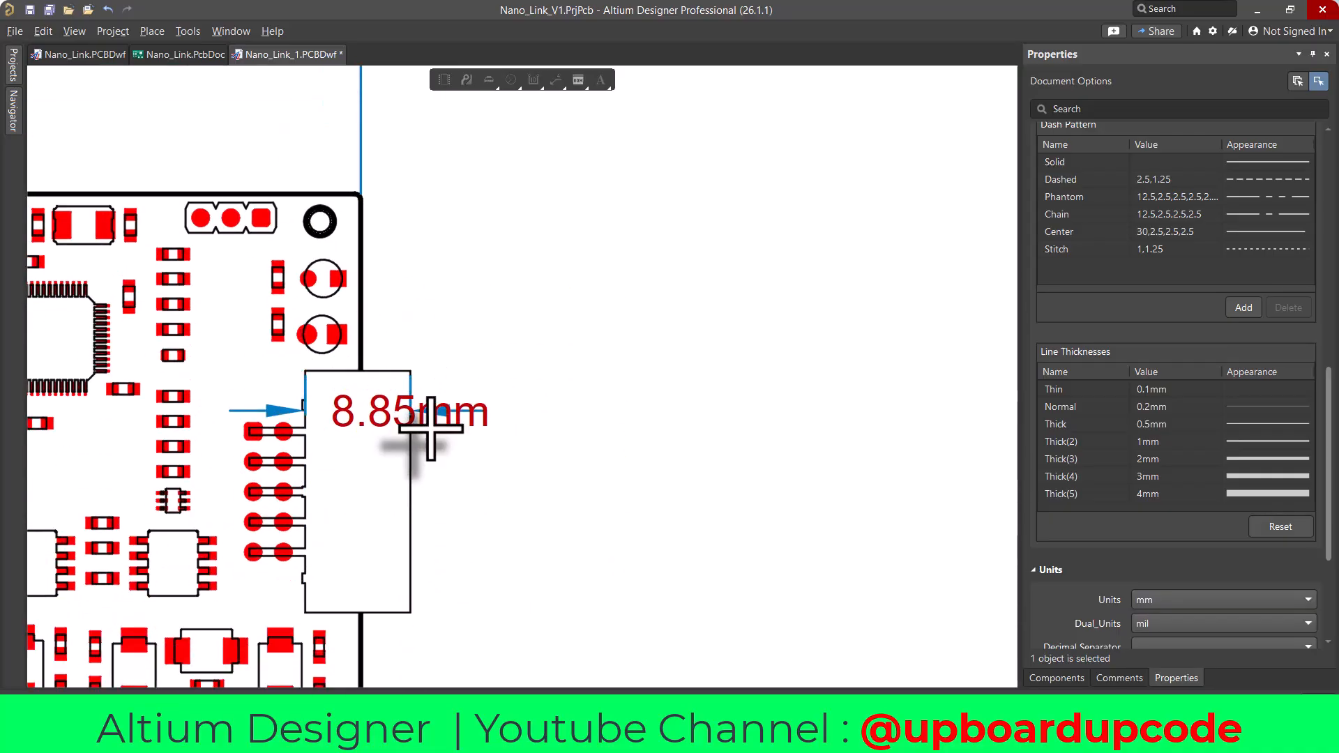
click(381, 610)
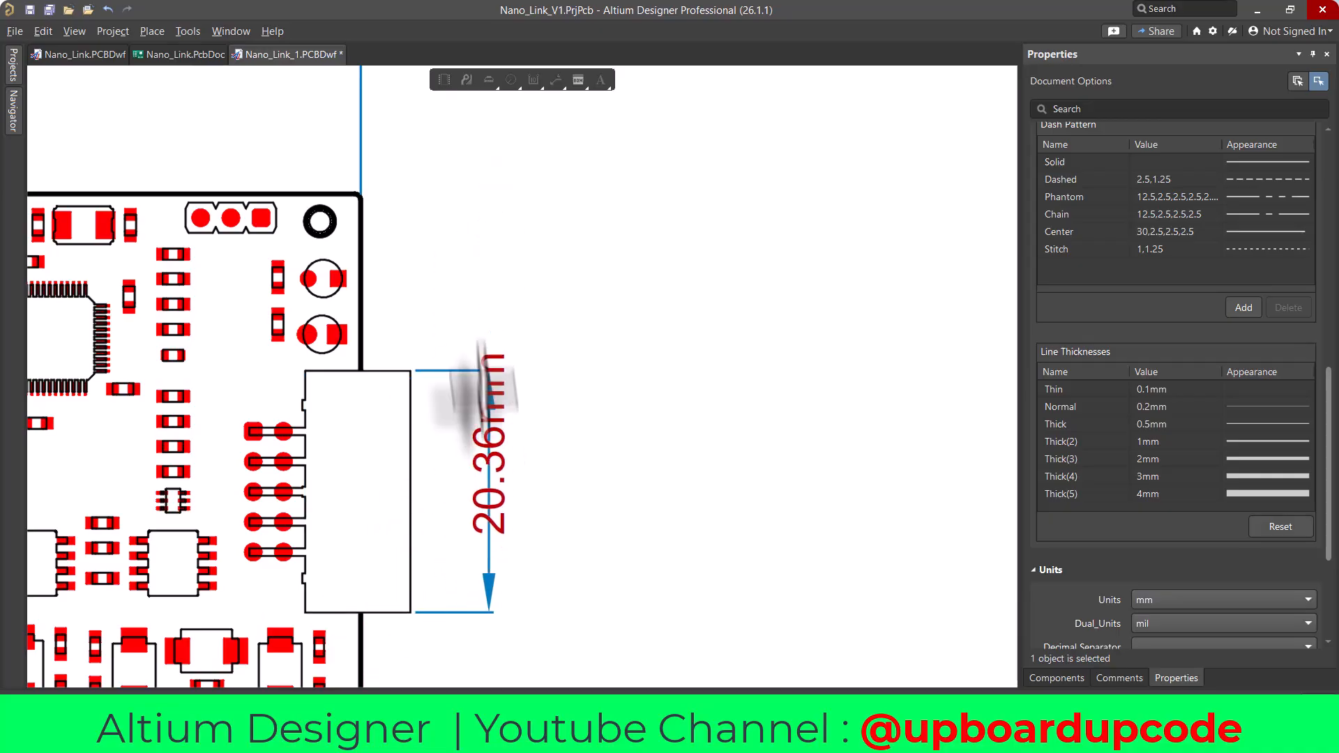
ctrl+scroll(411, 282, down, 3)
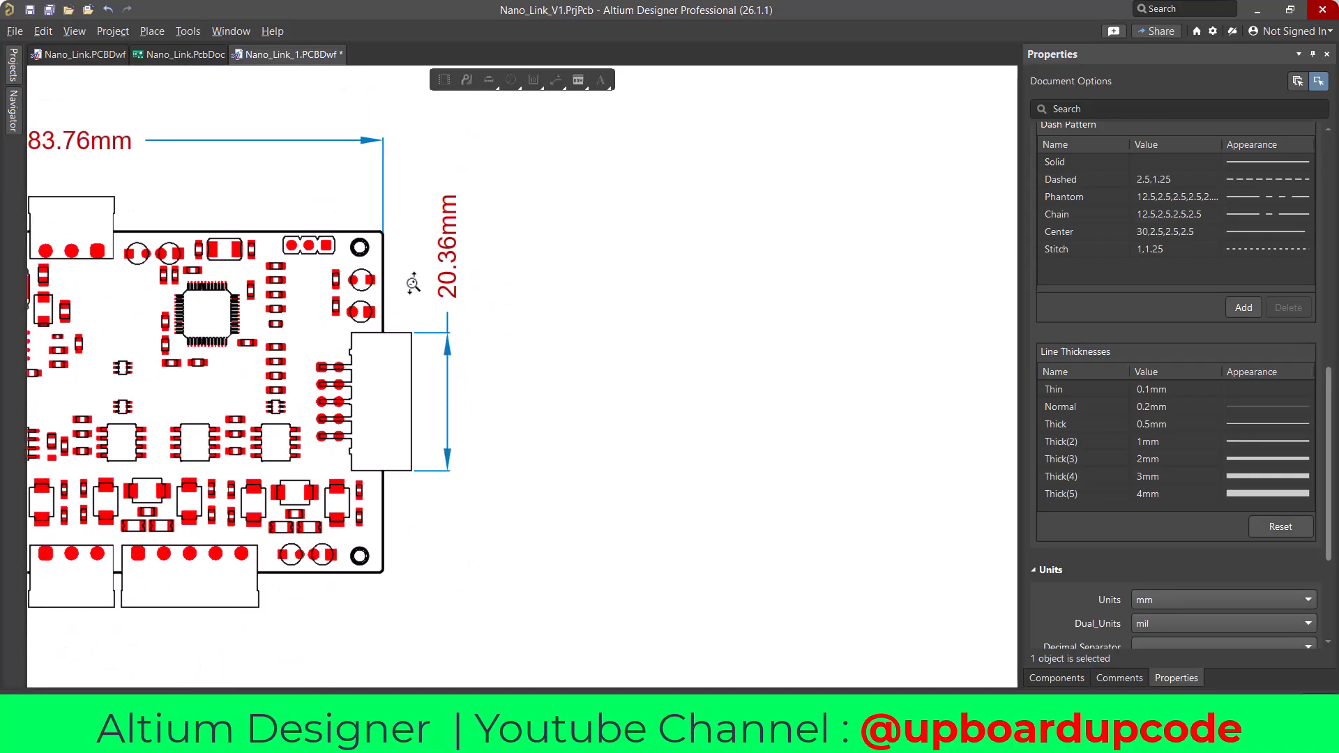
ctrl+scroll(406, 569, down, 3)
ctrl+scroll(178, 650, up, 6)
ctrl+scroll(178, 650, up, 2)
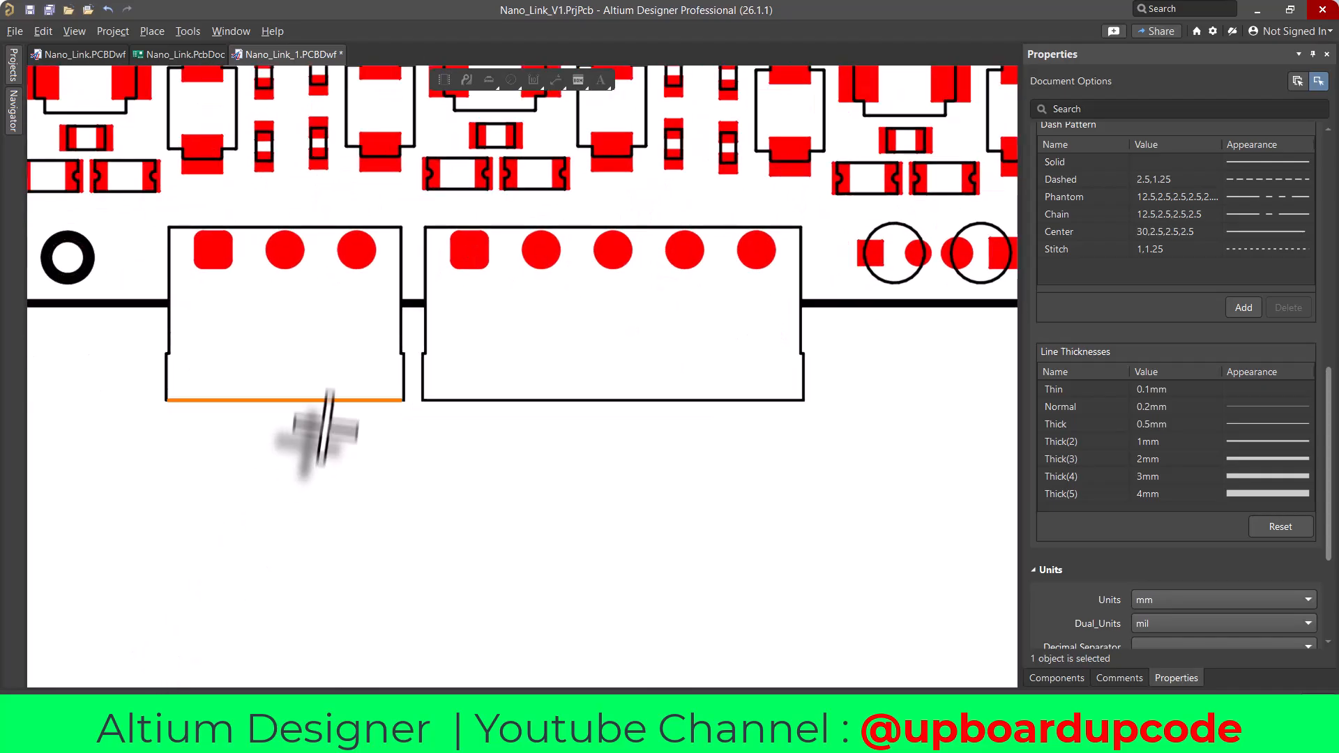
click(406, 400)
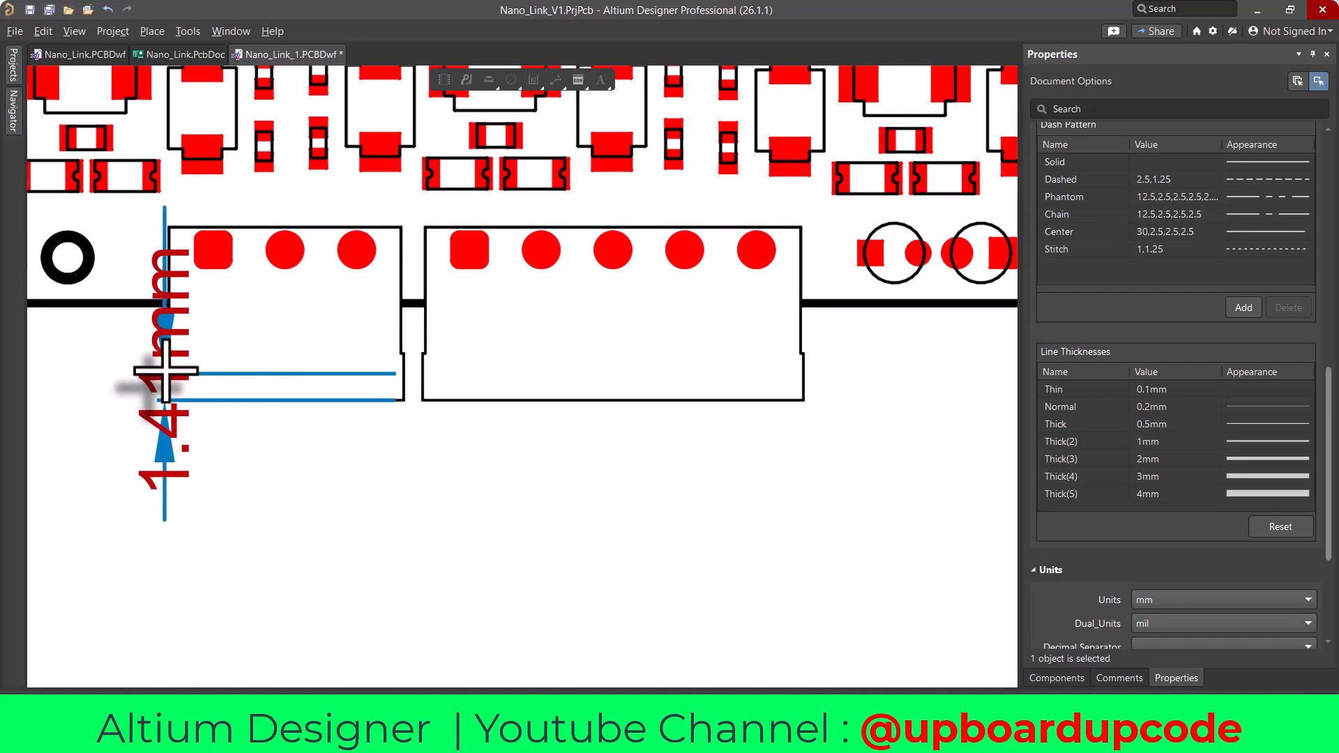
ctrl+scroll(178, 446, up, 3)
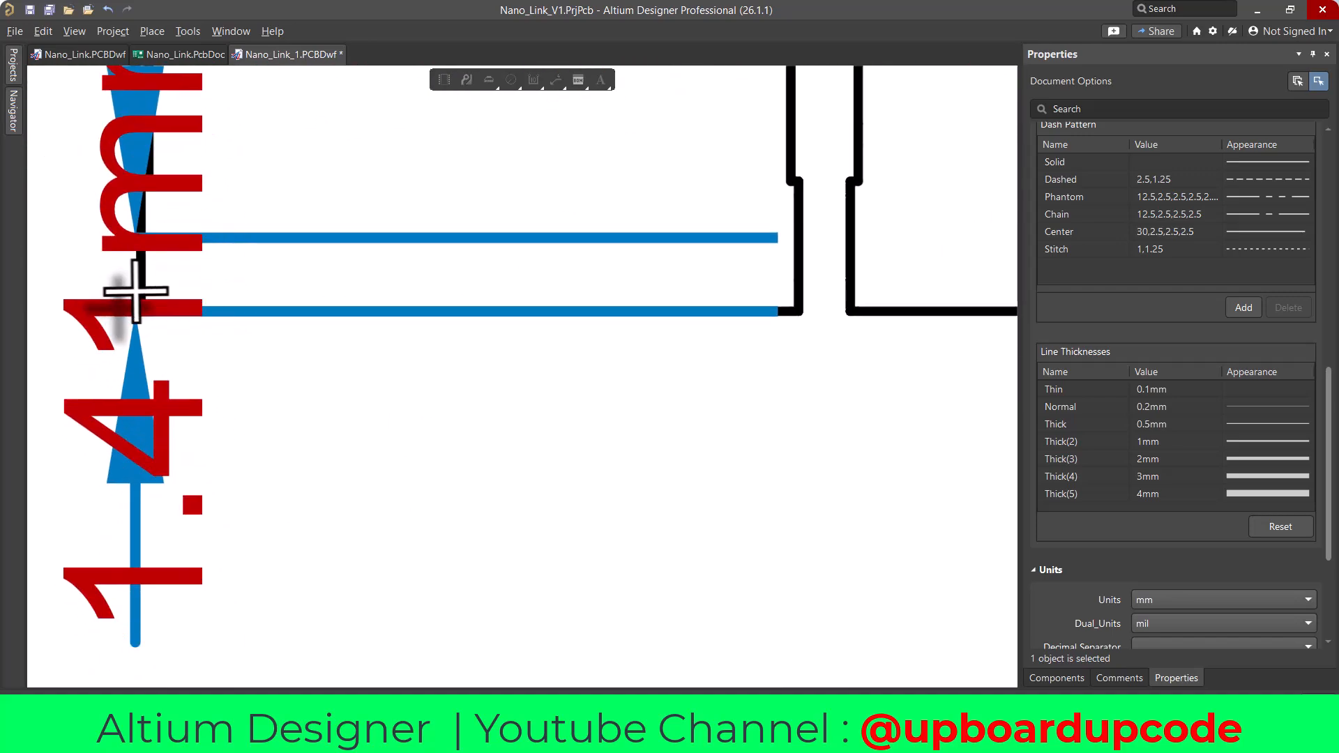
ctrl+scroll(273, 306, down, 4)
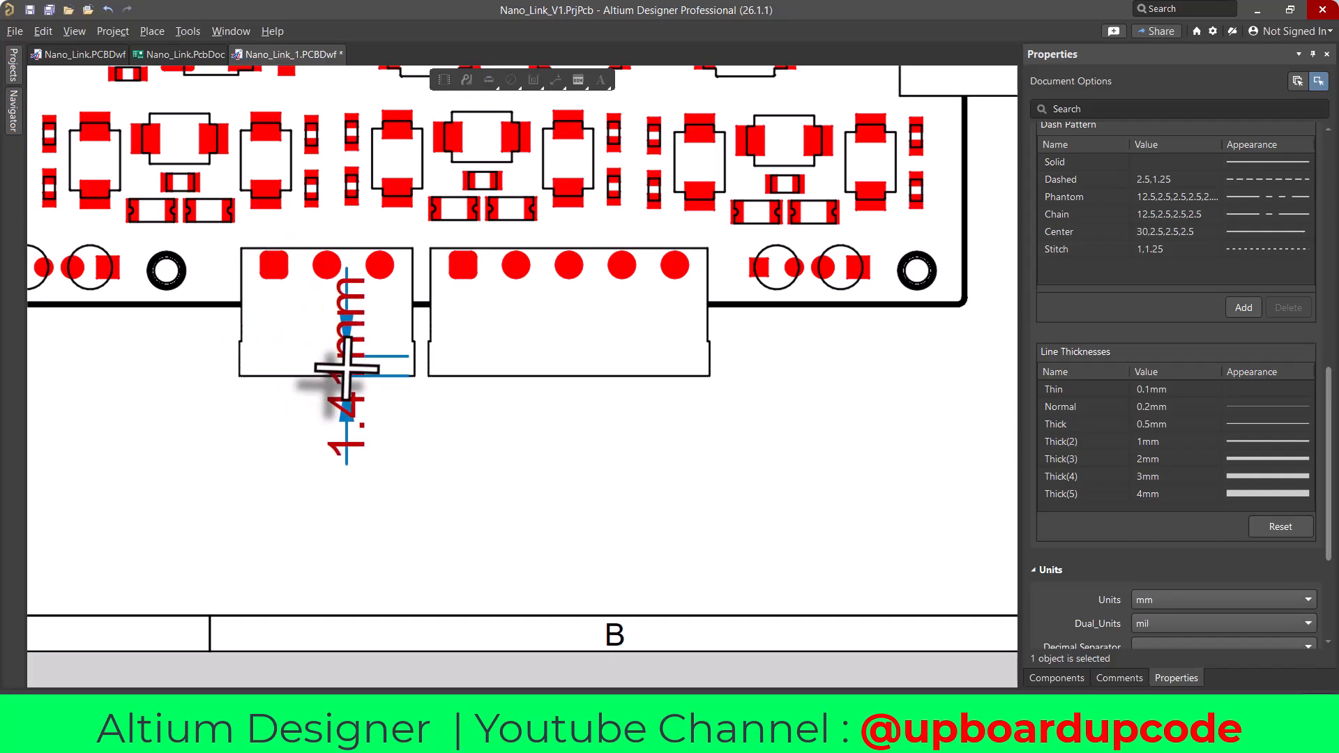
key(Escape)
key(Escape)
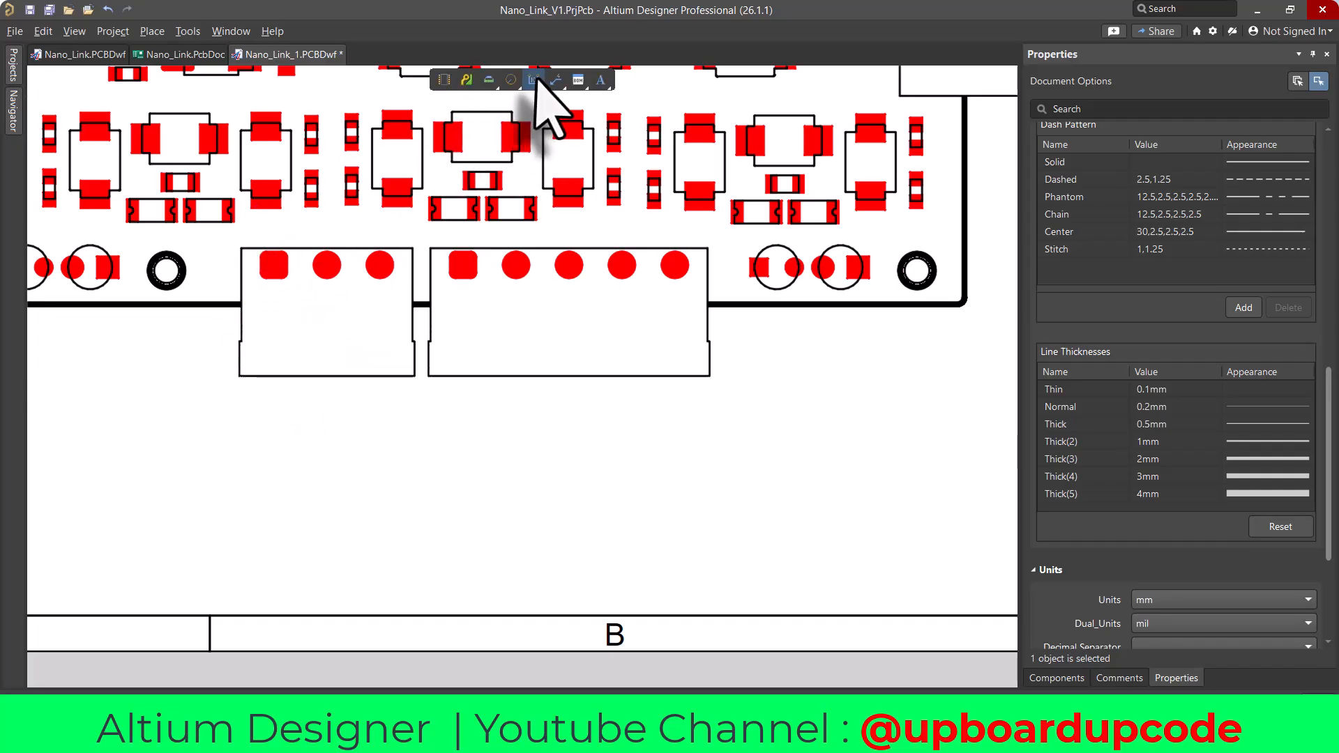
click(533, 79)
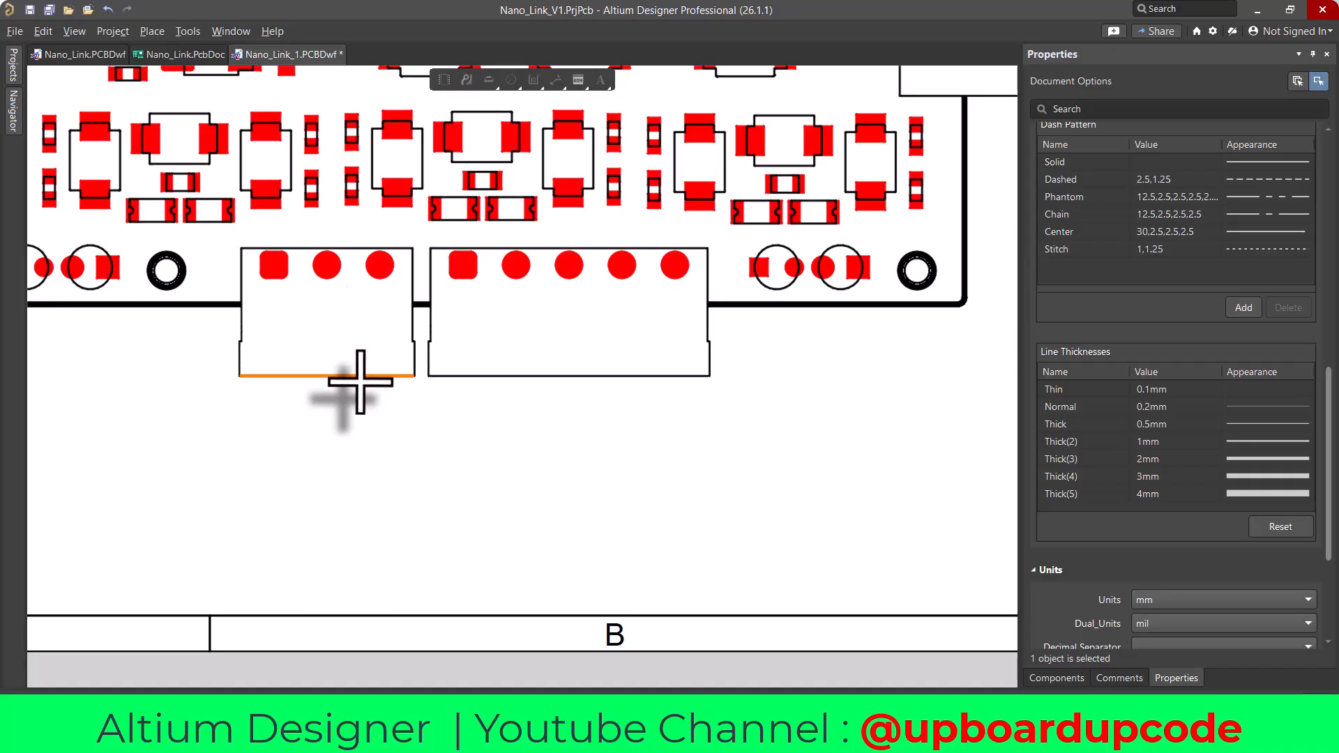
ctrl+scroll(337, 388, up, 3)
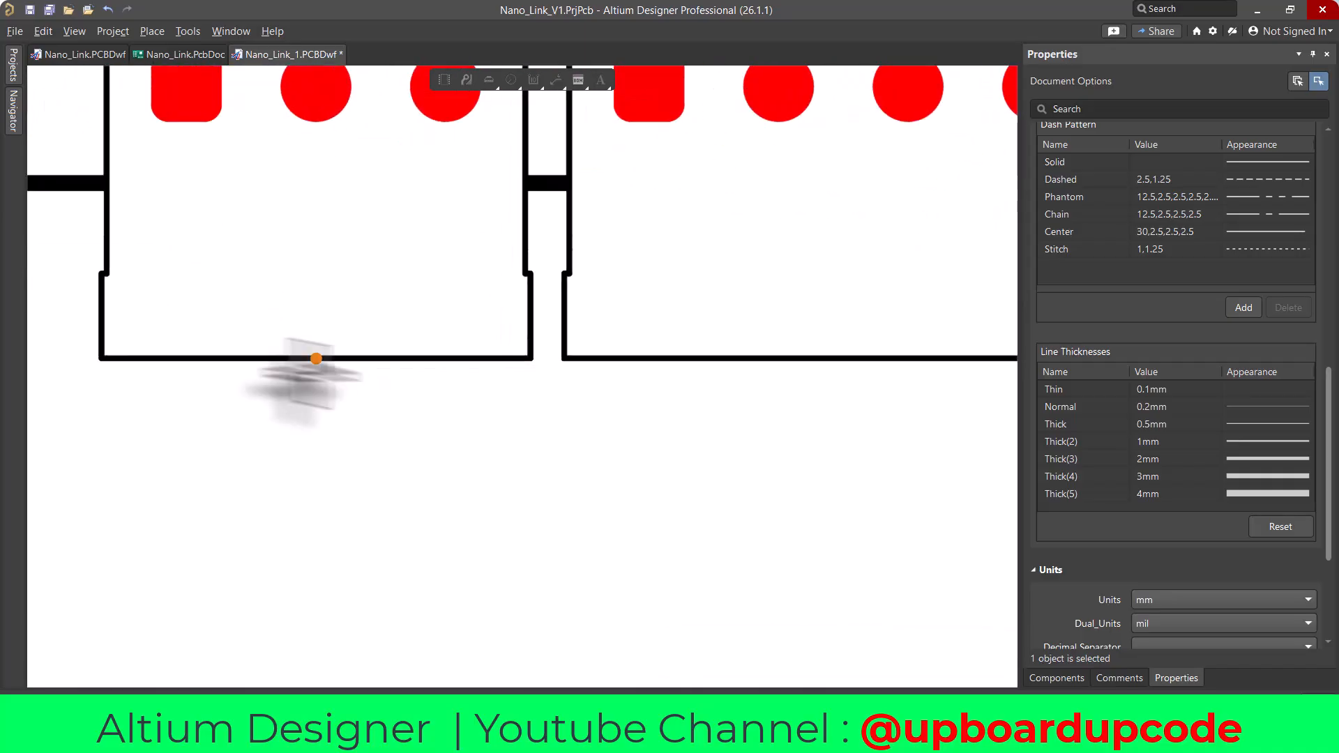
click(112, 276)
click(513, 280)
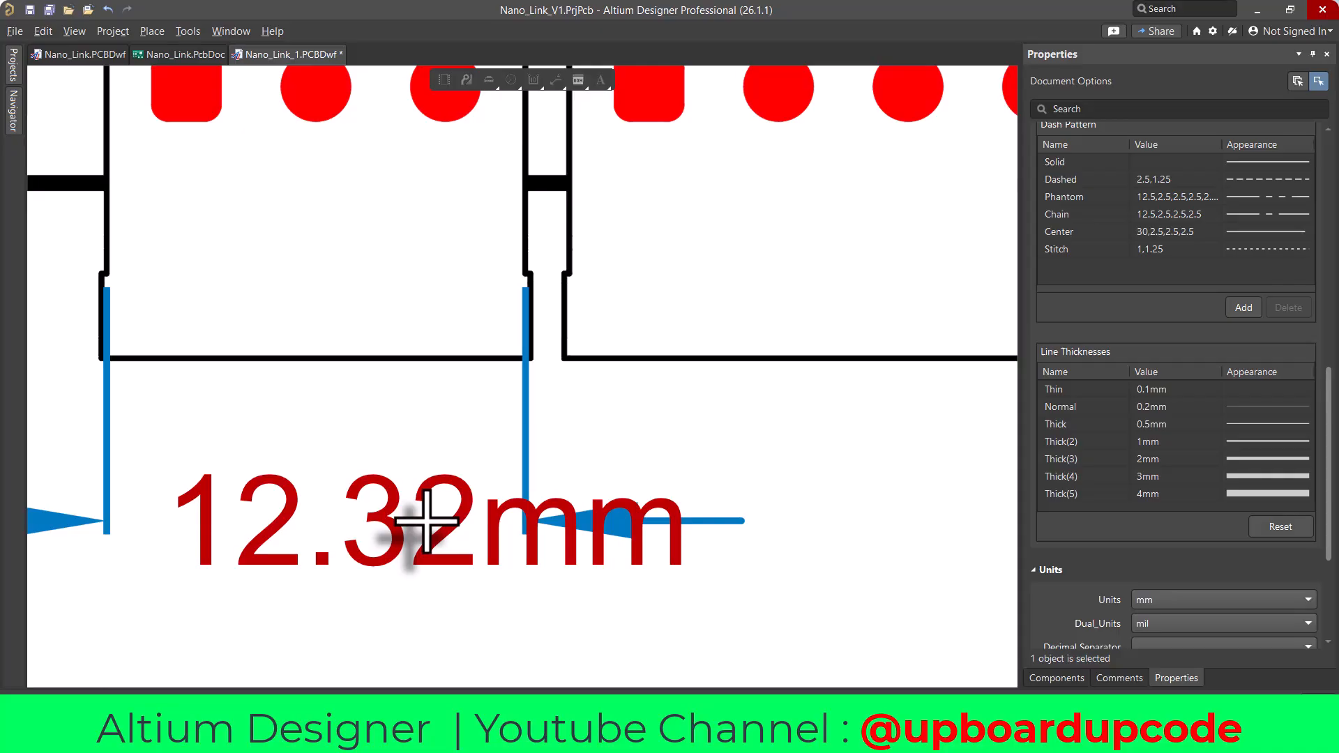
key(Escape)
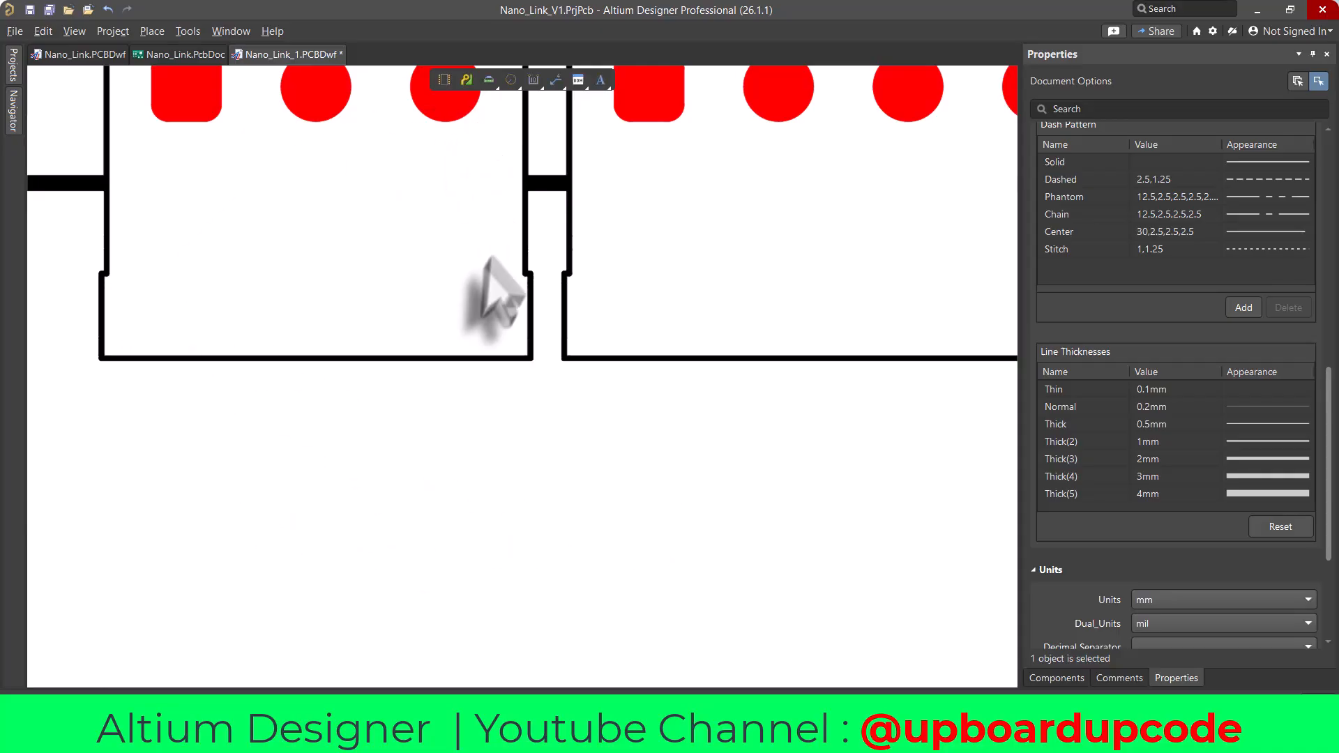
- Add a linear dimension for the outer width of the three-pin connector on the bare board's lower edge, with its text to the connector's left
click(532, 82)
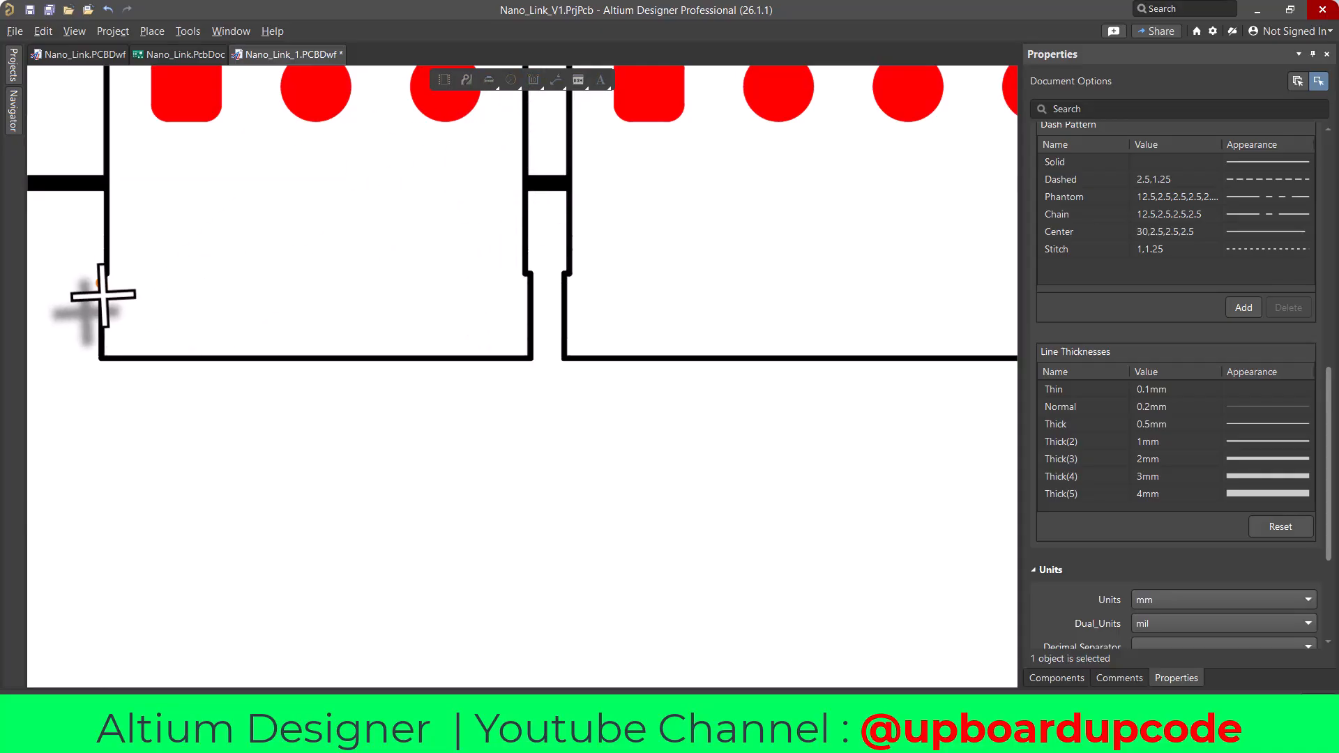
click(525, 314)
ctrl+scroll(299, 532, down, 4)
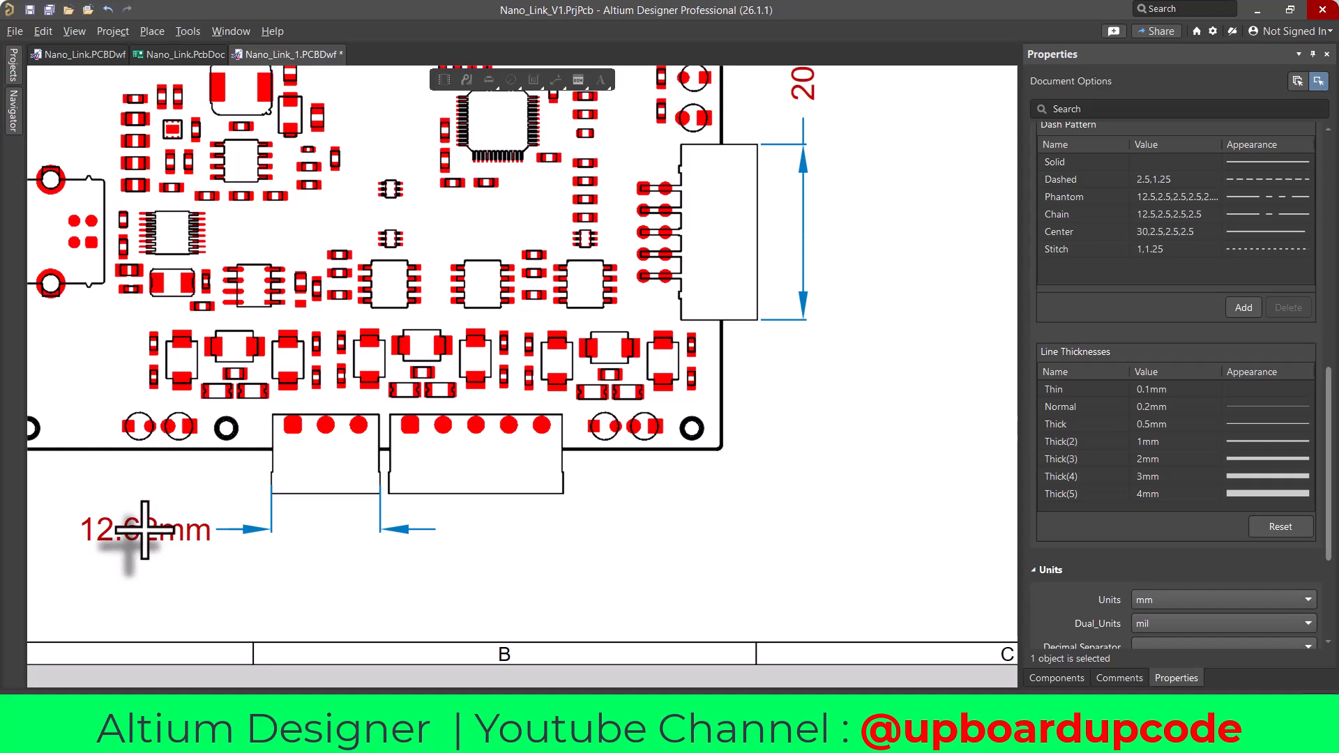
click(144, 530)
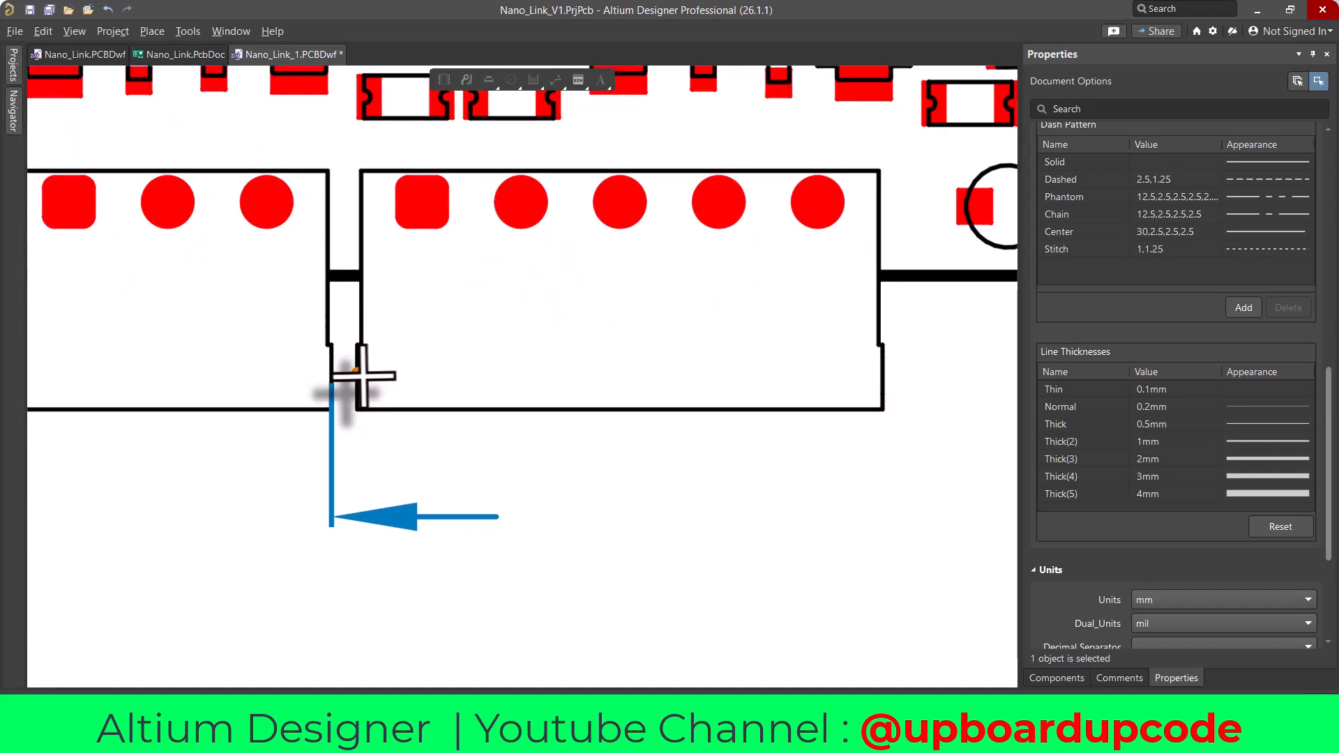
- Add a linear dimension for the outer width of the five-pin connector on the bare board's lower edge, with its text to the connector's right
click(357, 376)
click(882, 376)
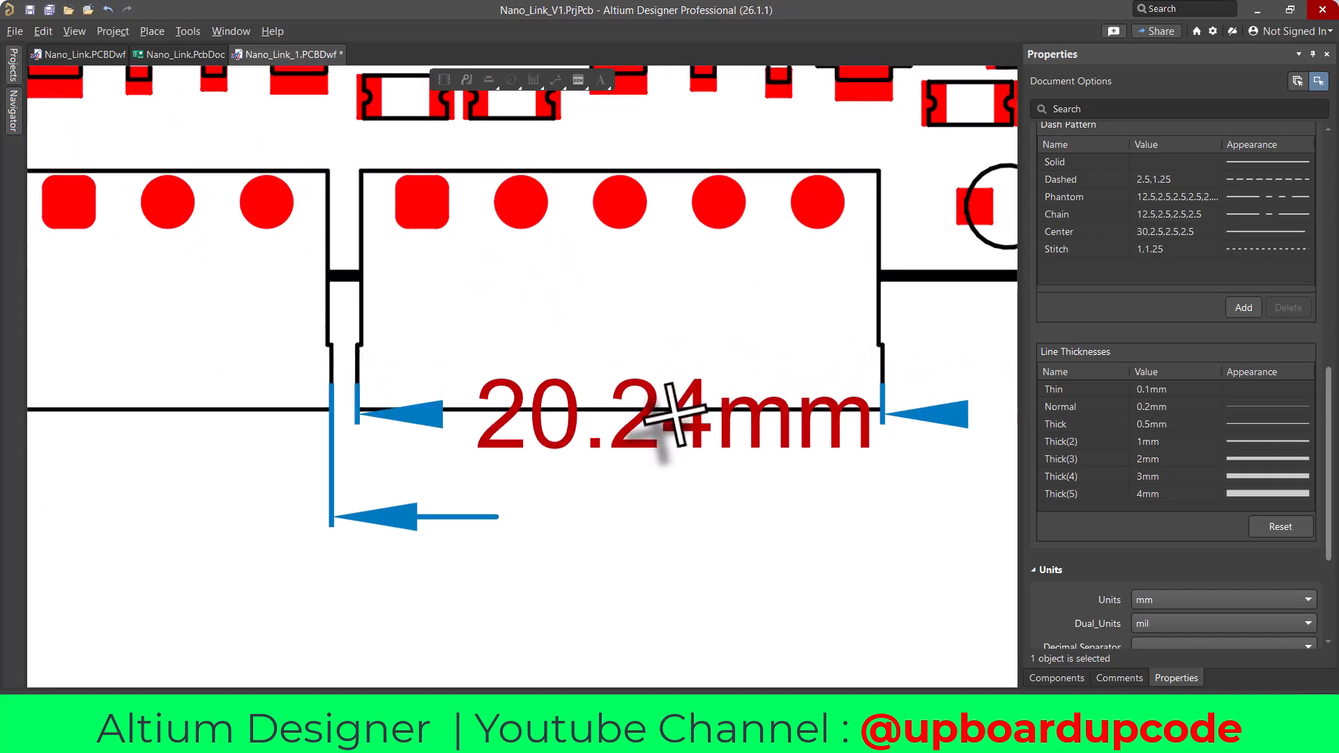
ctrl+scroll(674, 416, down, 5)
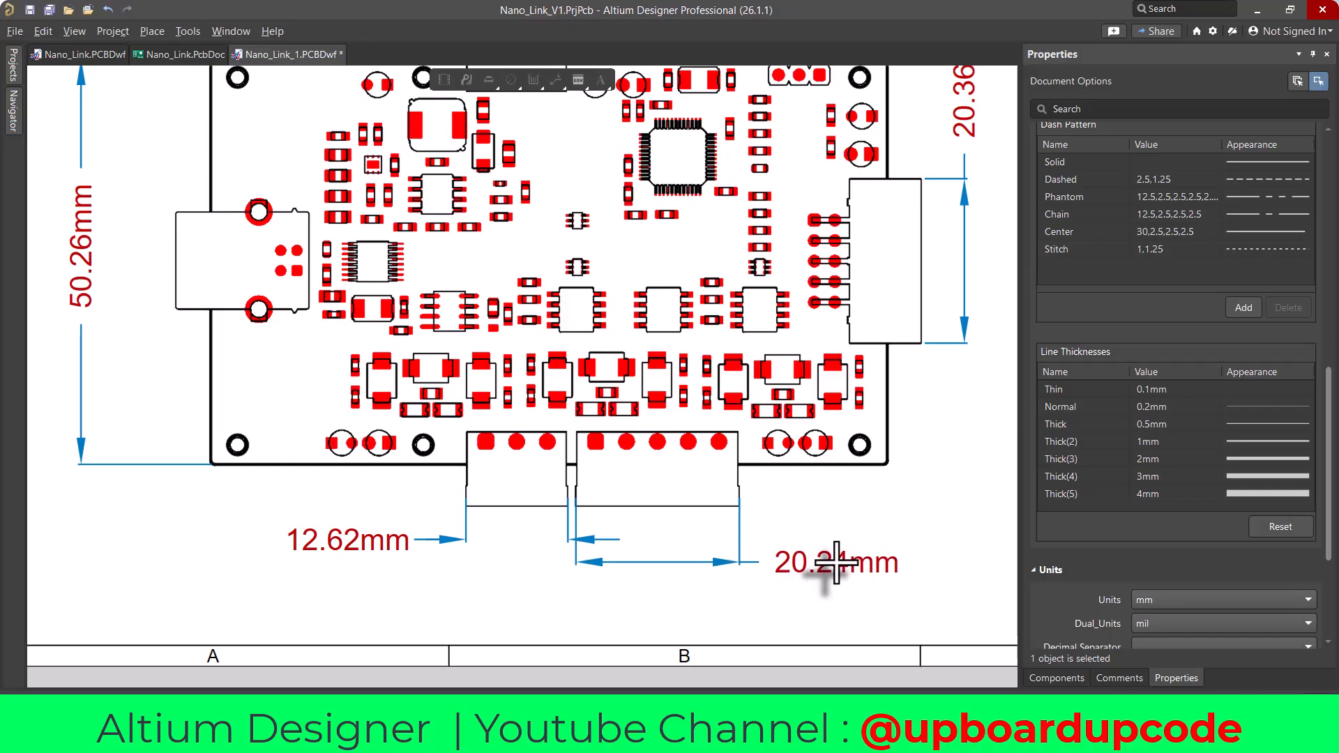
click(836, 562)
- Add a linear dimension for the outer width of the upper-edge connector, placed below the bare board's overall width dimension with its text to the right
ctrl+scroll(786, 486, down, 5)
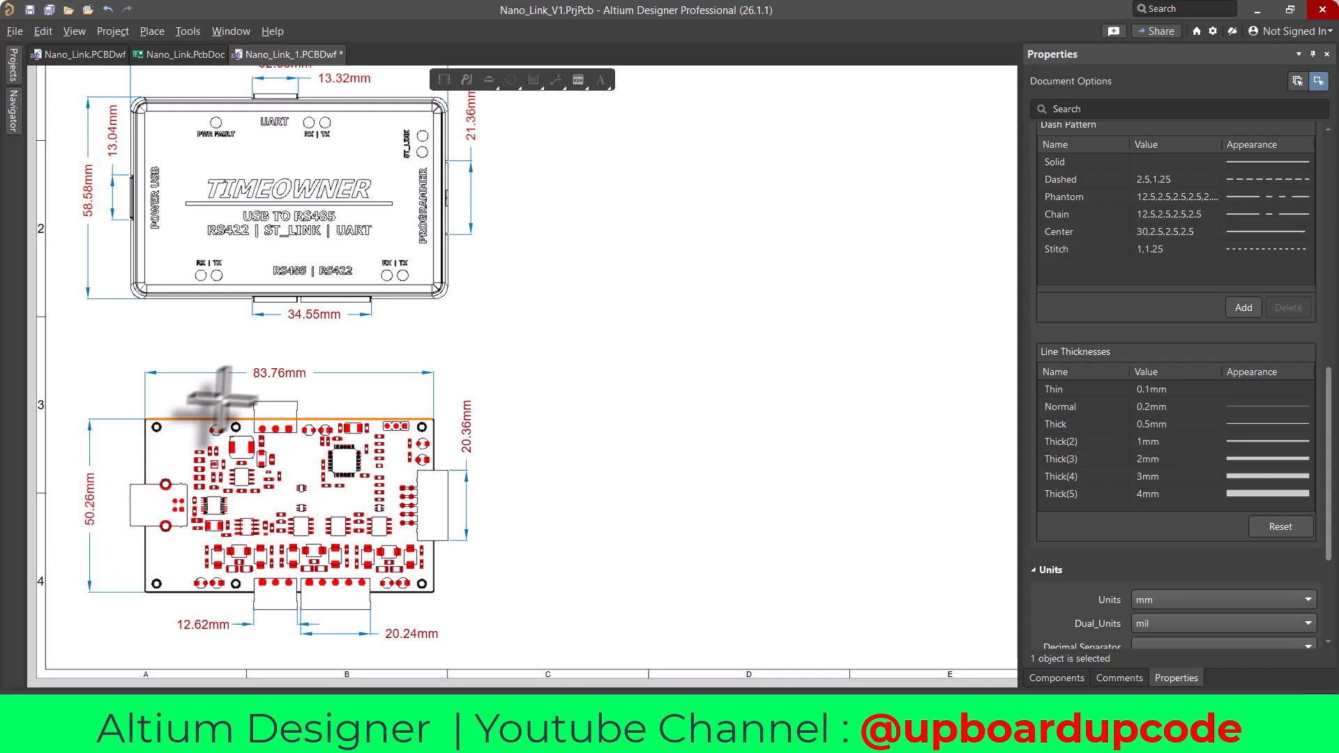
ctrl+scroll(220, 403, up, 5)
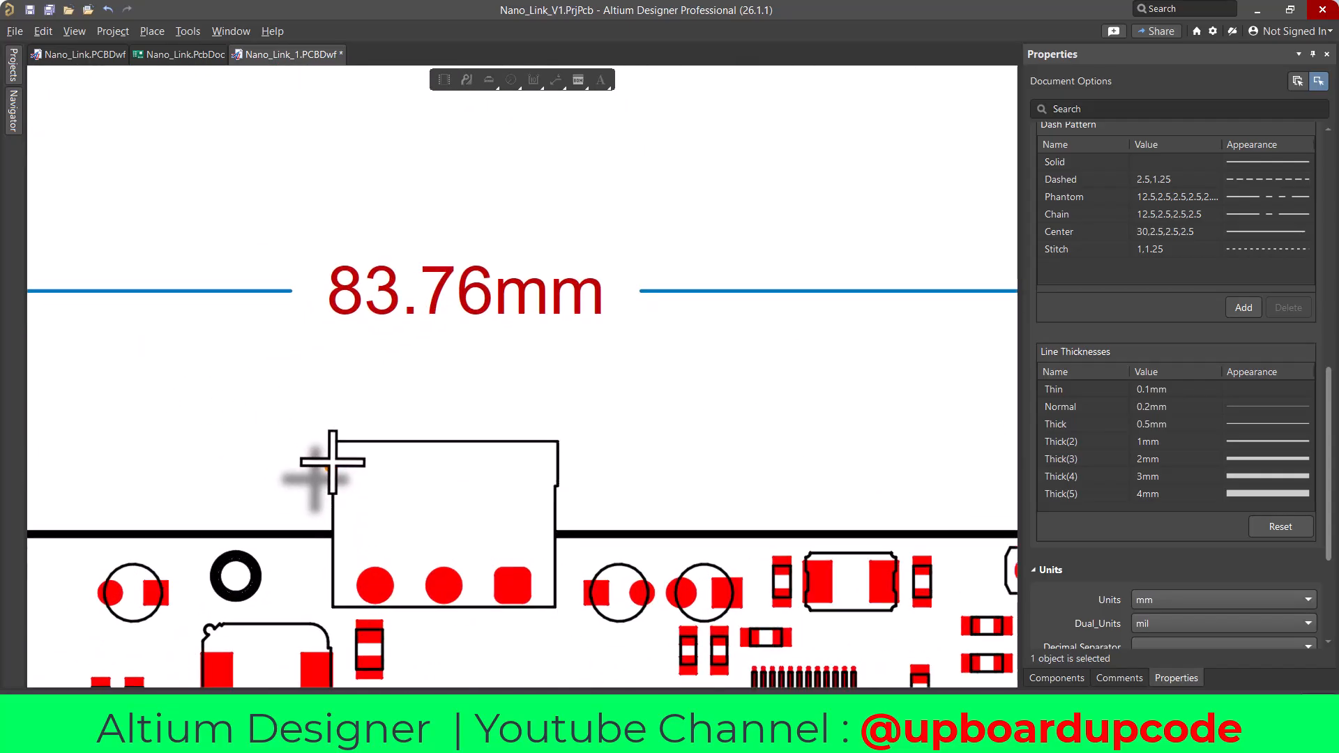
click(560, 466)
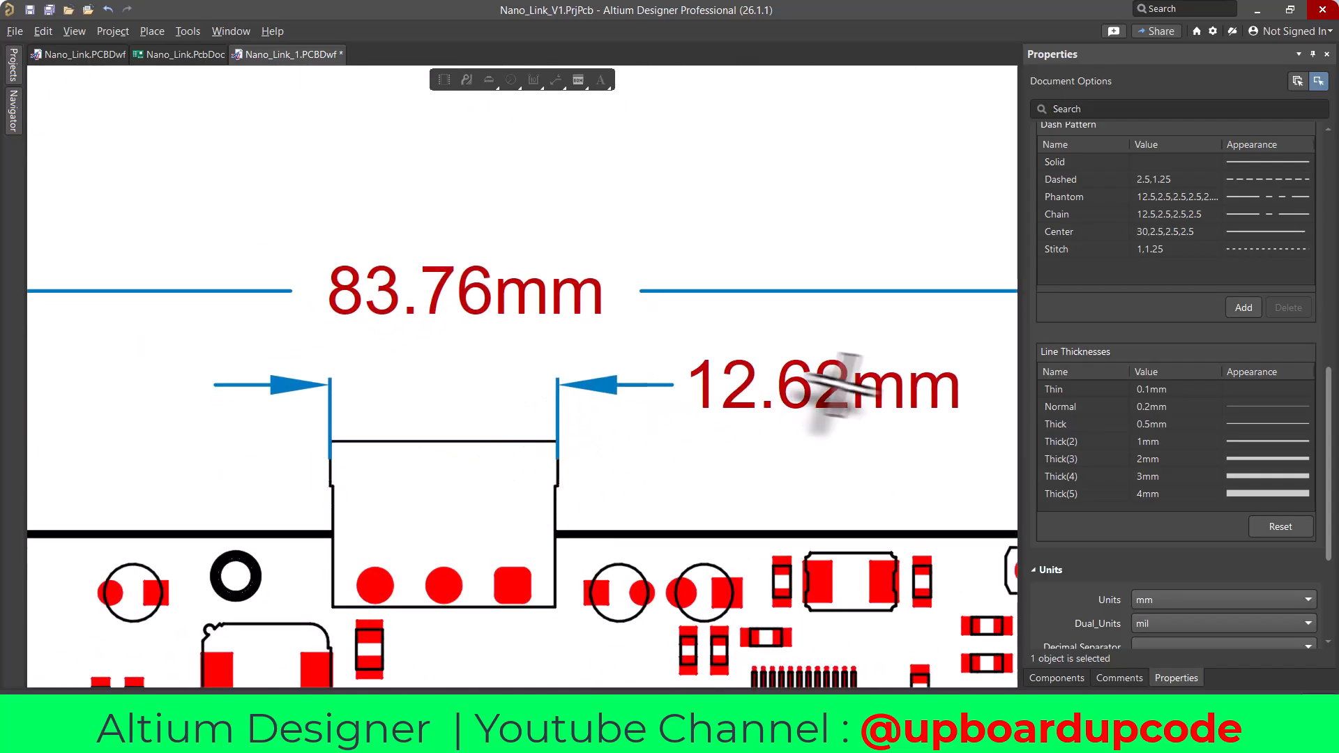
click(865, 389)
- Add a vertical linear dimension for the height of the USB connector on the bare board's left edge, placed inside the overall height dimension
ctrl+scroll(669, 432, down, 5)
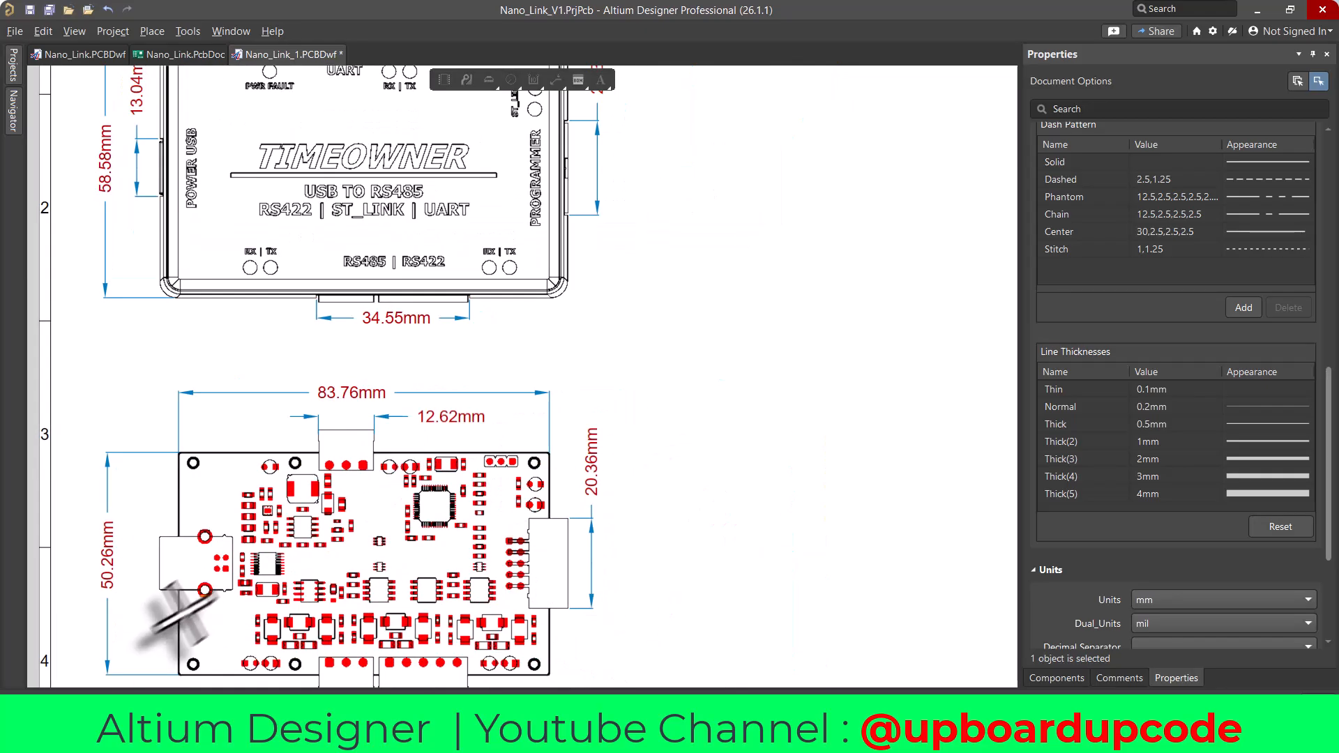
ctrl+scroll(133, 603, up, 5)
ctrl+scroll(134, 604, up, 1)
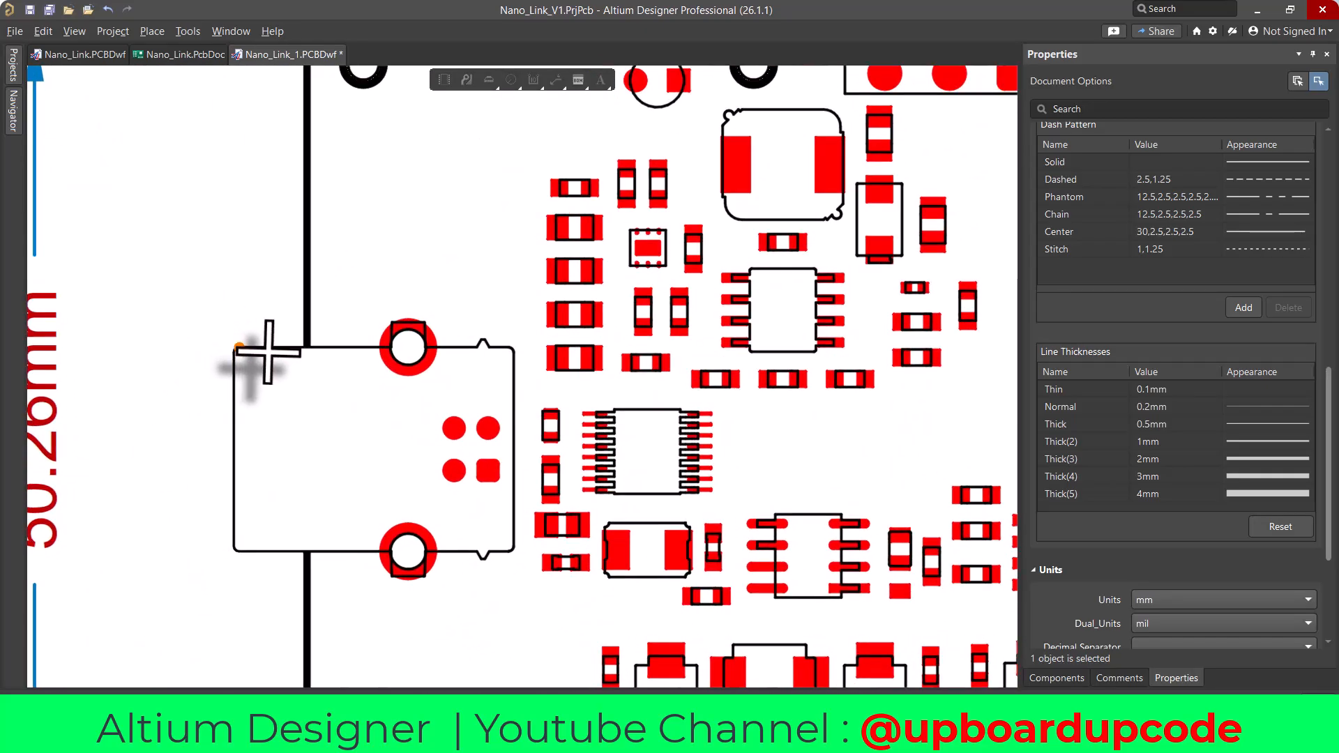
click(268, 352)
key(space)
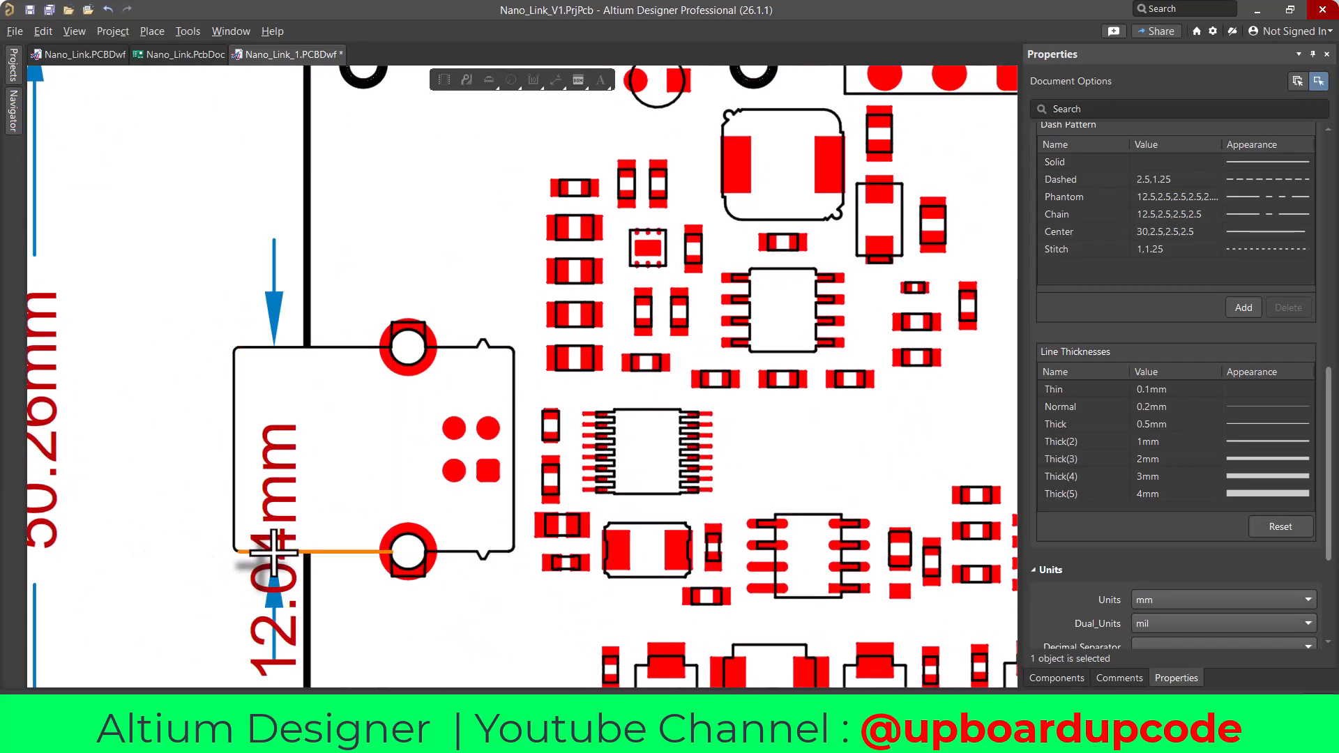
ctrl+scroll(273, 551, down, 1)
ctrl+scroll(135, 321, down, 3)
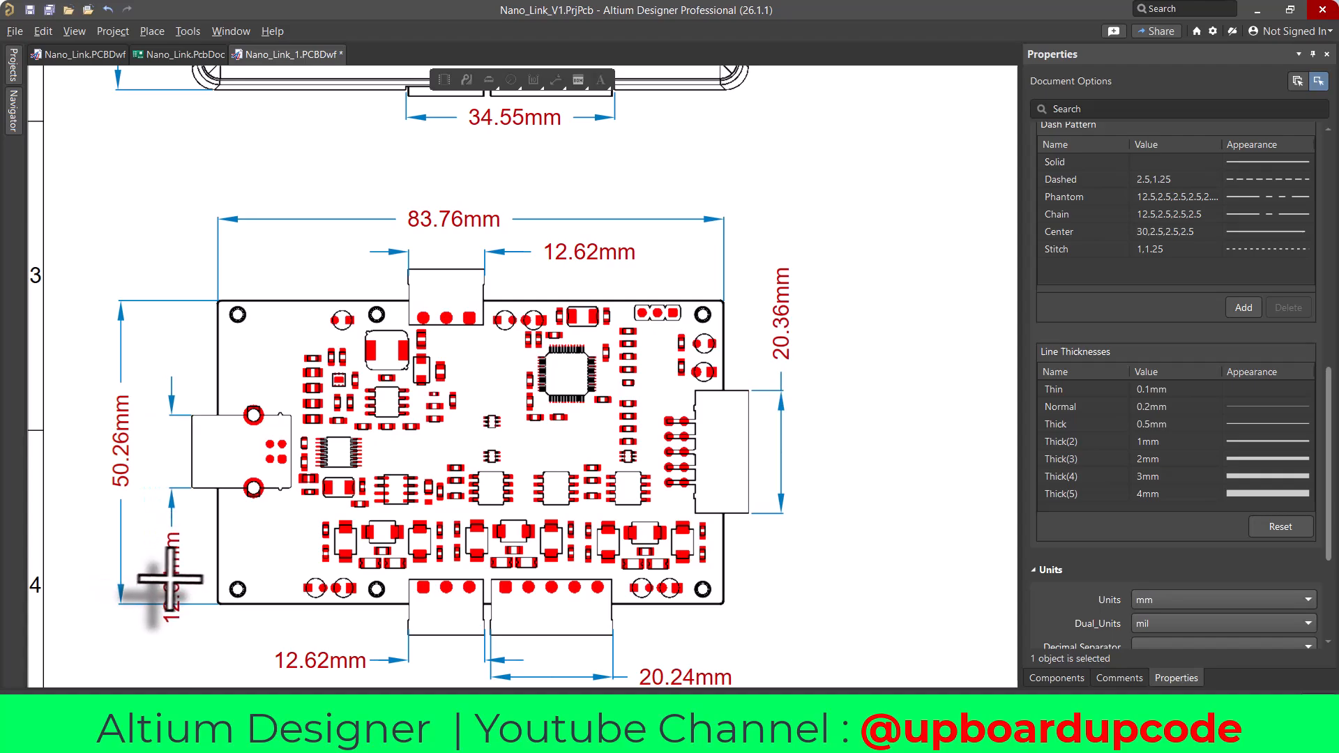
click(155, 585)
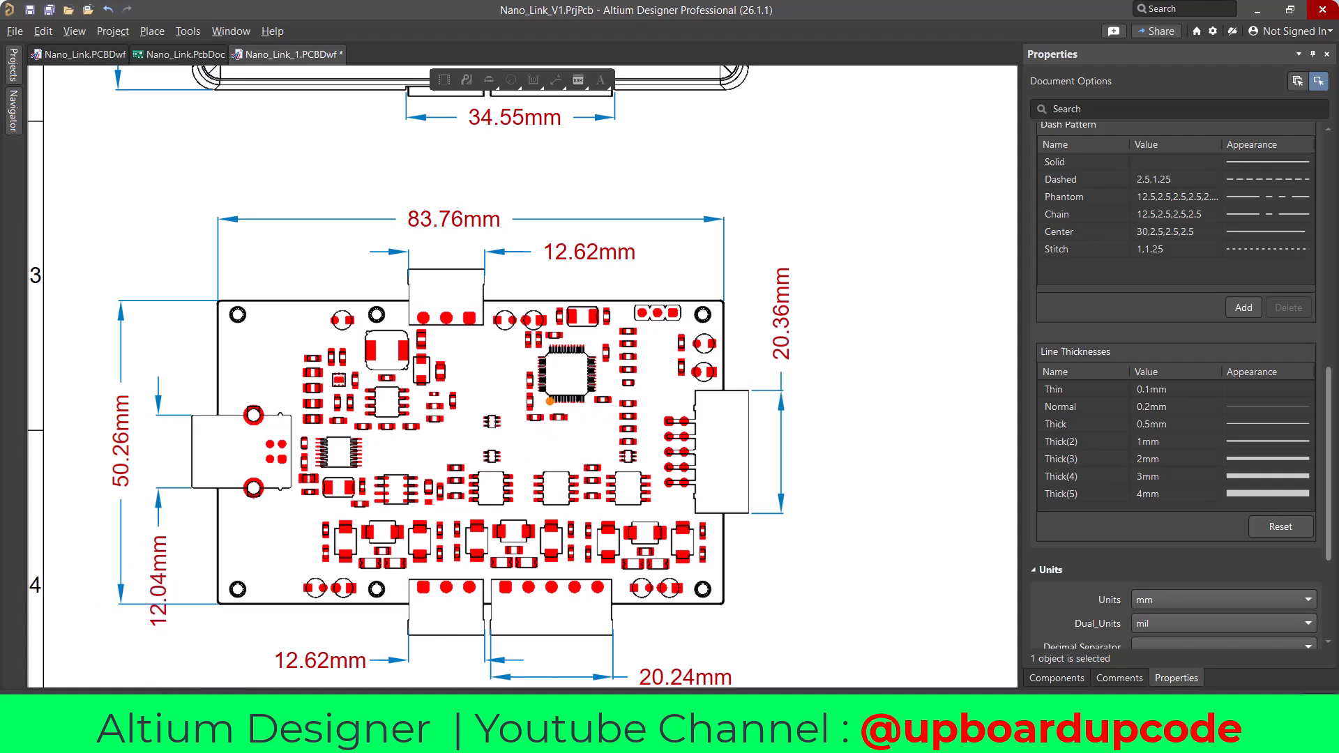
- Compare the bare board's dimensions with the reference catalog PDF in Foxit PDF Reader, and return to the Altium drawing sheet
ctrl+scroll(548, 409, down, 3)
key(alt+Tab)
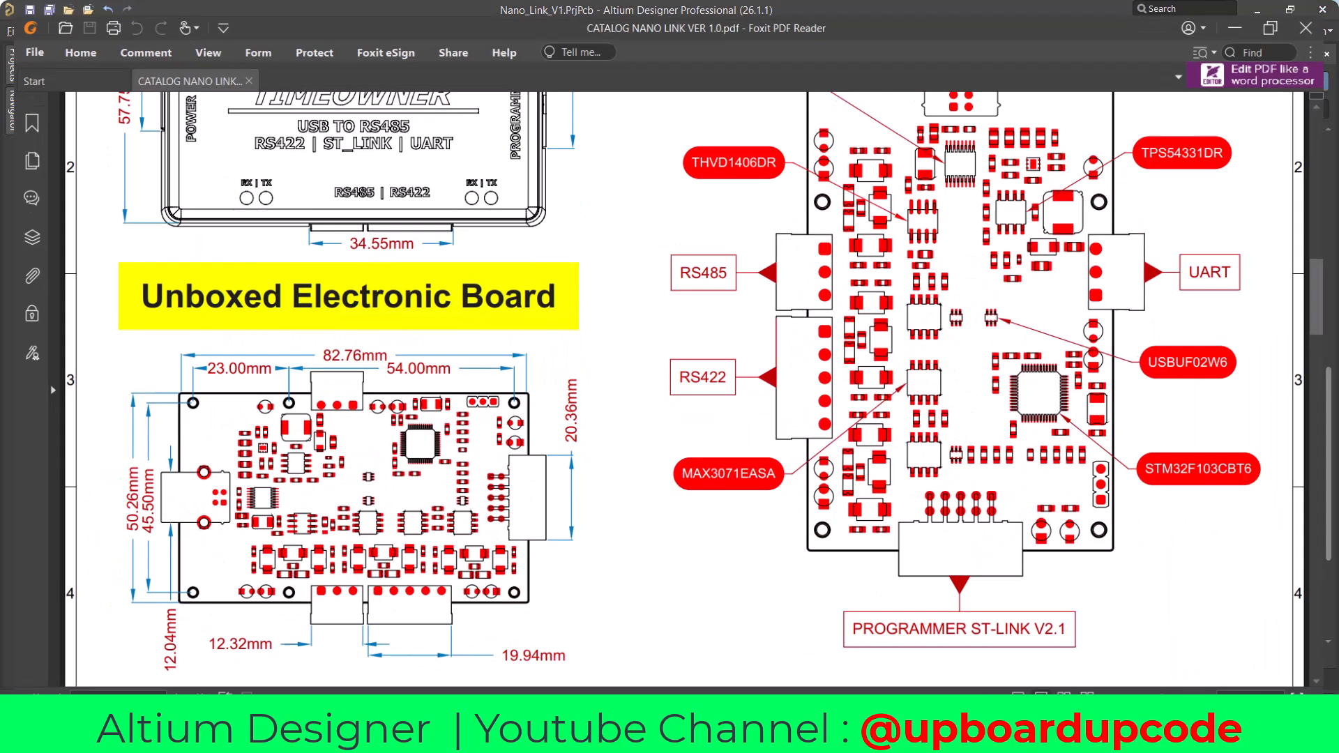
key(alt+Tab)
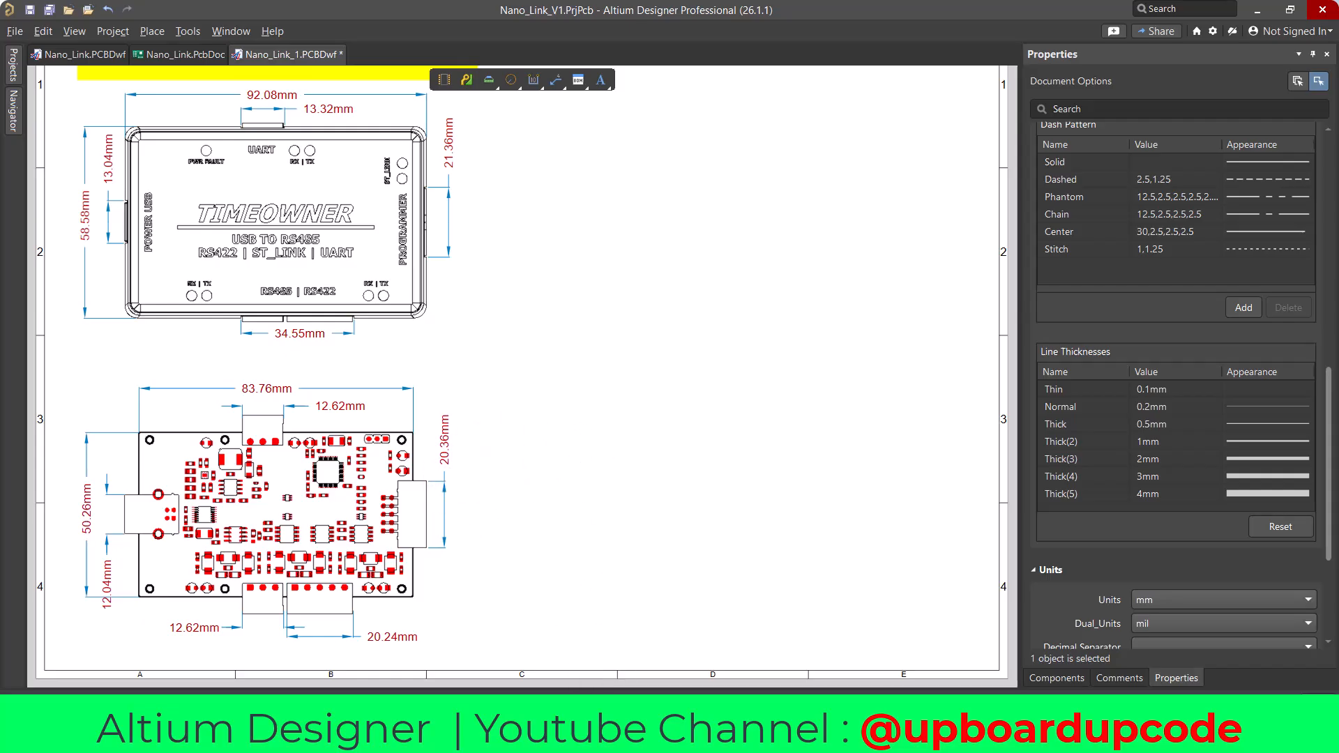
key(super+d)
key(super+d)
scroll(500, 372, up, 1)
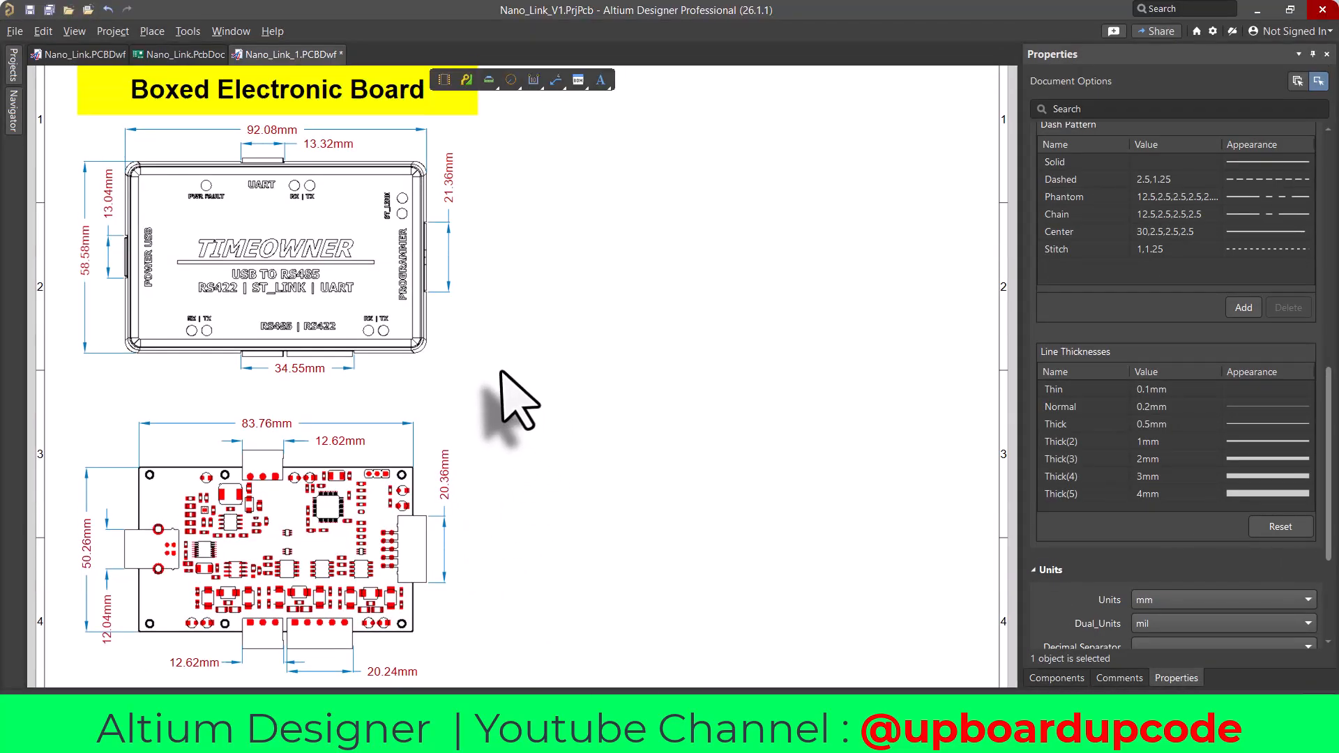